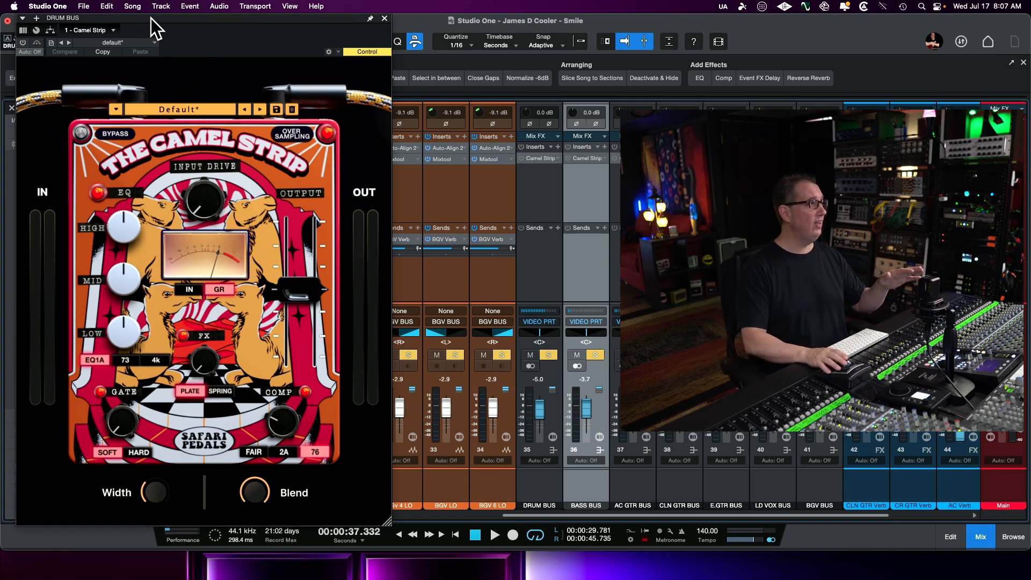
{"action": "left_click_drag", "start_coordinate": [151, 19], "coordinate": [155, 16]}
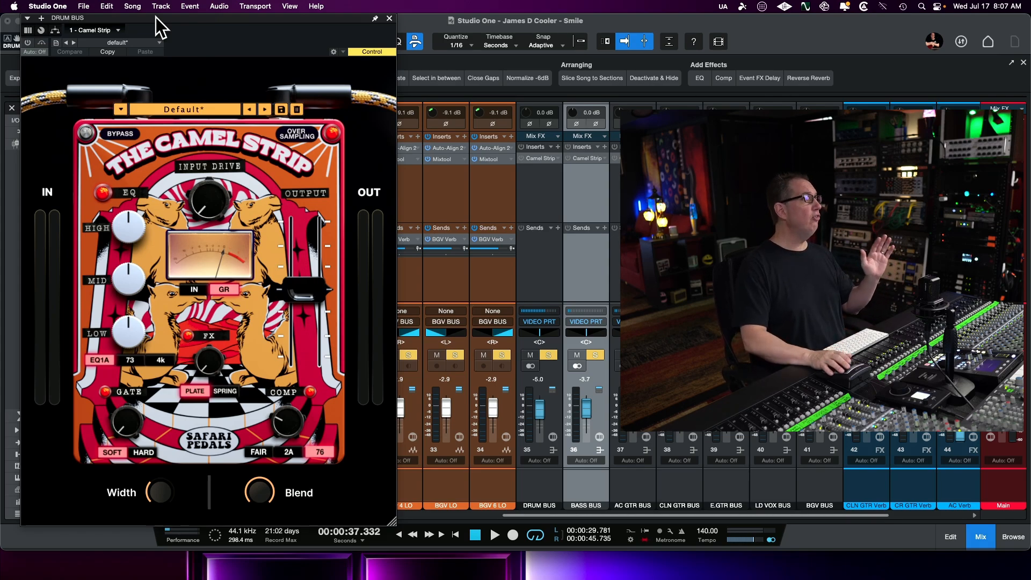
{"action": "left_click_drag", "start_coordinate": [156, 18], "coordinate": [162, 17]}
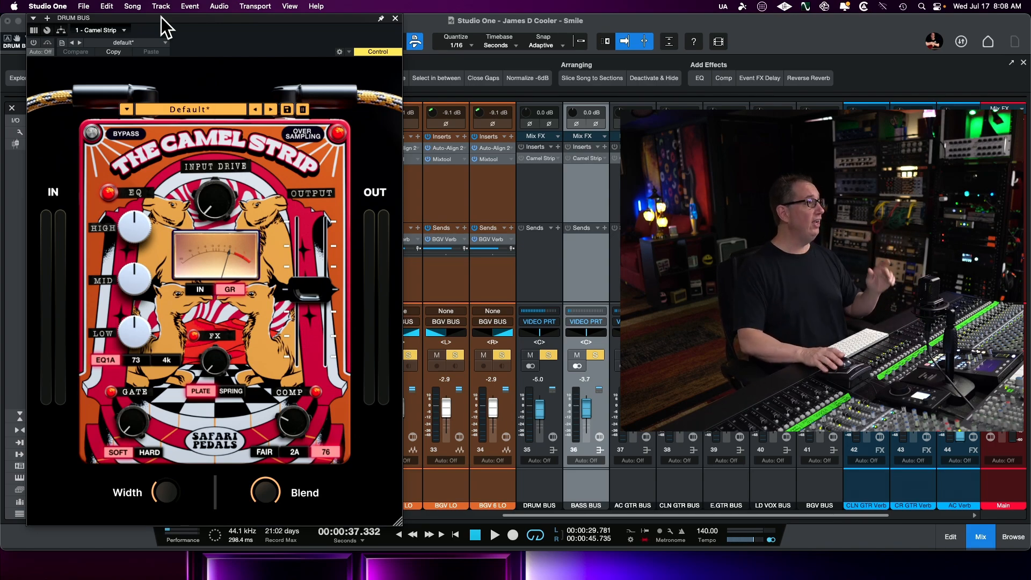
{"action": "left_click_drag", "start_coordinate": [161, 17], "coordinate": [161, 17]}
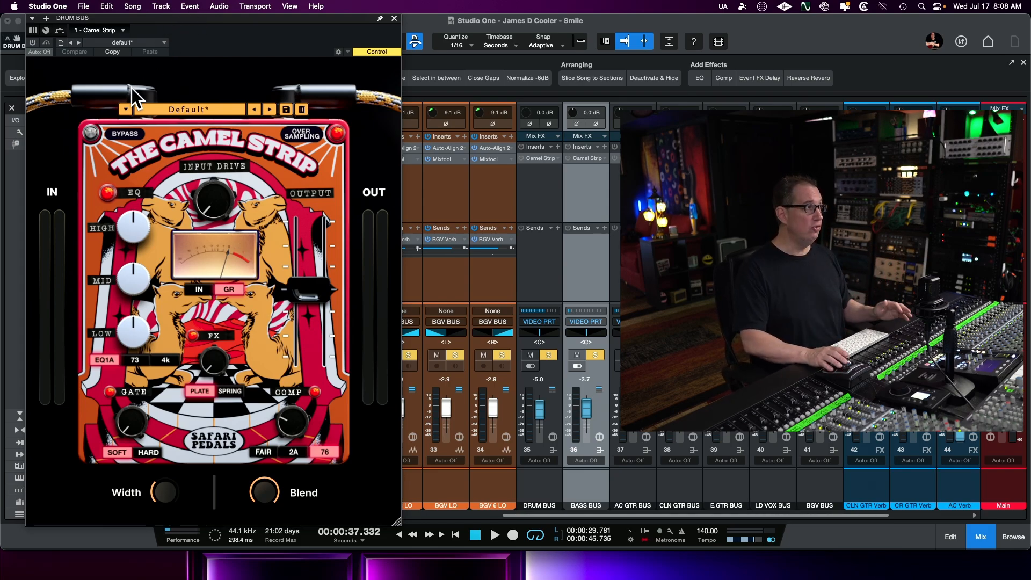
Browse the Camel Strip presets on the drum bus and load the Default preset.
{"action": "left_click", "coordinate": [176, 106]}
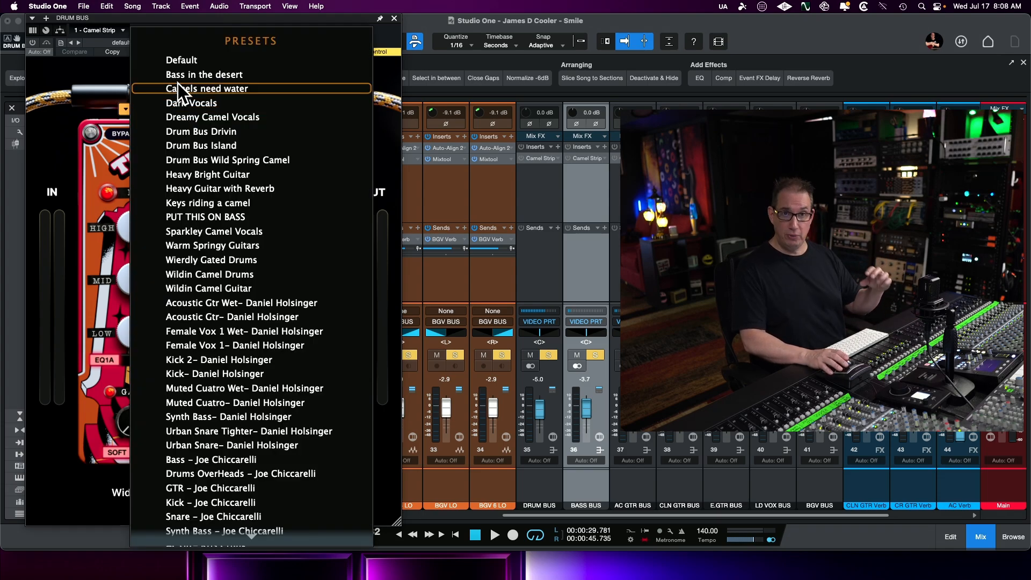
{"action": "scroll", "coordinate": [235, 277], "scroll_direction": "down", "scroll_amount": 5}
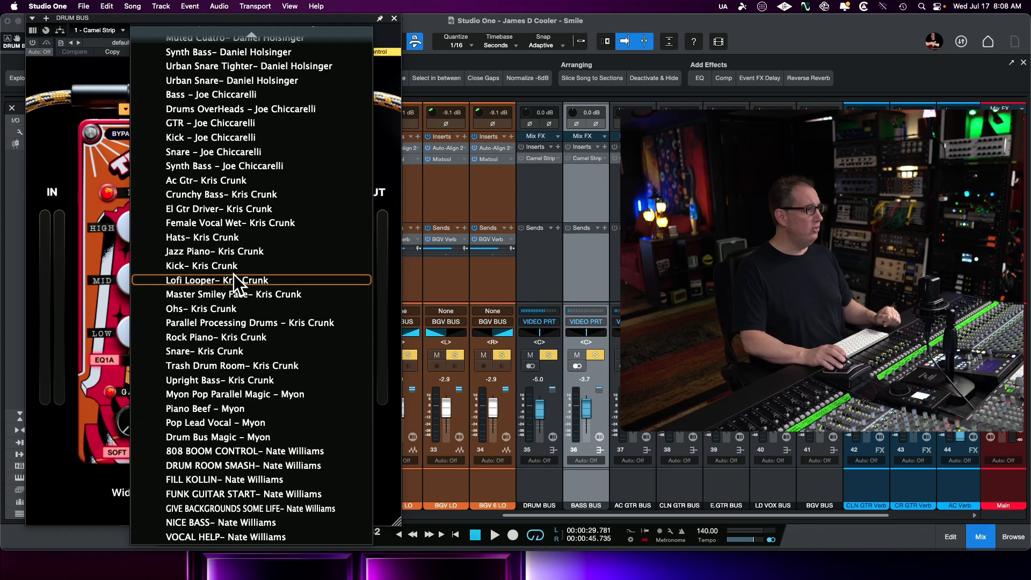
{"action": "scroll", "coordinate": [234, 277], "scroll_direction": "up", "scroll_amount": 5}
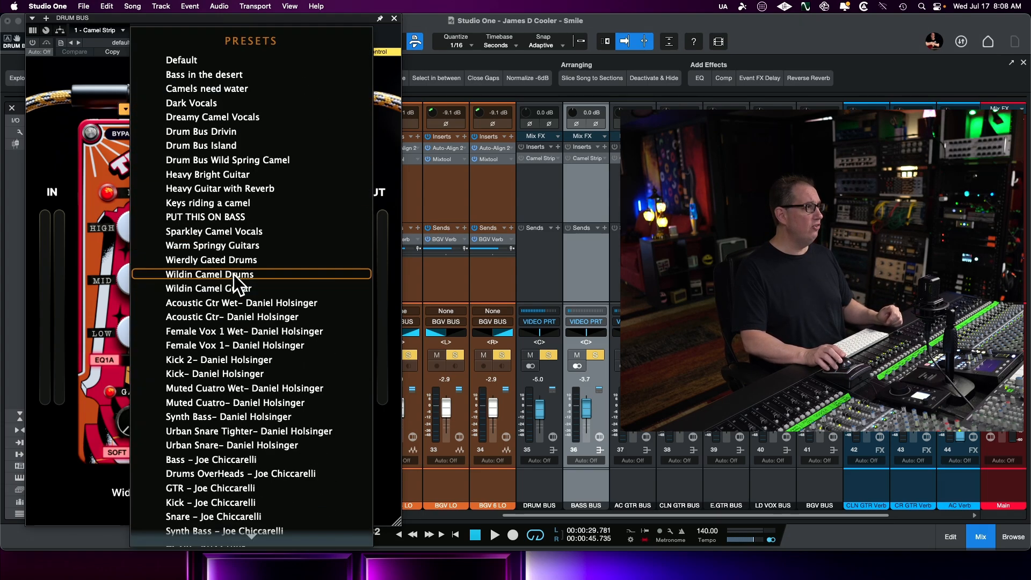
{"action": "left_click", "coordinate": [205, 62]}
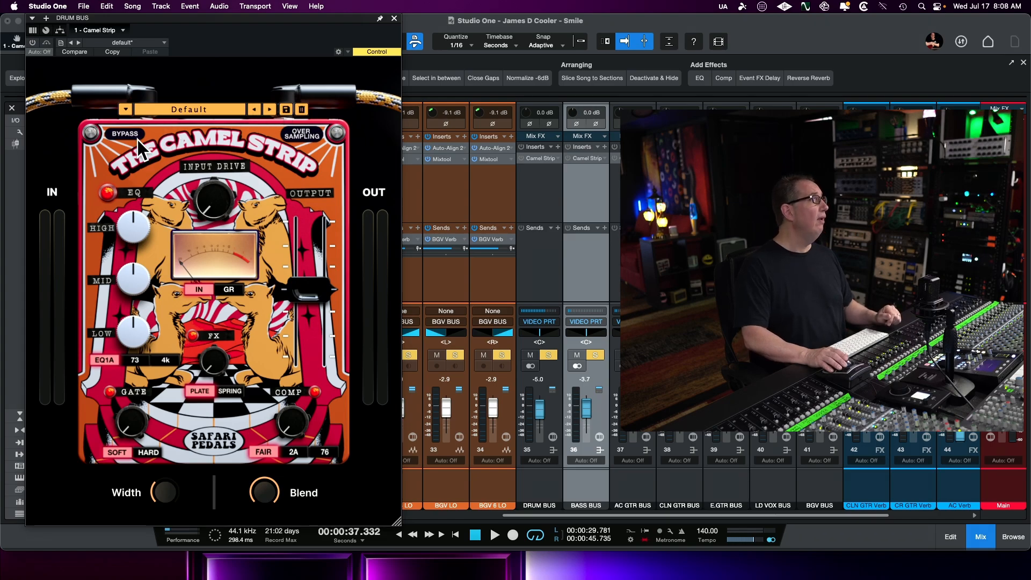
Toggle the Camel Strip bypass on and off, and switch the EQ section off and back on.
{"action": "left_click", "coordinate": [94, 136]}
{"action": "left_click", "coordinate": [94, 136]}
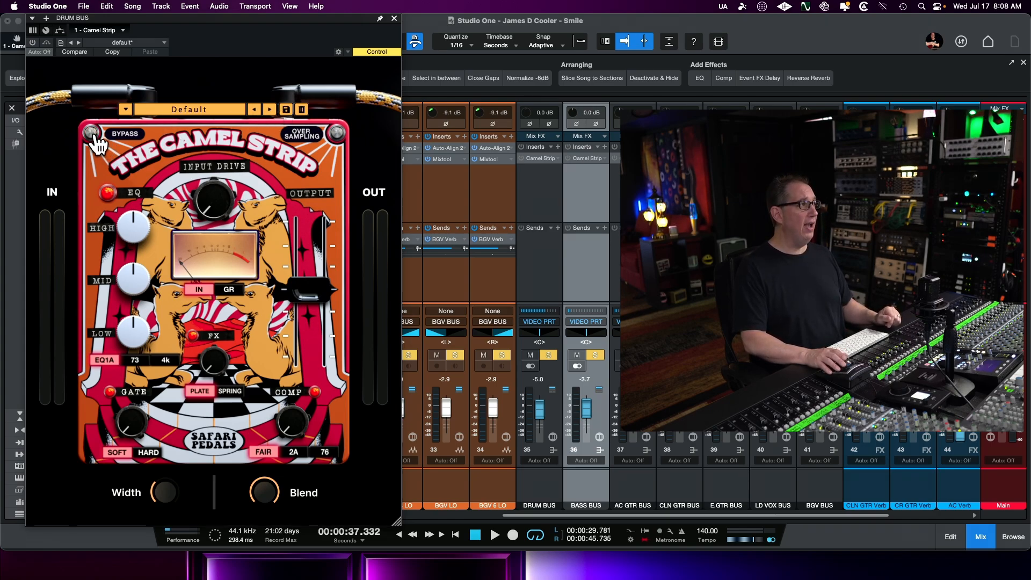
{"action": "left_click", "coordinate": [94, 137]}
{"action": "left_click", "coordinate": [94, 136]}
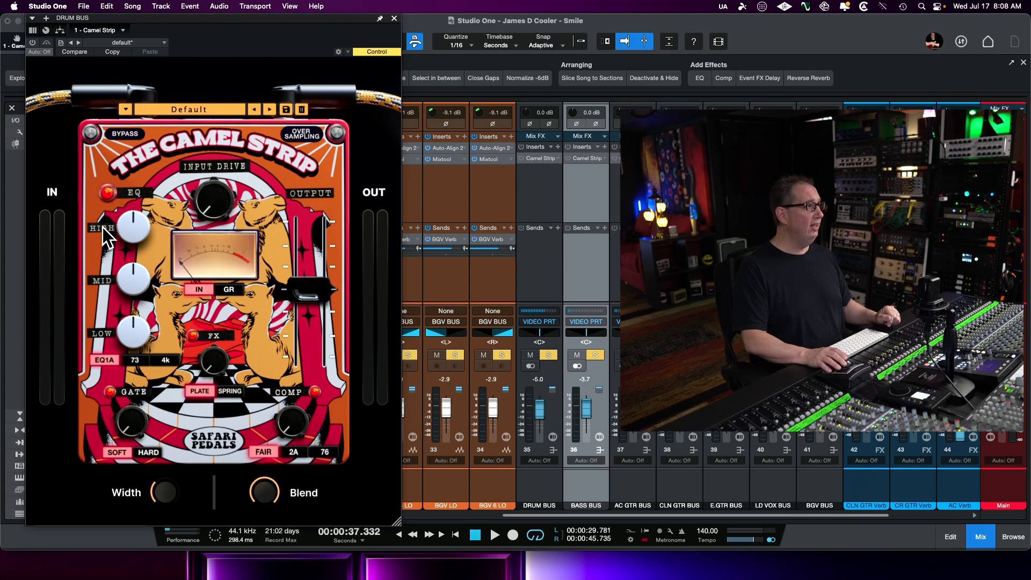
{"action": "left_click", "coordinate": [108, 192]}
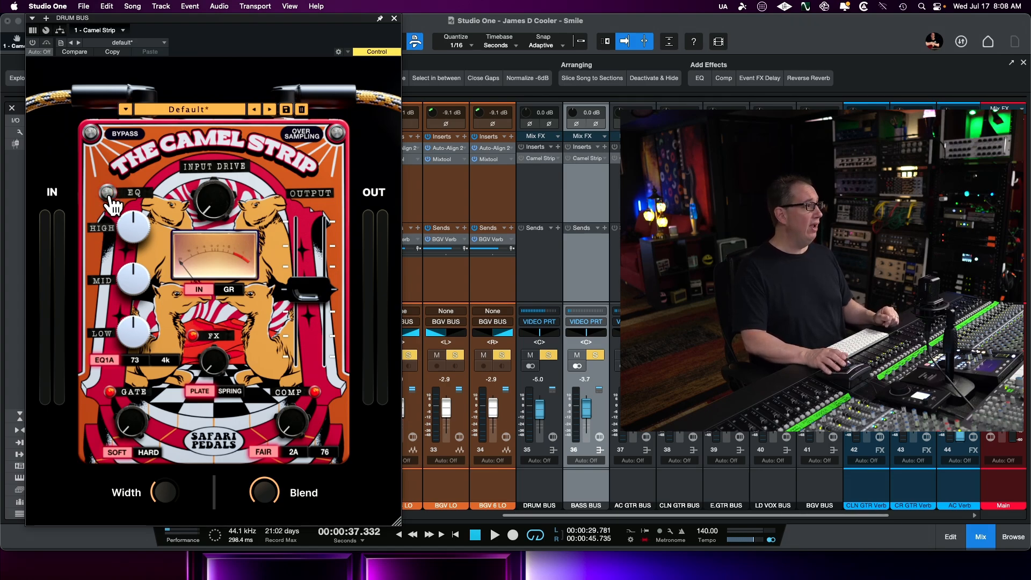
{"action": "left_click", "coordinate": [108, 193]}
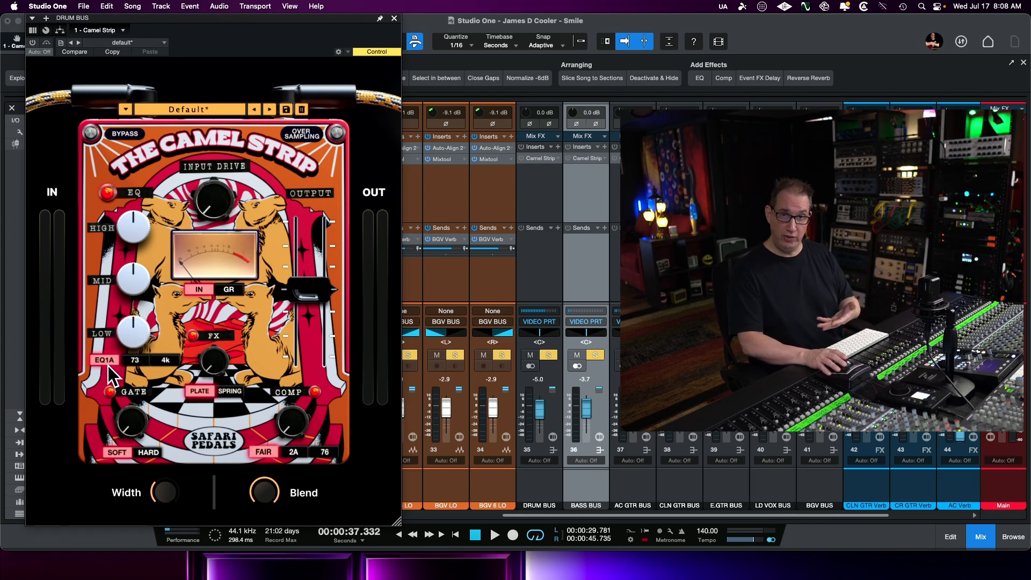
Try the 73 and 4k EQ models, go back to EQ1A and leave the Low band at 0 dB.
{"action": "left_click", "coordinate": [134, 361]}
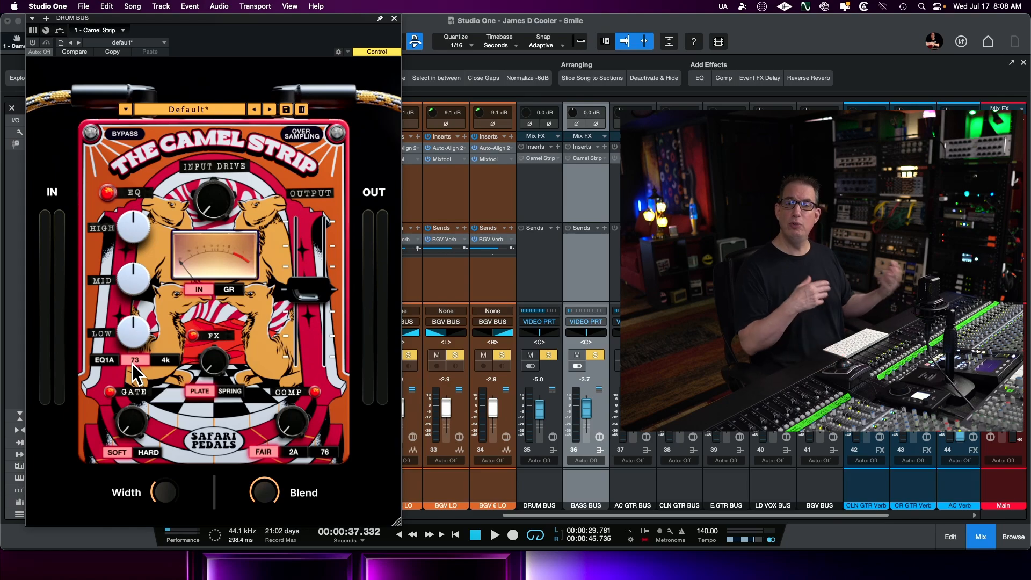
{"action": "left_click", "coordinate": [162, 361]}
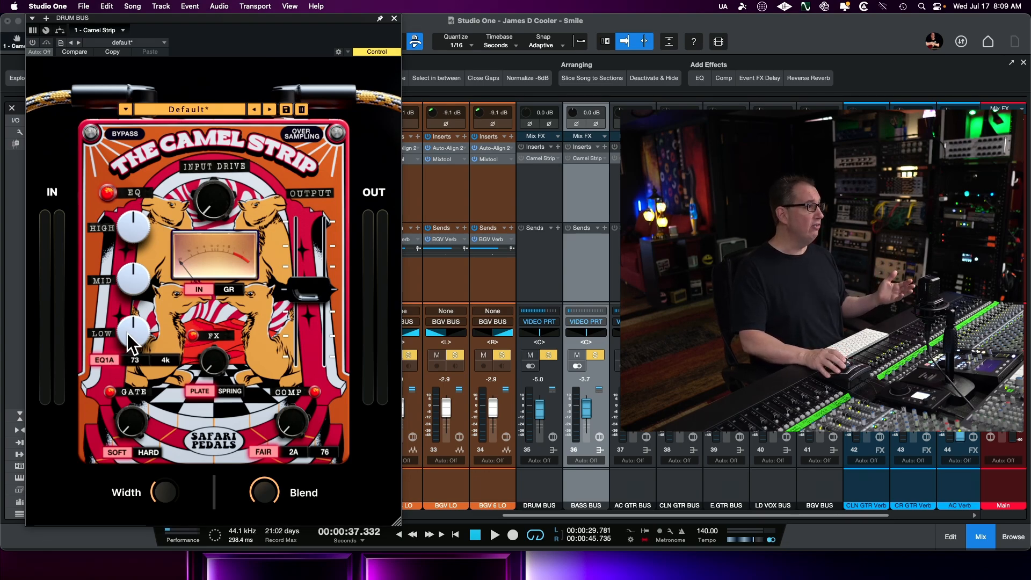
{"action": "left_click_drag", "start_coordinate": [128, 336], "coordinate": [122, 352]}
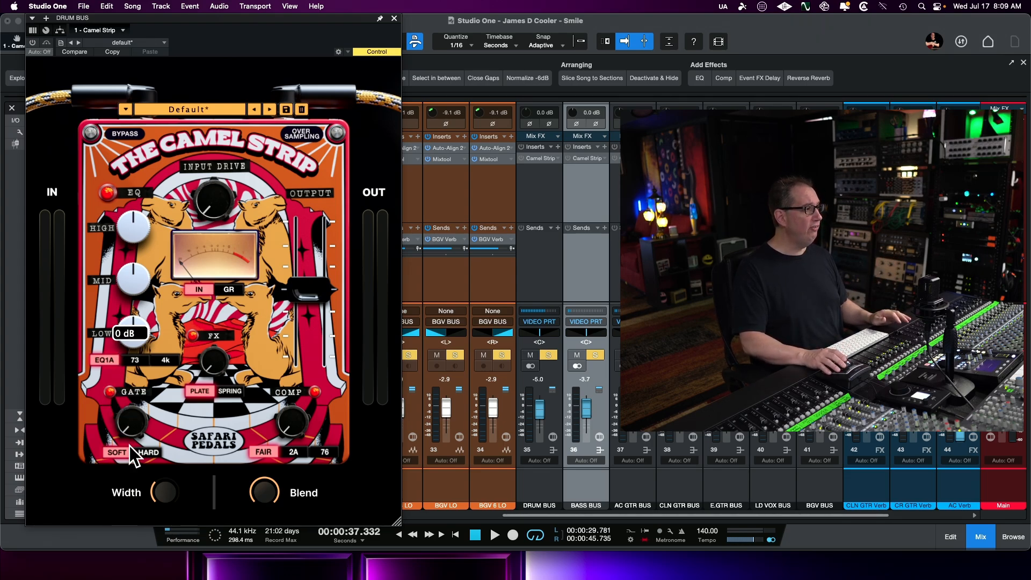
{"action": "mouse_move", "coordinate": [129, 429]}
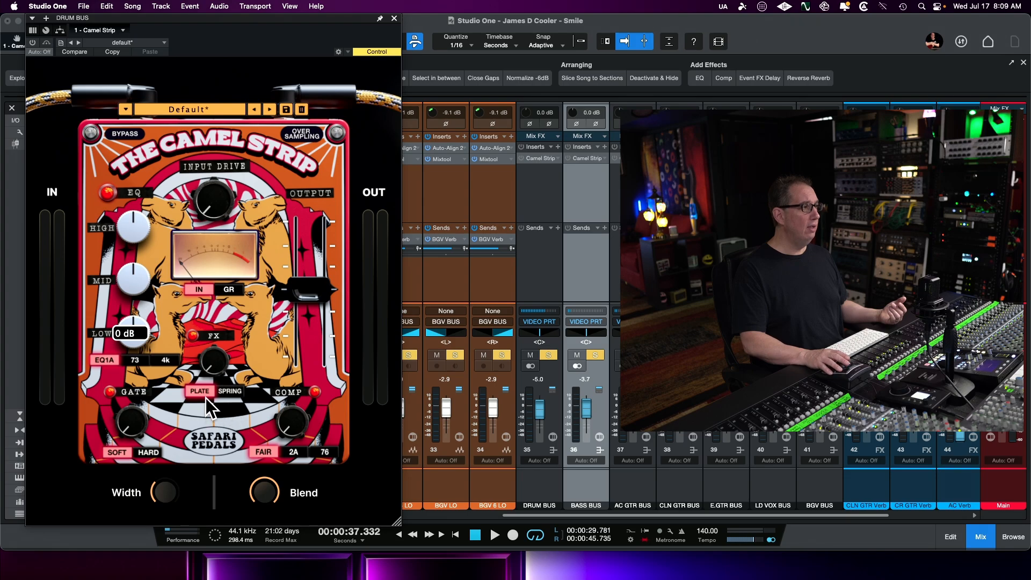
Switch off the FX section and turn on oversampling, keeping the meter in IN mode.
{"action": "left_click", "coordinate": [192, 335]}
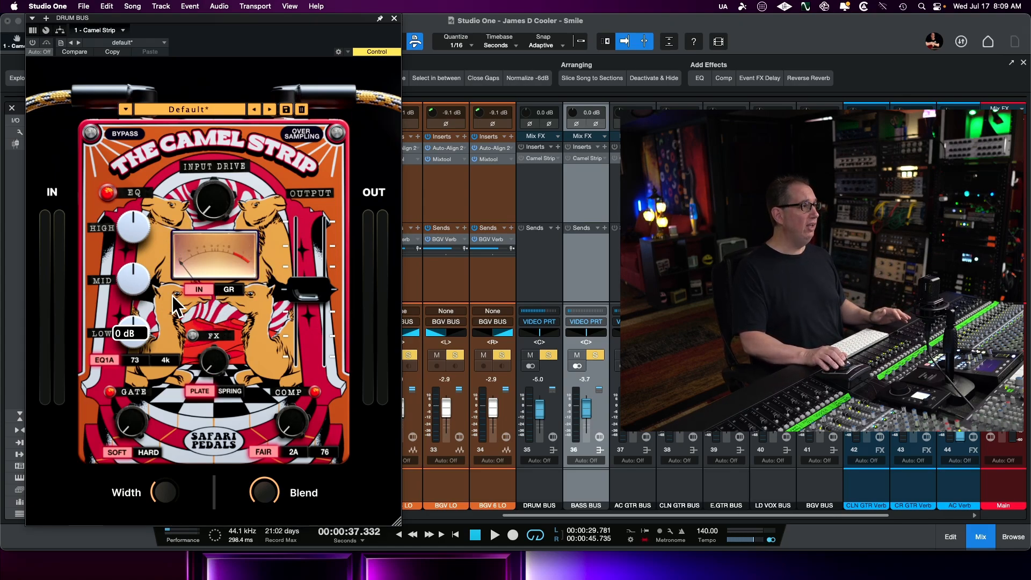
{"action": "left_click", "coordinate": [226, 289]}
{"action": "left_click", "coordinate": [202, 290]}
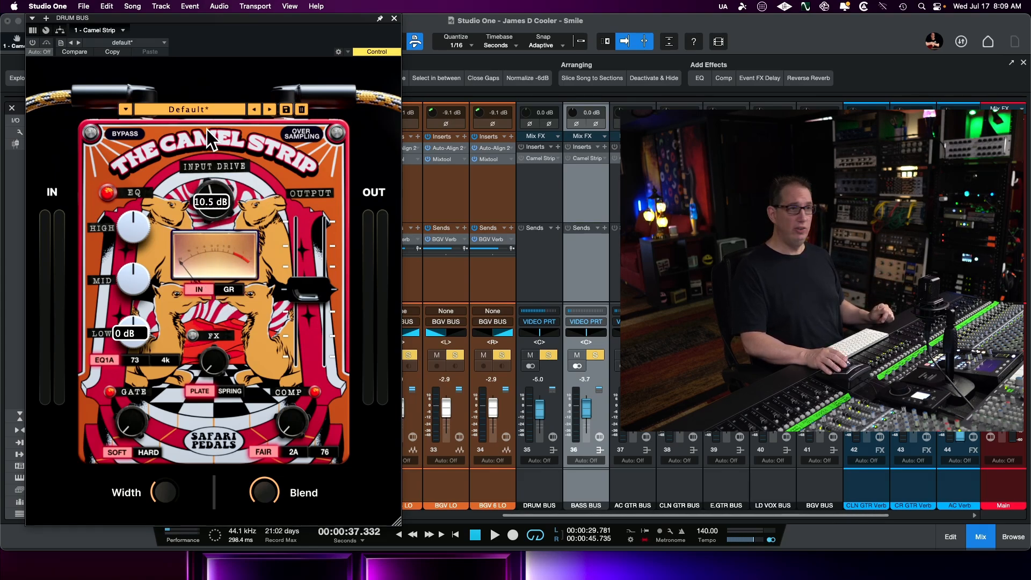
{"action": "mouse_move", "coordinate": [200, 220]}
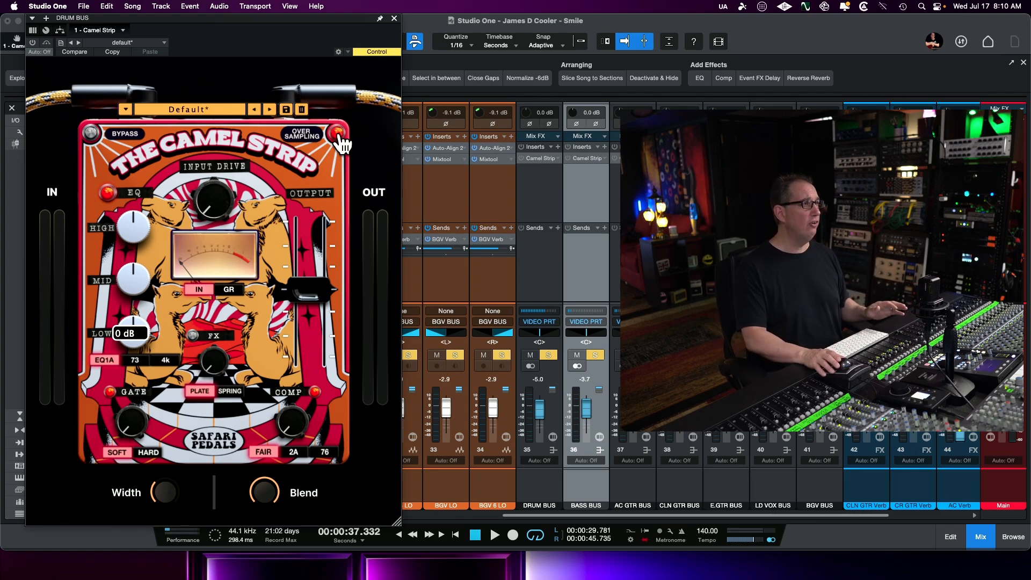
Set the output level to 0.2 dB and choose the 76 compressor model.
{"action": "mouse_move", "coordinate": [315, 298]}
{"action": "left_mouse_down"}
{"action": "mouse_move", "coordinate": [313, 287]}
{"action": "mouse_move", "coordinate": [312, 298]}
{"action": "left_mouse_up"}
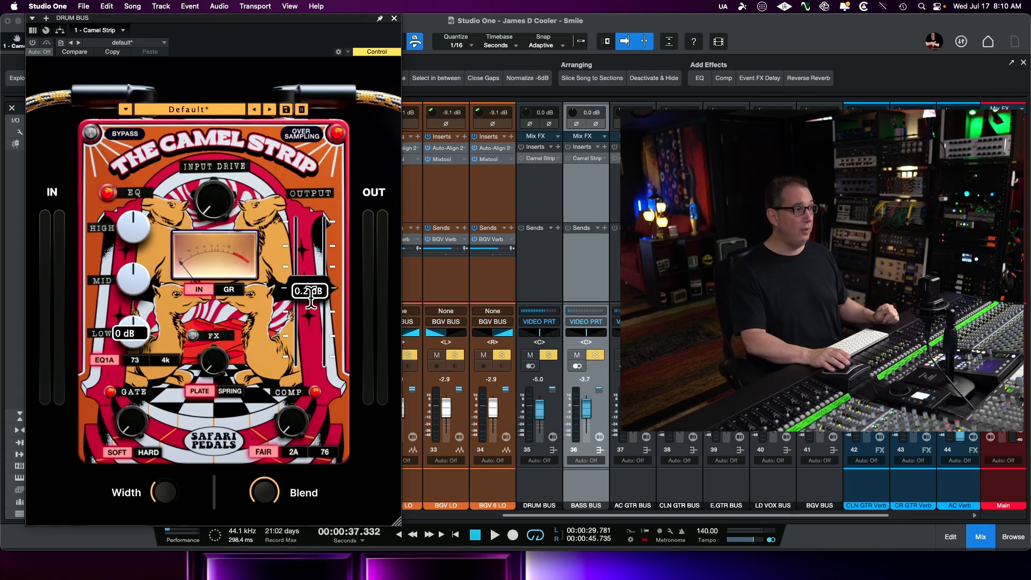
{"action": "left_click", "coordinate": [290, 454]}
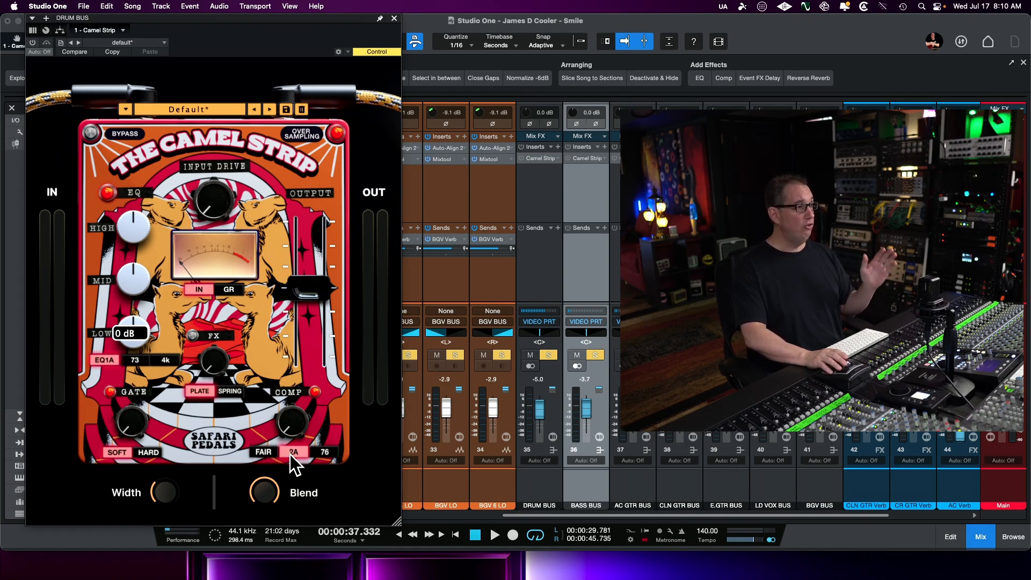
{"action": "left_click", "coordinate": [324, 453]}
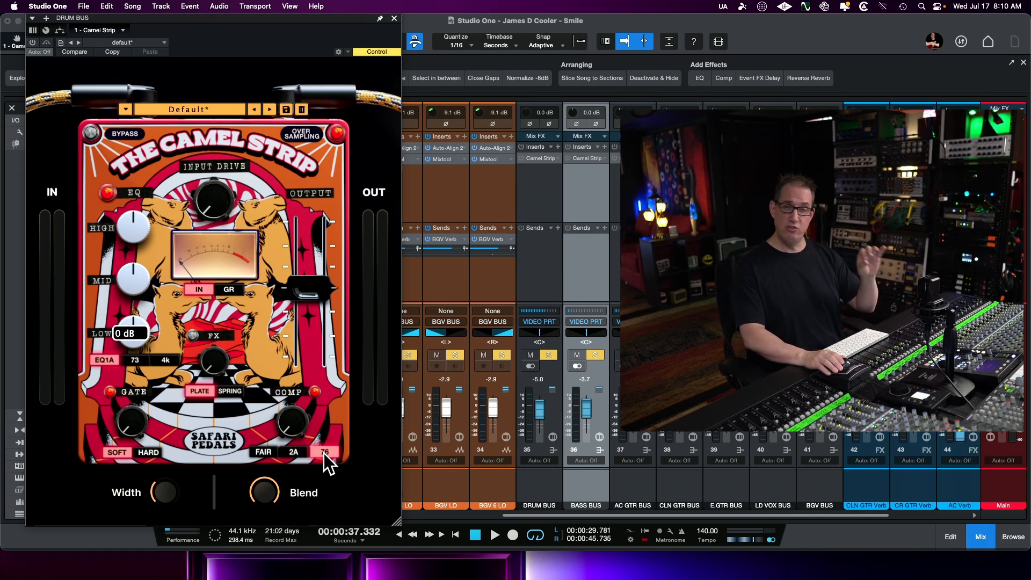
Try lowering the Blend to 44% and bring it back up to 100%.
{"action": "mouse_move", "coordinate": [249, 495]}
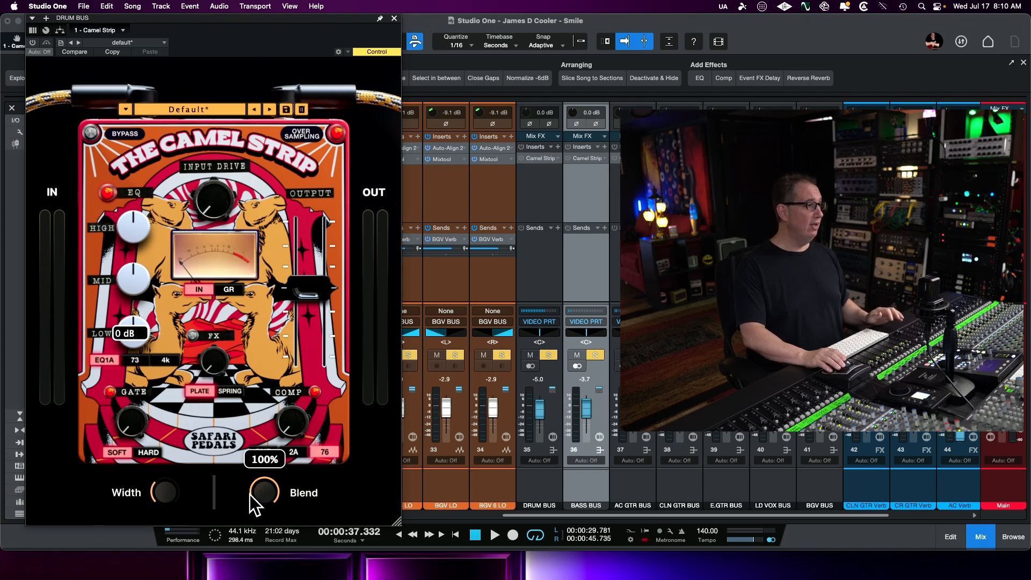
{"action": "left_click_drag", "start_coordinate": [260, 489], "coordinate": [246, 579]}
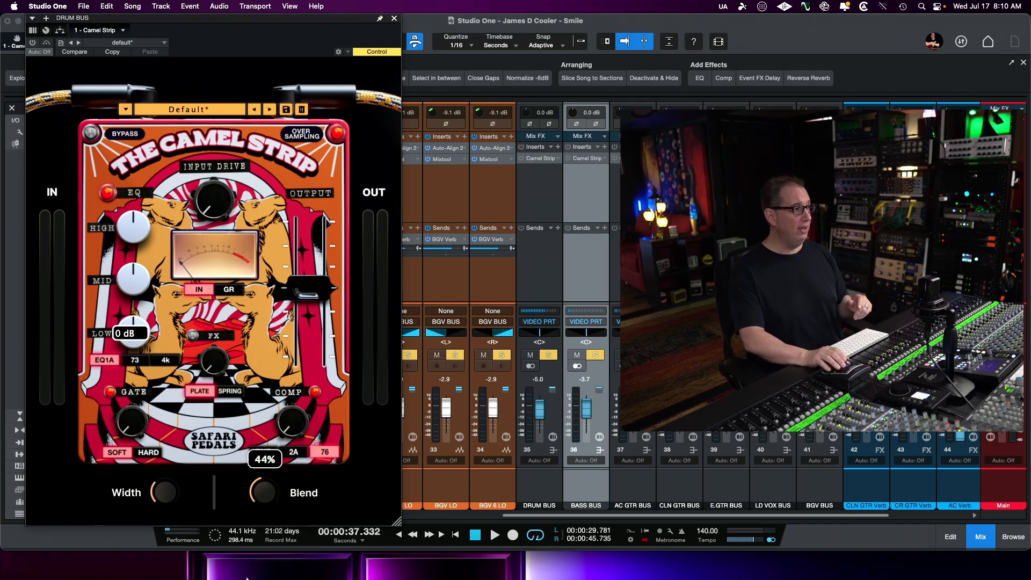
{"action": "left_click_drag", "start_coordinate": [245, 539], "coordinate": [230, 431]}
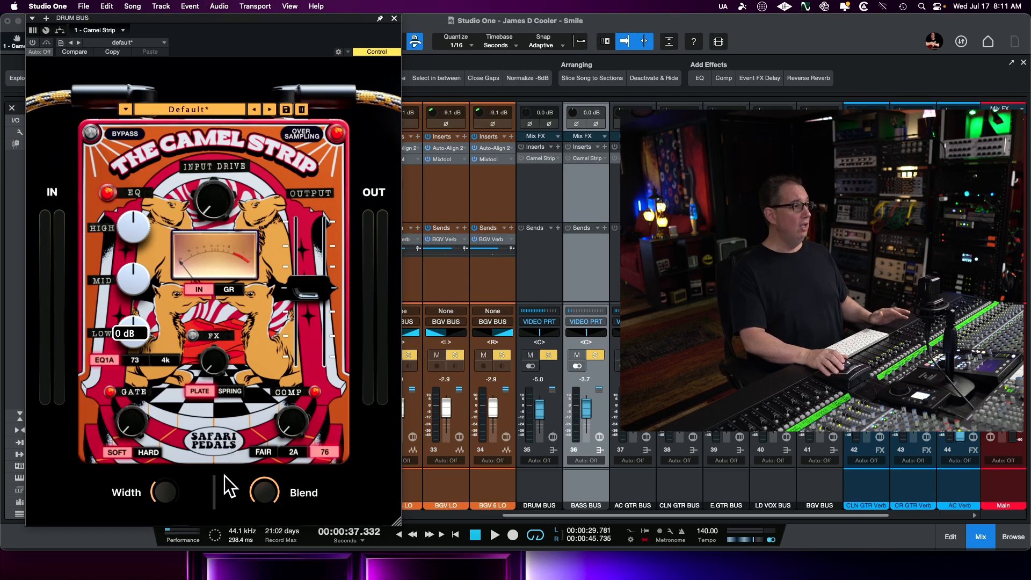
{"action": "mouse_move", "coordinate": [252, 486]}
{"action": "mouse_move", "coordinate": [267, 487]}
{"action": "left_mouse_down"}
{"action": "mouse_move", "coordinate": [255, 568]}
{"action": "mouse_move", "coordinate": [280, 498]}
{"action": "left_mouse_up"}
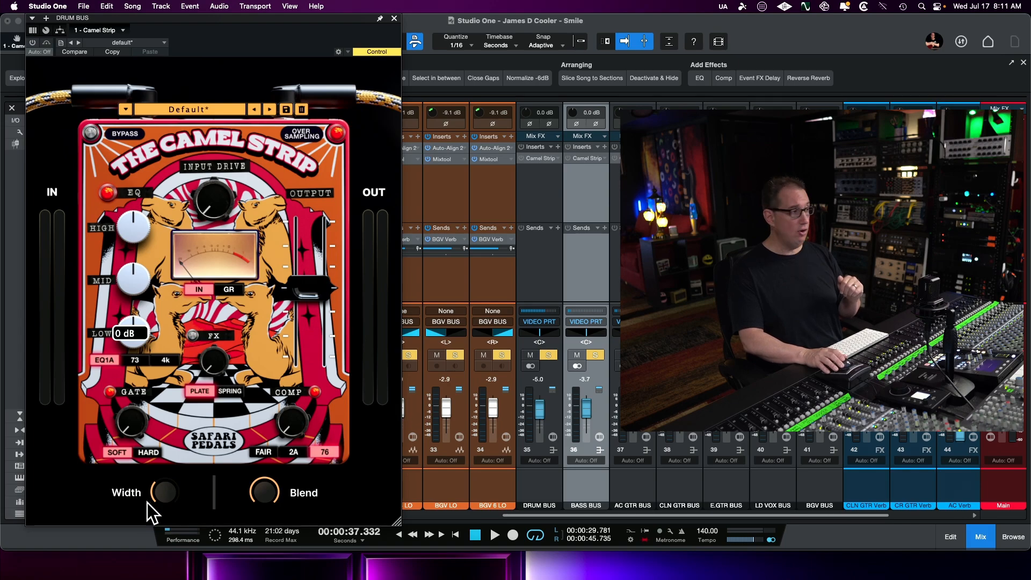
{"action": "mouse_move", "coordinate": [156, 495]}
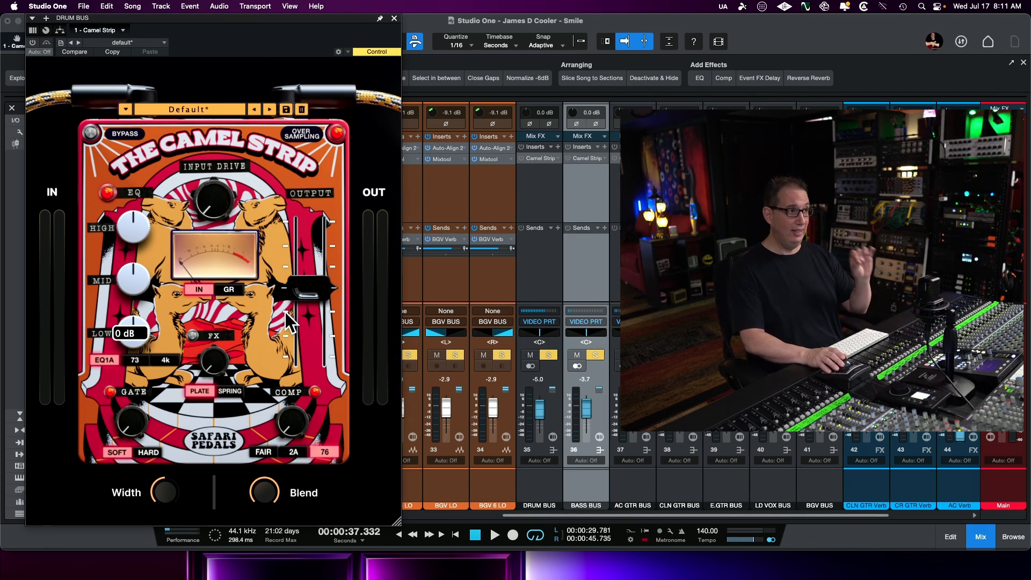
Close the Camel Strip window, save the song and switch from the mixer to the arrangement.
{"action": "left_click", "coordinate": [396, 18]}
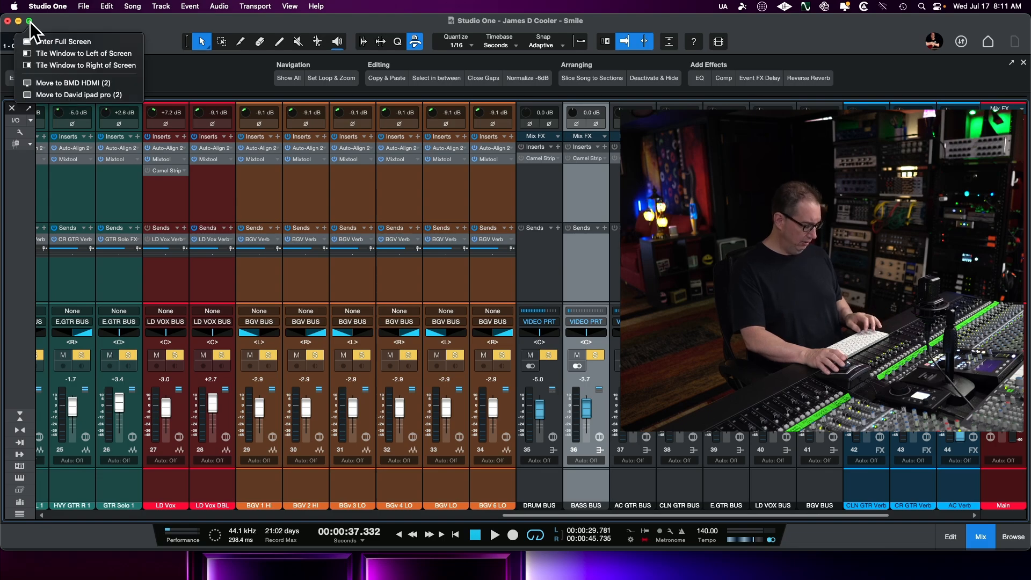
{"action": "key", "text": "super+s"}
{"action": "key", "text": "F3"}
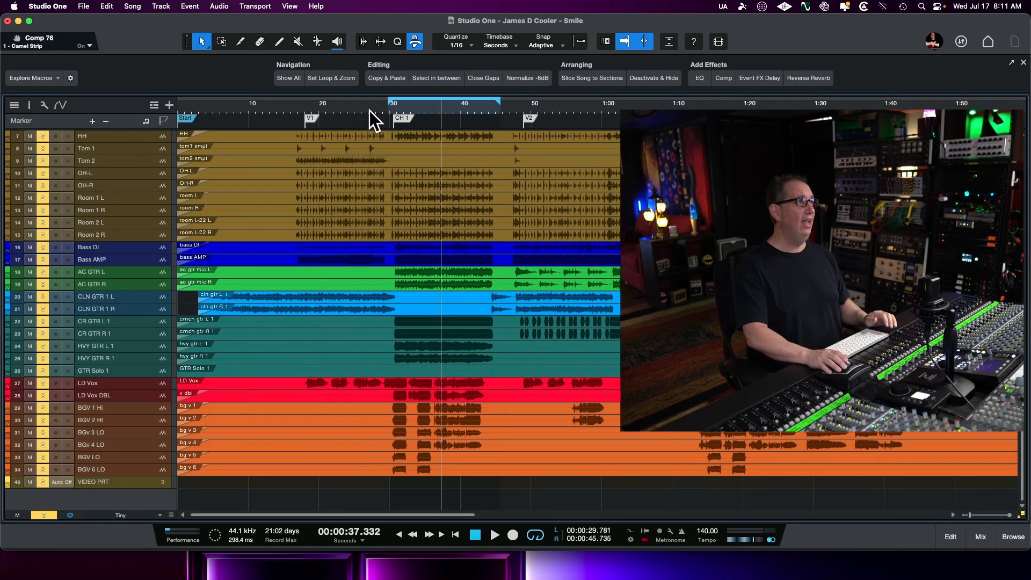
Extend the loop start back to 16.182 seconds, ahead of the V1 marker, and play the song from there.
{"action": "left_click", "coordinate": [389, 100]}
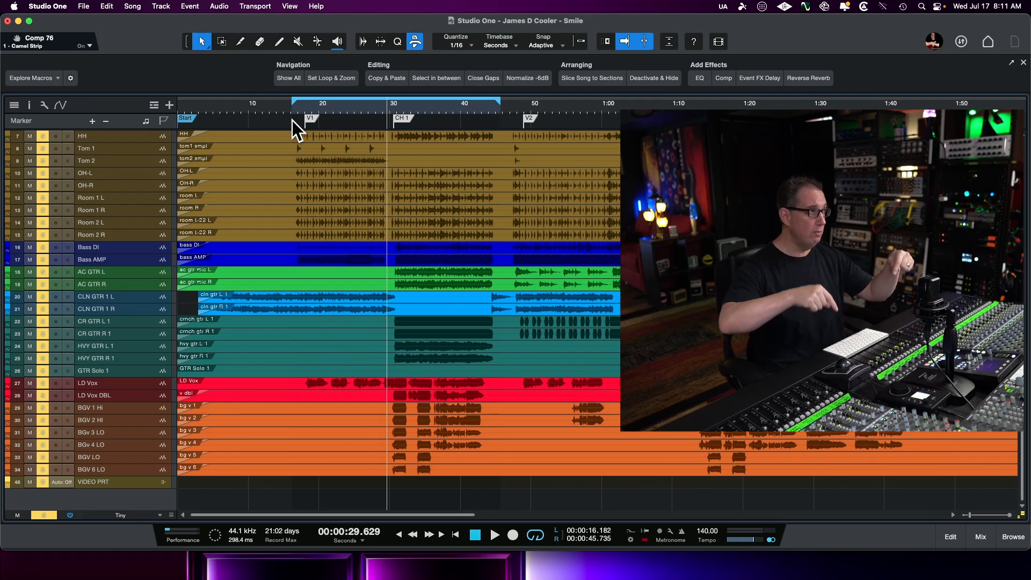
{"action": "left_click", "coordinate": [292, 121]}
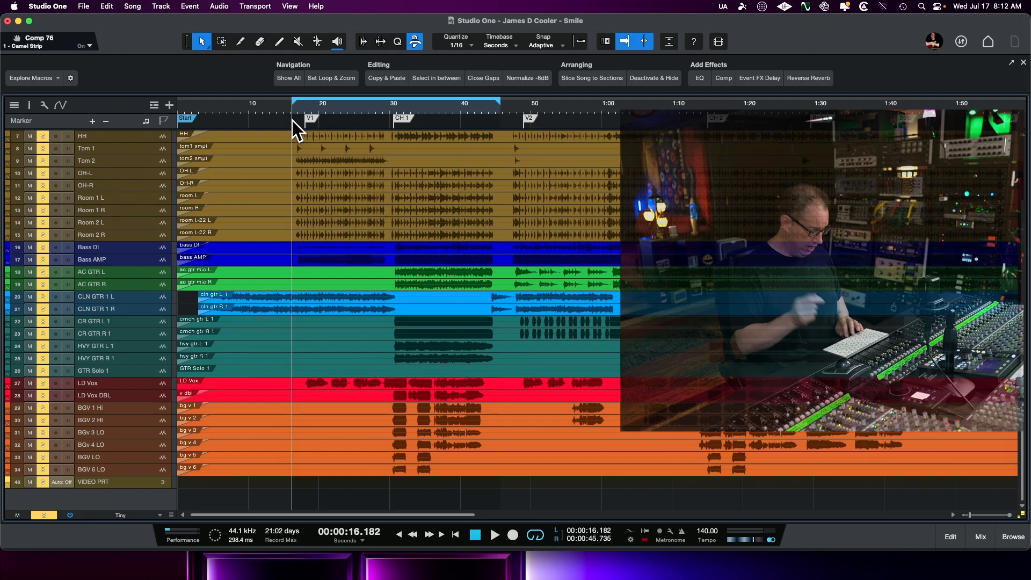
{"action": "key", "text": "space"}
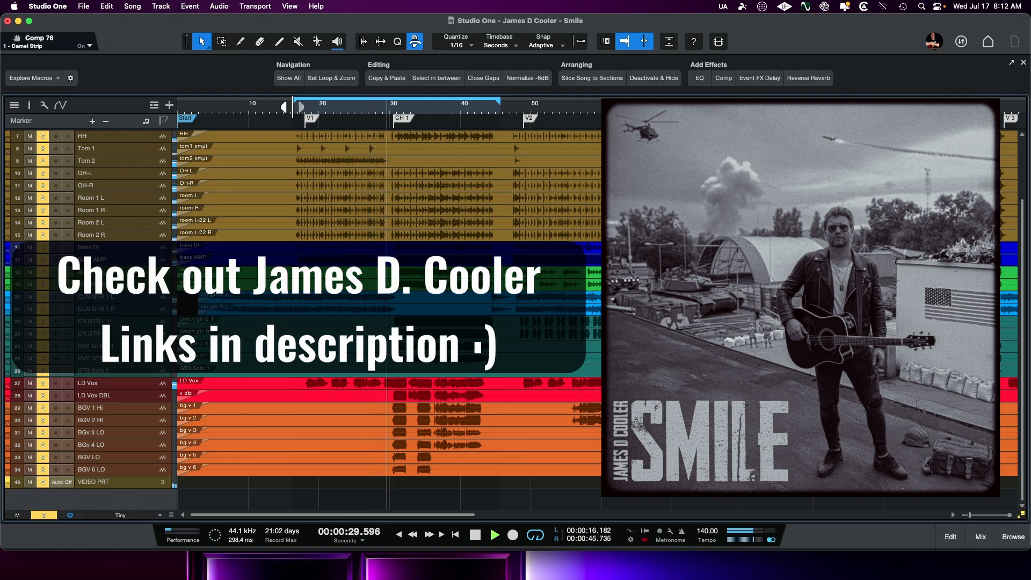
Move the loop start to about 29.55 seconds before the CH 1 marker, then stop playback and return to the mixer with the playhead there.
{"action": "left_click_drag", "start_coordinate": [293, 106], "coordinate": [387, 107]}
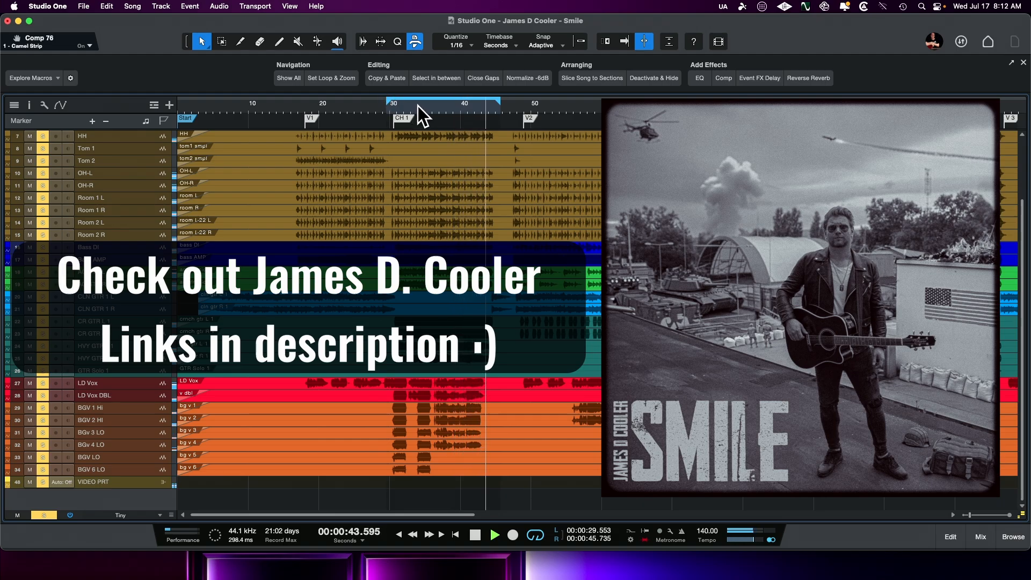
{"action": "key", "text": "space"}
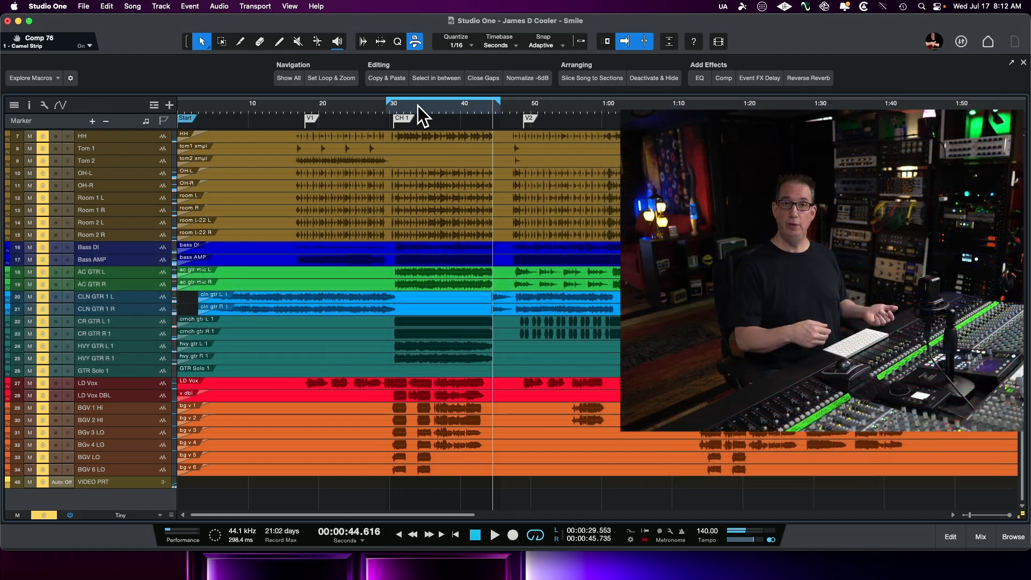
{"action": "left_click", "coordinate": [388, 111]}
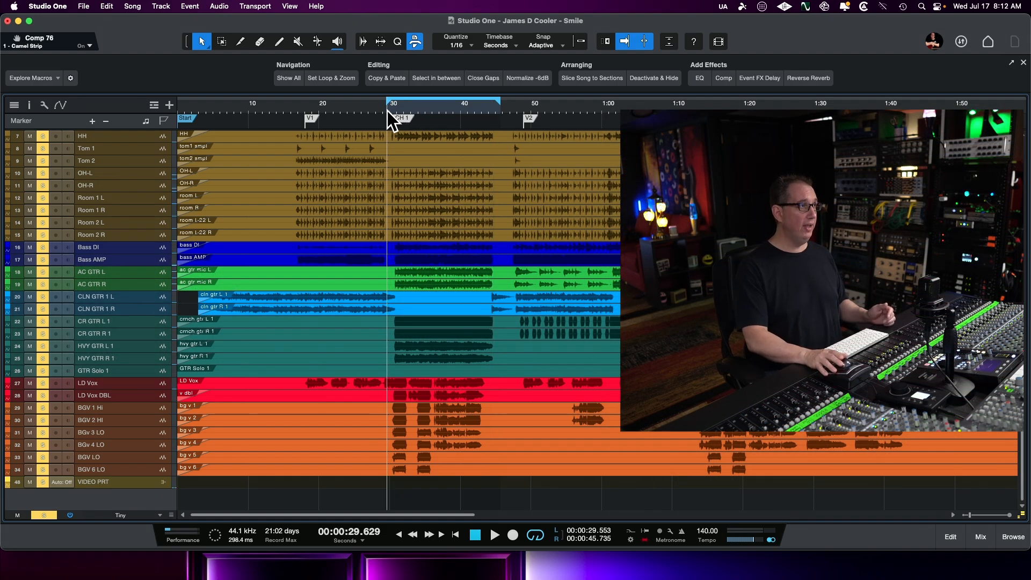
{"action": "key", "text": "F3"}
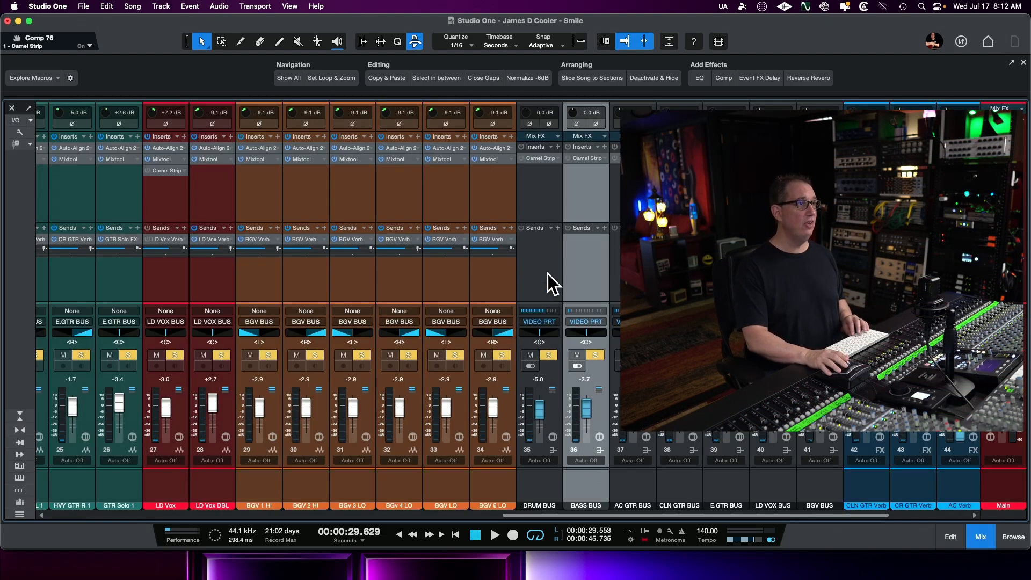
Solo only the DRUM BUS channel in the mixer and open its Camel Strip insert, switched on.
{"action": "left_click", "coordinate": [529, 283]}
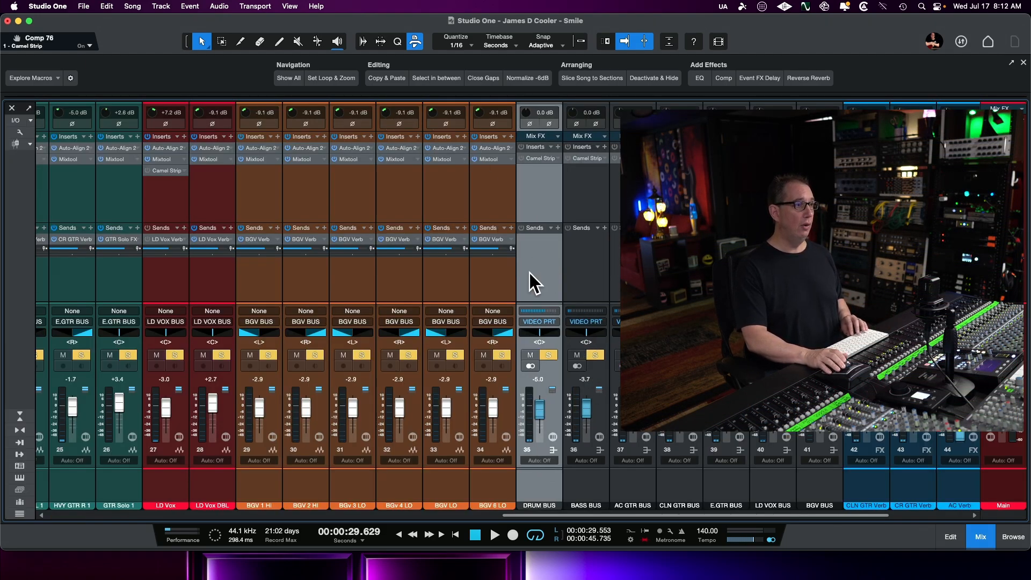
{"action": "left_click", "coordinate": [552, 354], "text": "super"}
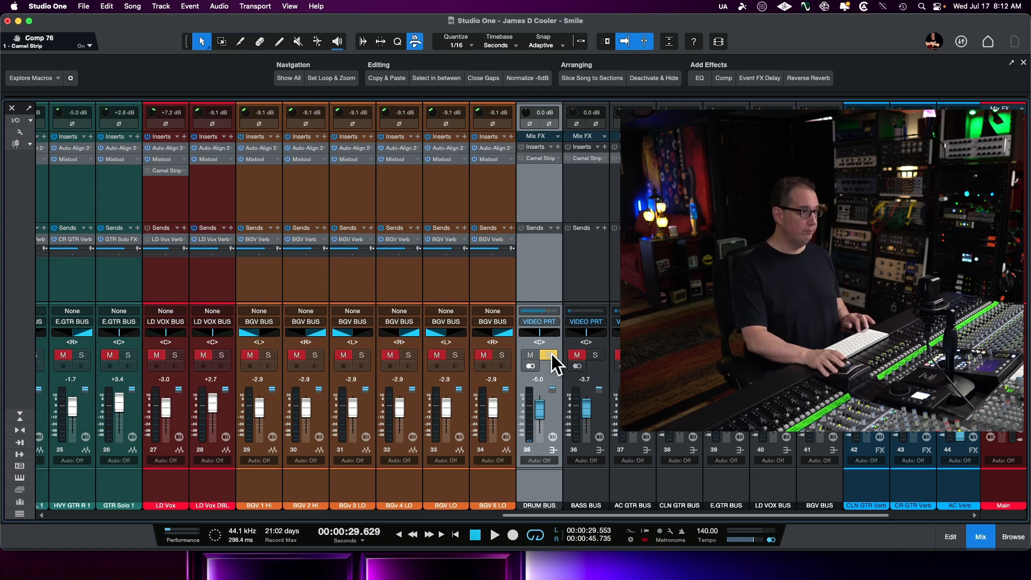
{"action": "left_click", "coordinate": [536, 156]}
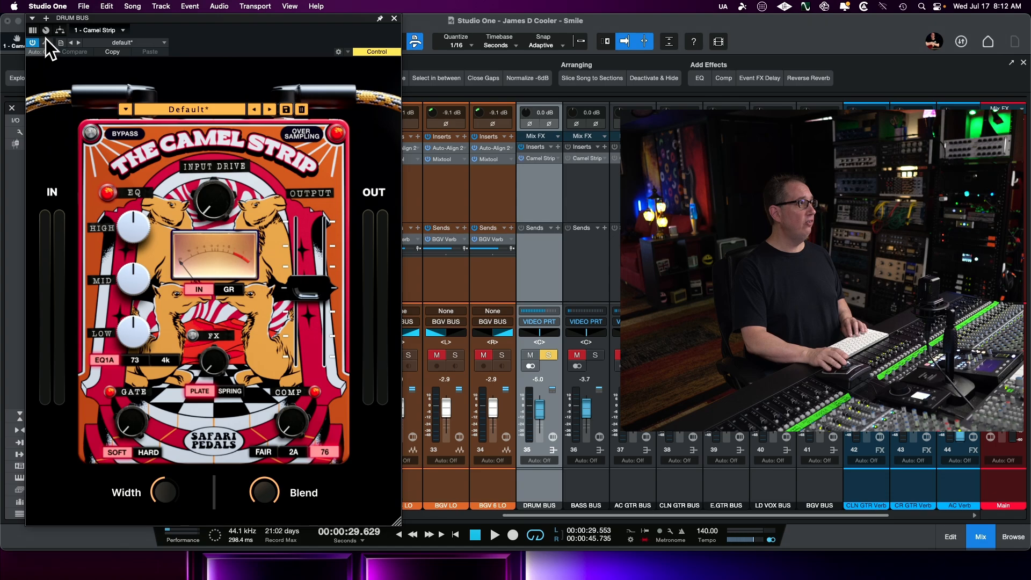
{"action": "left_click_drag", "start_coordinate": [131, 23], "coordinate": [140, 20]}
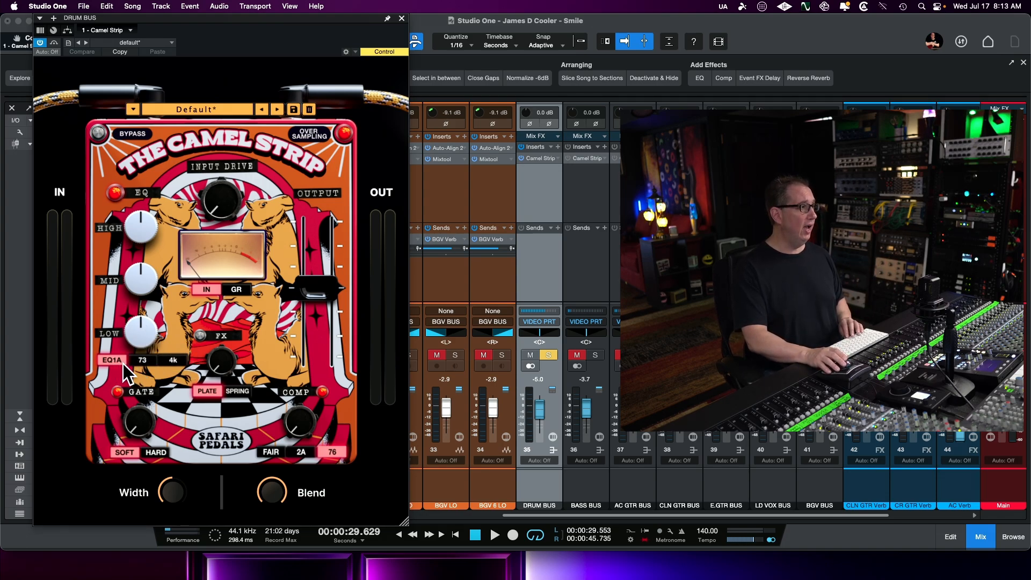
Choose the 73 EQ model and, during playback, set Low to 1.8 dB and Mid to -1.1 dB, with a slight High boost.
{"action": "left_click", "coordinate": [142, 360]}
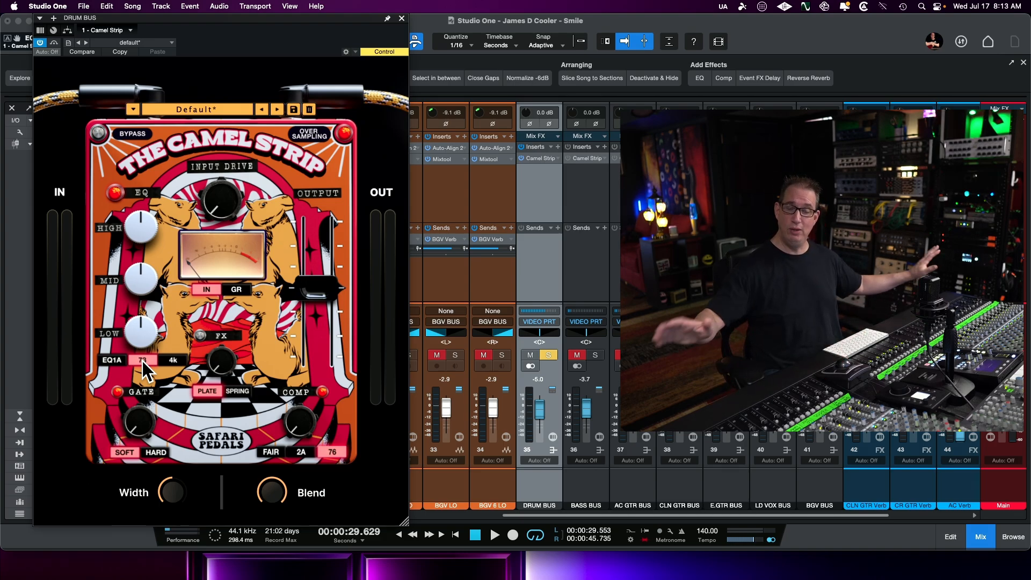
{"action": "key", "text": "space"}
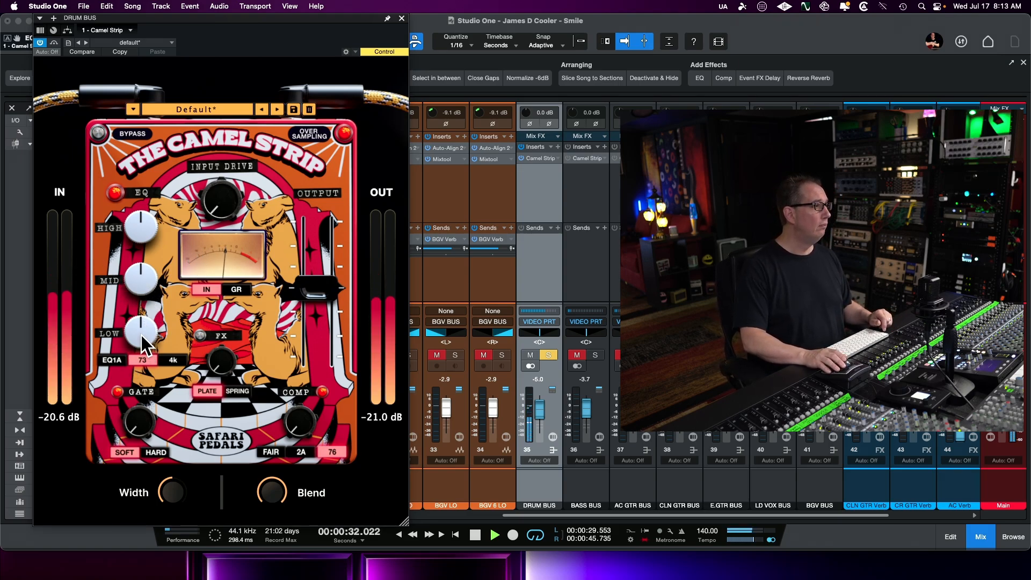
{"action": "left_click_drag", "start_coordinate": [137, 331], "coordinate": [134, 313]}
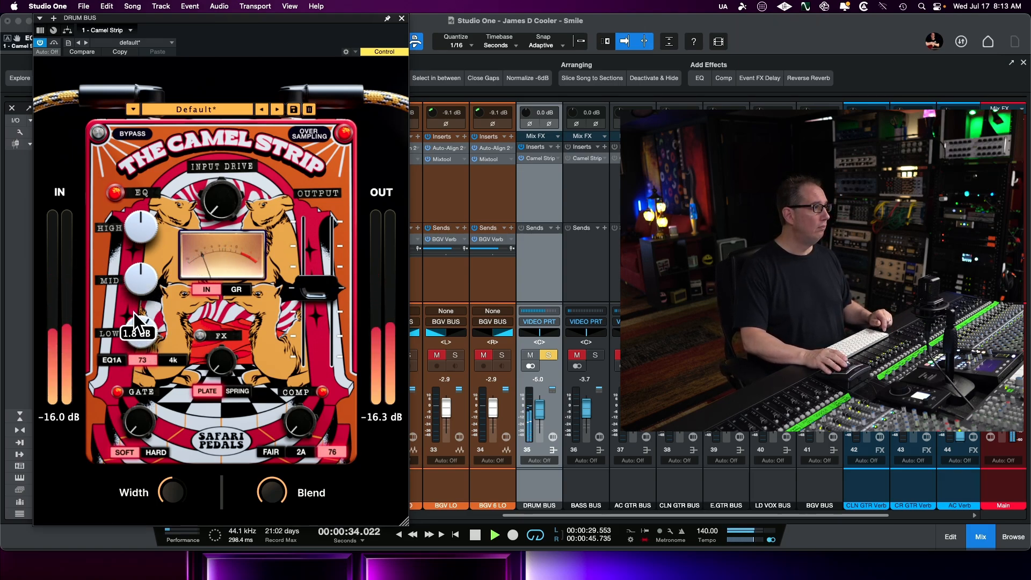
{"action": "left_click_drag", "start_coordinate": [133, 278], "coordinate": [131, 283]}
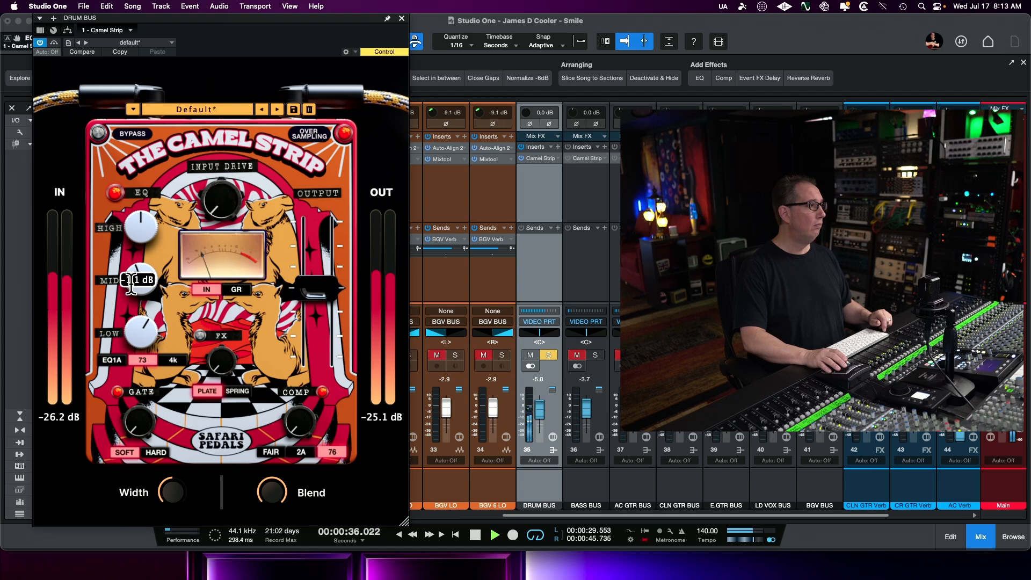
{"action": "left_click", "coordinate": [134, 232]}
{"action": "left_click_drag", "start_coordinate": [134, 231], "coordinate": [134, 220]}
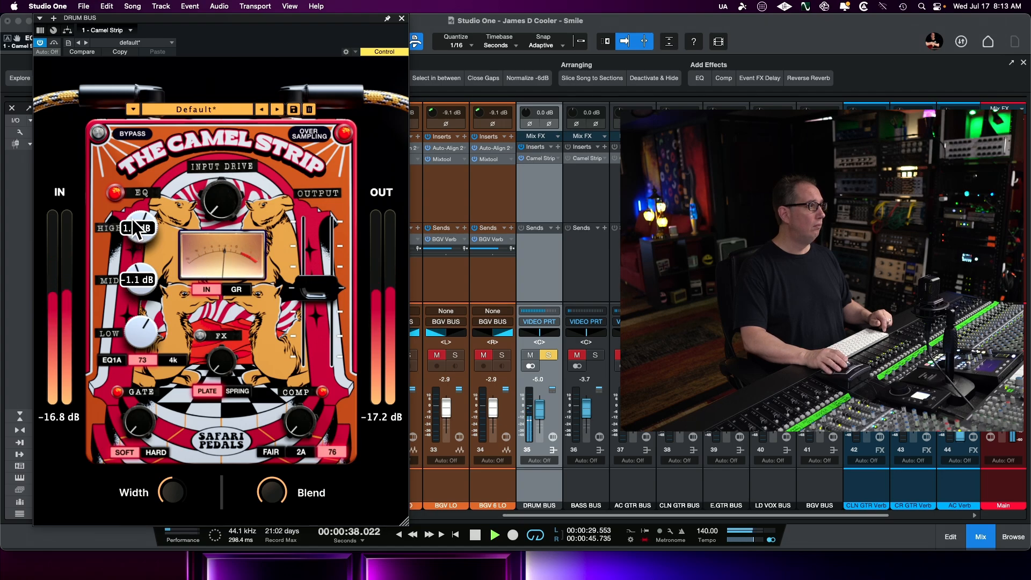
Compare the drums with the EQ section off and on, and with the whole Camel Strip bypassed.
{"action": "left_click", "coordinate": [117, 196]}
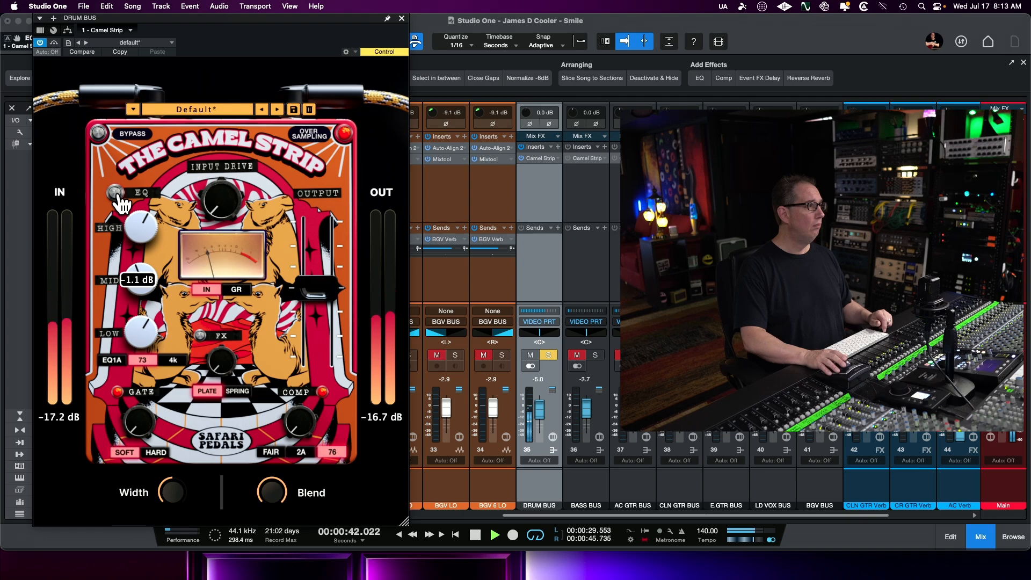
{"action": "left_click", "coordinate": [117, 193]}
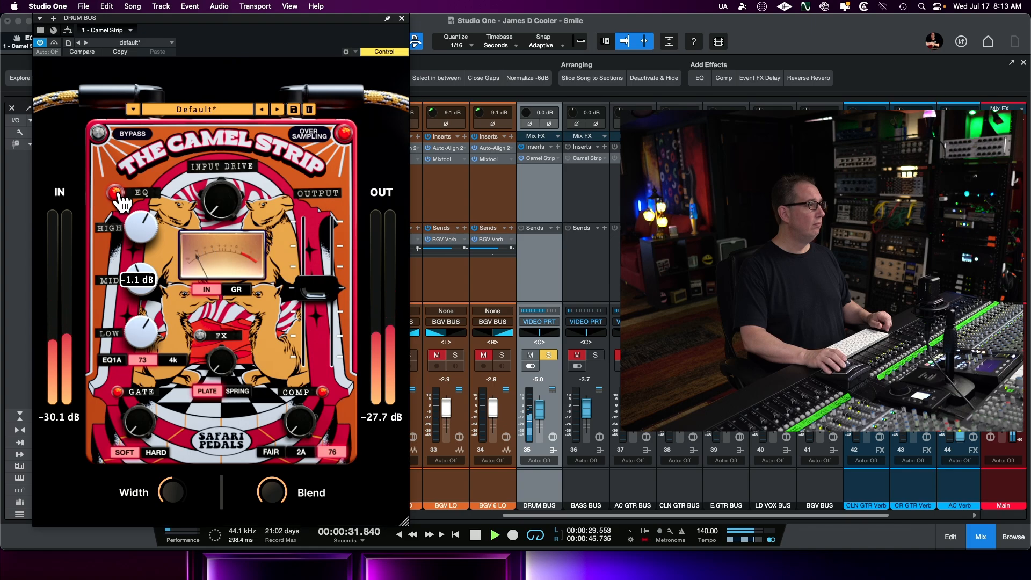
{"action": "left_click", "coordinate": [99, 133]}
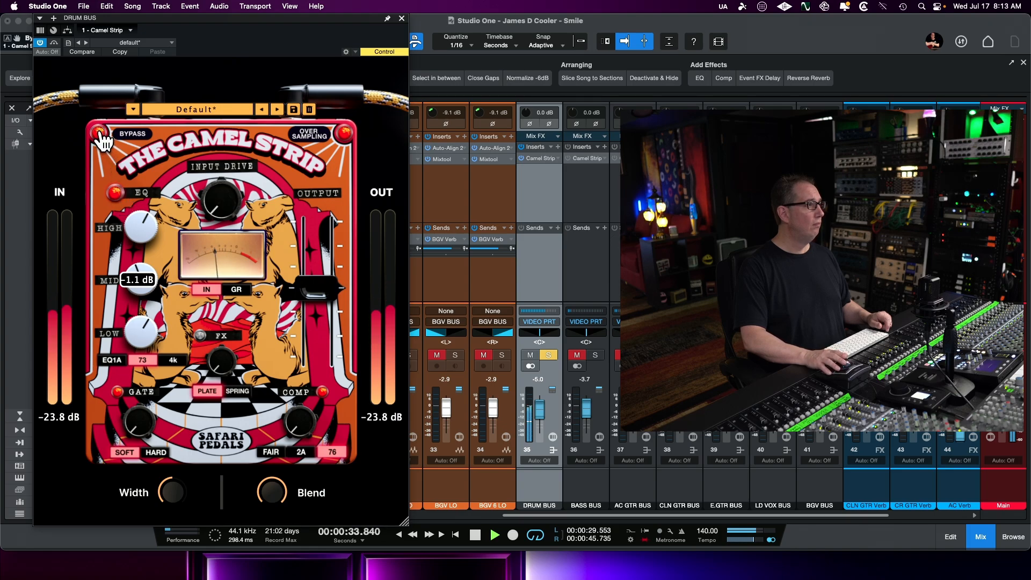
Audition the EQ1A, 73 and 4k EQ models on the drums, settle on EQ1A and stop playback.
{"action": "left_click", "coordinate": [113, 360]}
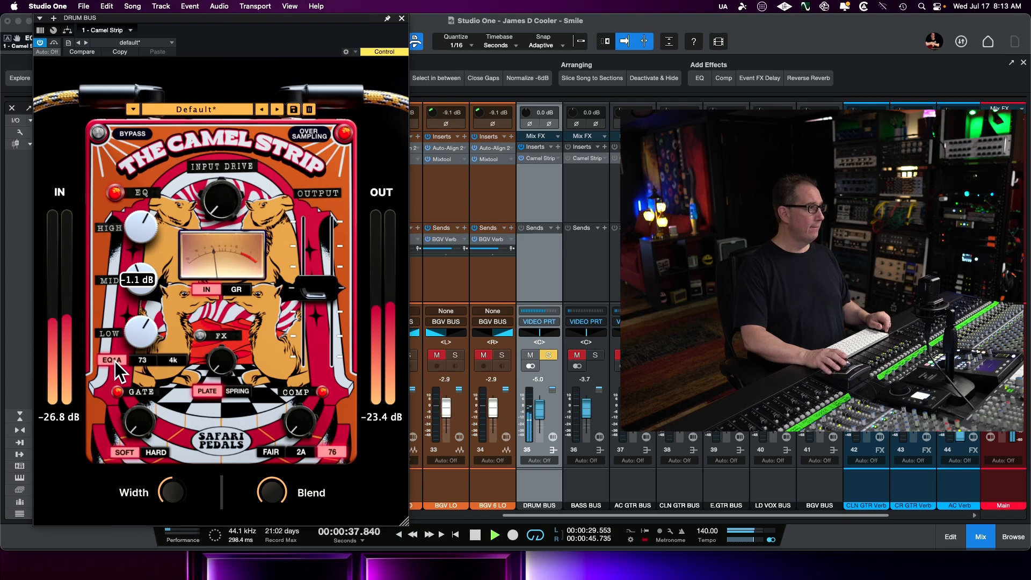
{"action": "left_click", "coordinate": [143, 362]}
{"action": "left_click", "coordinate": [167, 361]}
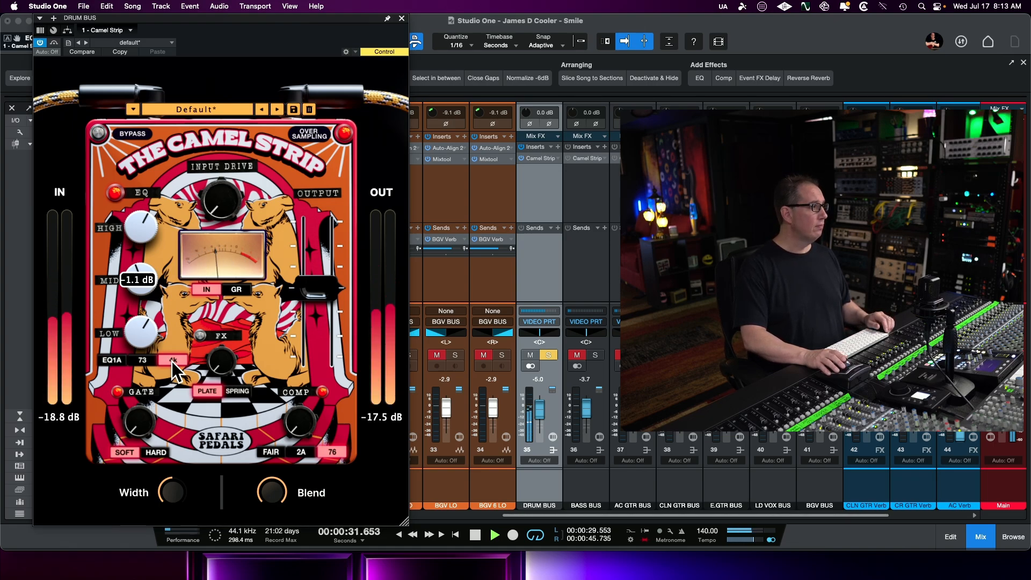
{"action": "left_click", "coordinate": [144, 360]}
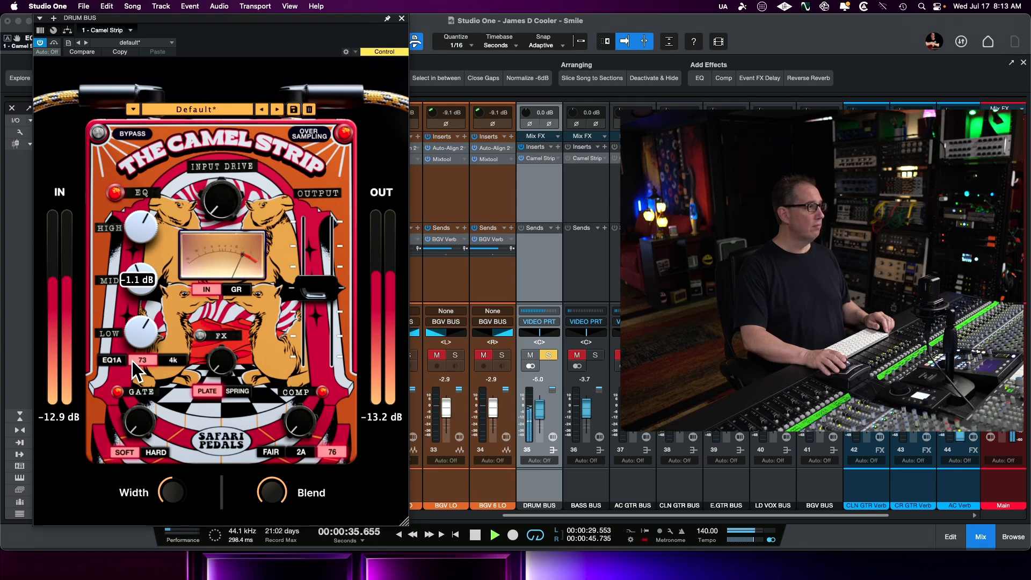
{"action": "left_click", "coordinate": [110, 361]}
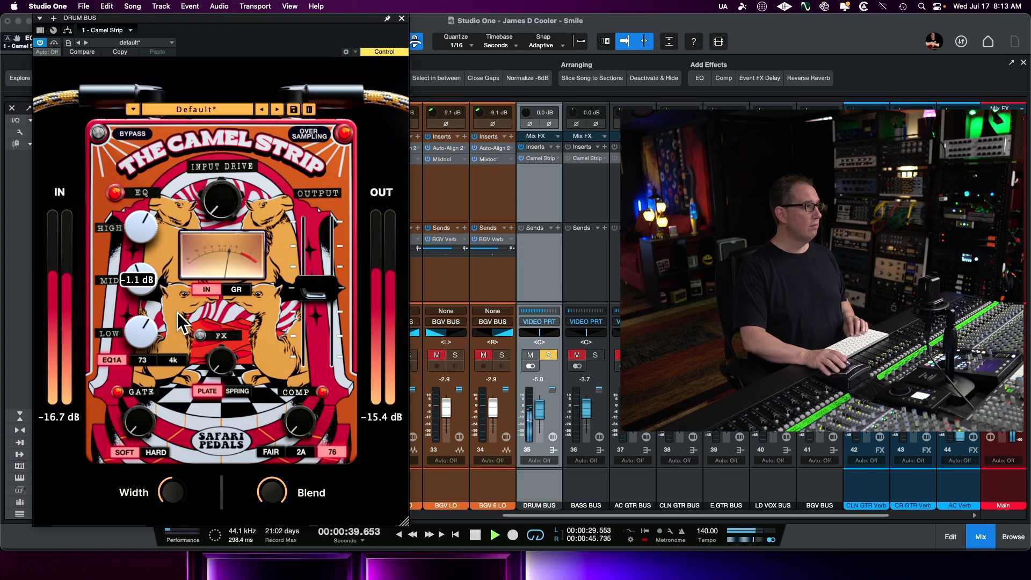
{"action": "key", "text": "space"}
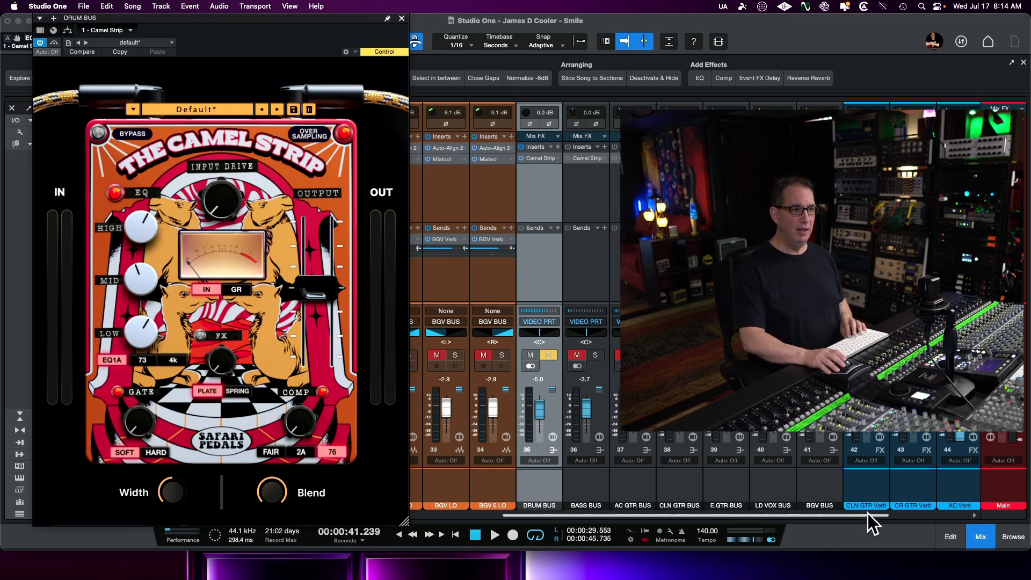
Play the drum loop, raise the plate FX amount to 16% and stop playback.
{"action": "left_click_drag", "start_coordinate": [869, 516], "coordinate": [754, 539]}
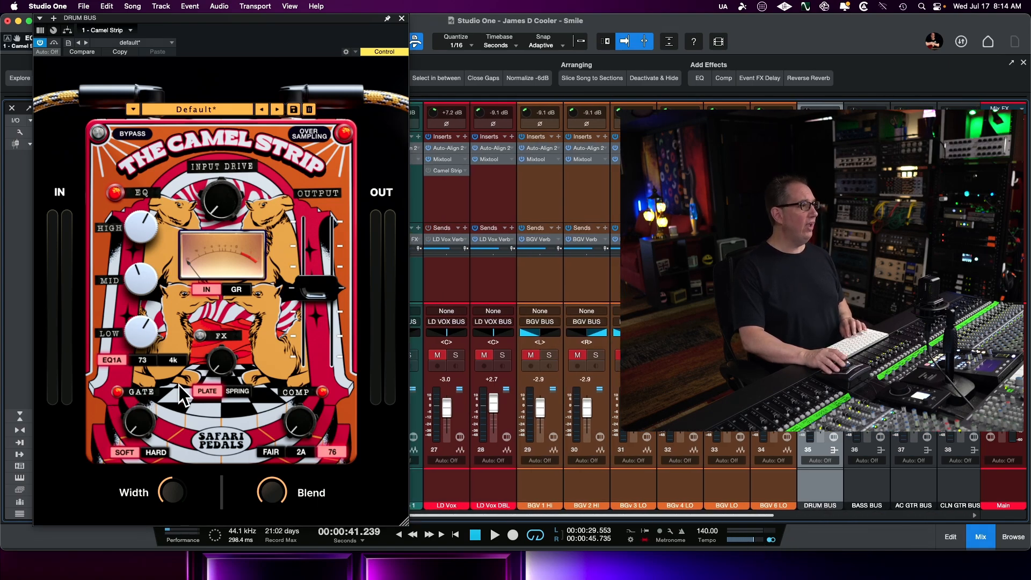
{"action": "mouse_move", "coordinate": [216, 364]}
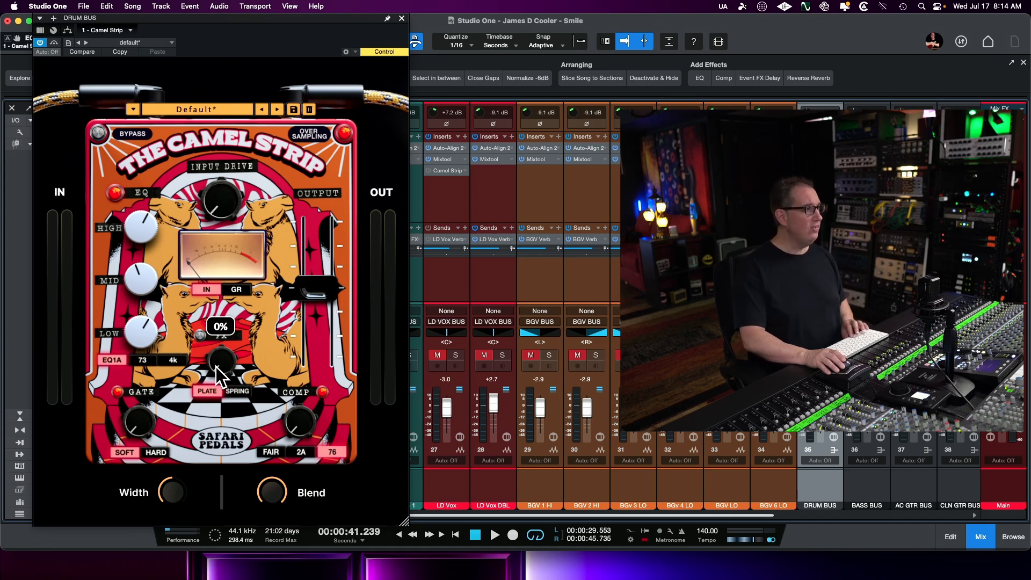
{"action": "key", "text": "space"}
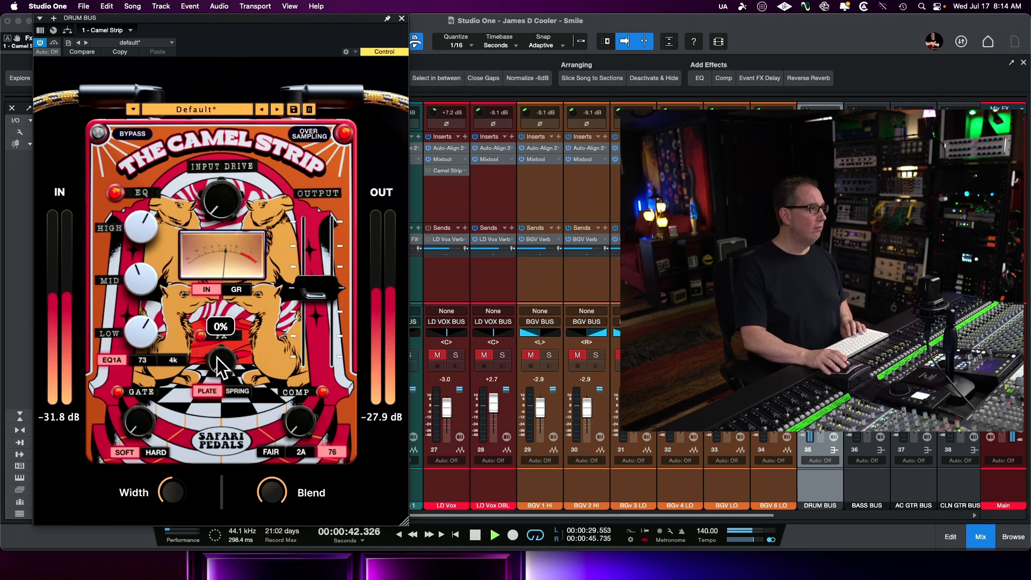
{"action": "mouse_move", "coordinate": [217, 358]}
{"action": "left_mouse_down"}
{"action": "mouse_move", "coordinate": [212, 340]}
{"action": "mouse_move", "coordinate": [219, 362]}
{"action": "mouse_move", "coordinate": [213, 351]}
{"action": "left_mouse_up"}
{"action": "key", "text": "space"}
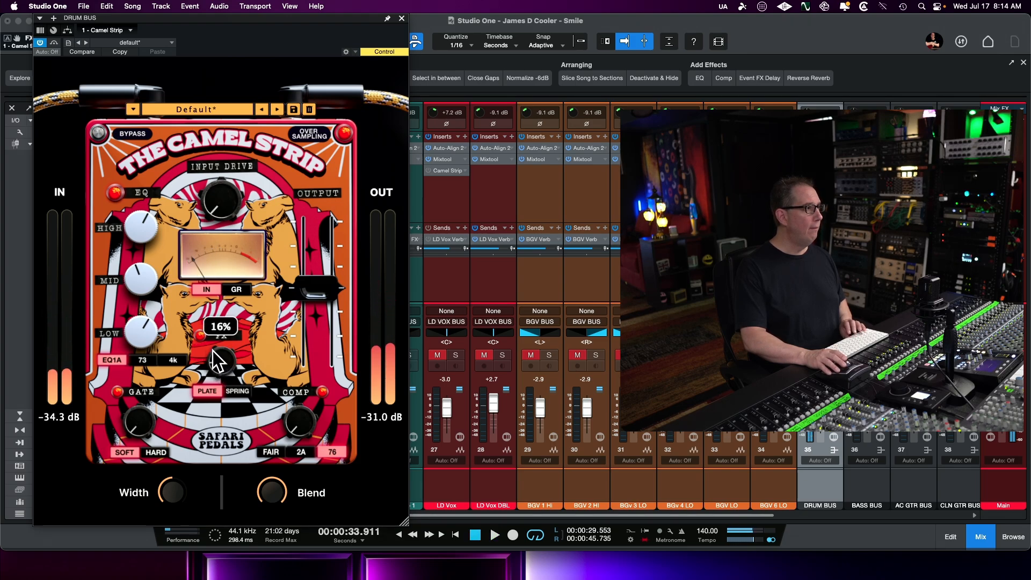
Compare the looped drums with the FX section off and on, then stop playback.
{"action": "key", "text": "space"}
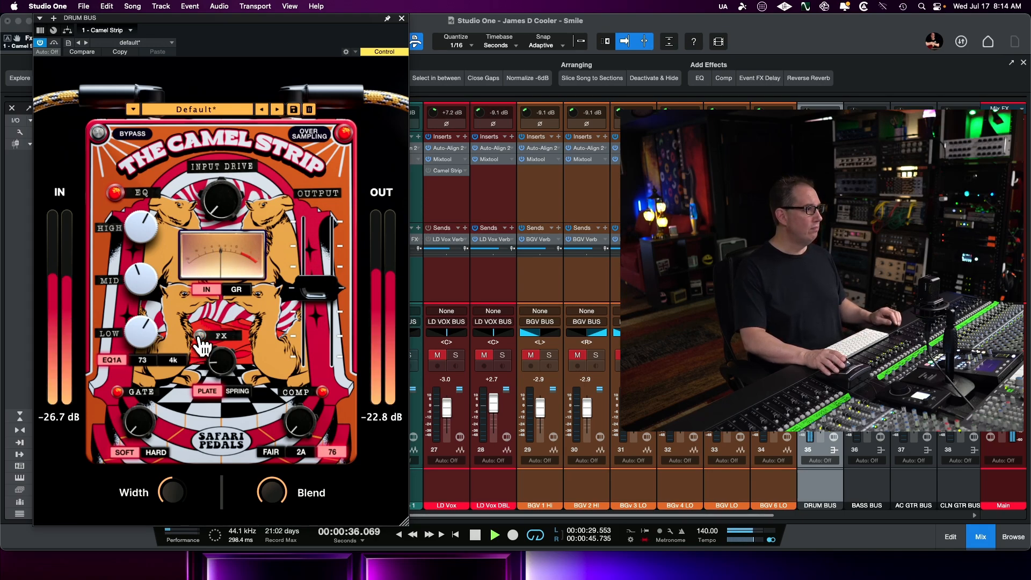
{"action": "left_click", "coordinate": [199, 337]}
{"action": "left_click", "coordinate": [199, 337]}
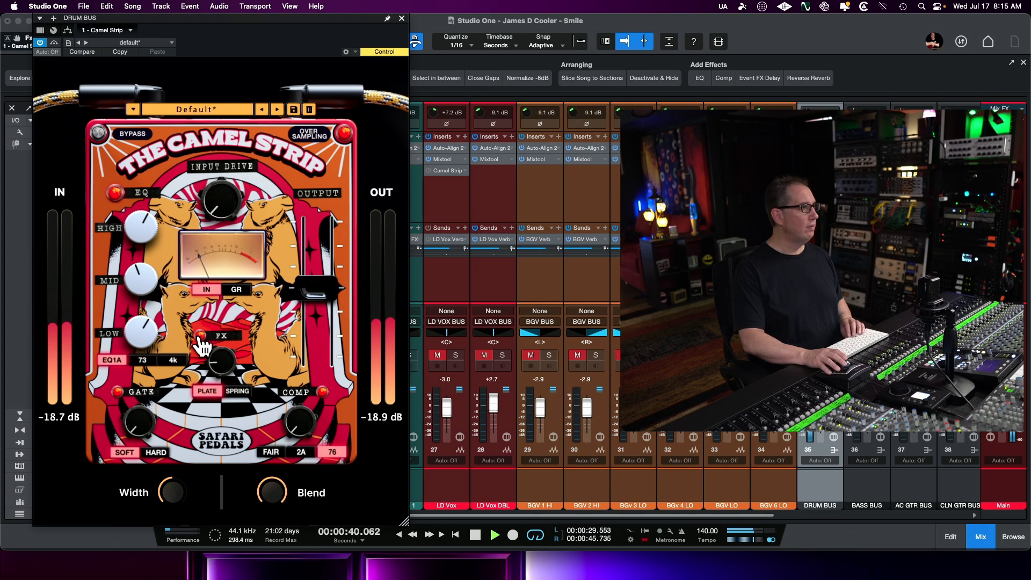
{"action": "mouse_move", "coordinate": [213, 352]}
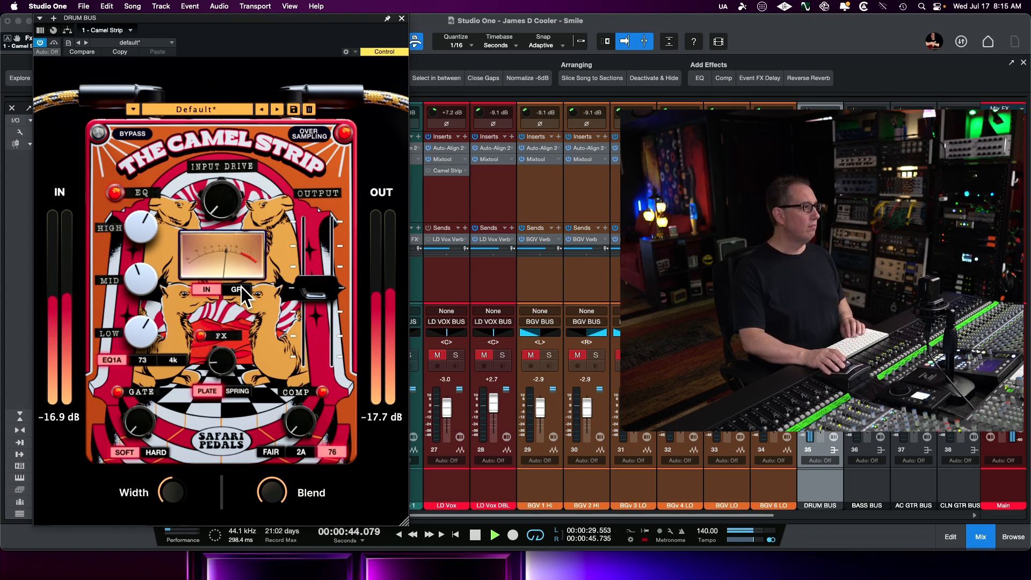
{"action": "key", "text": "space"}
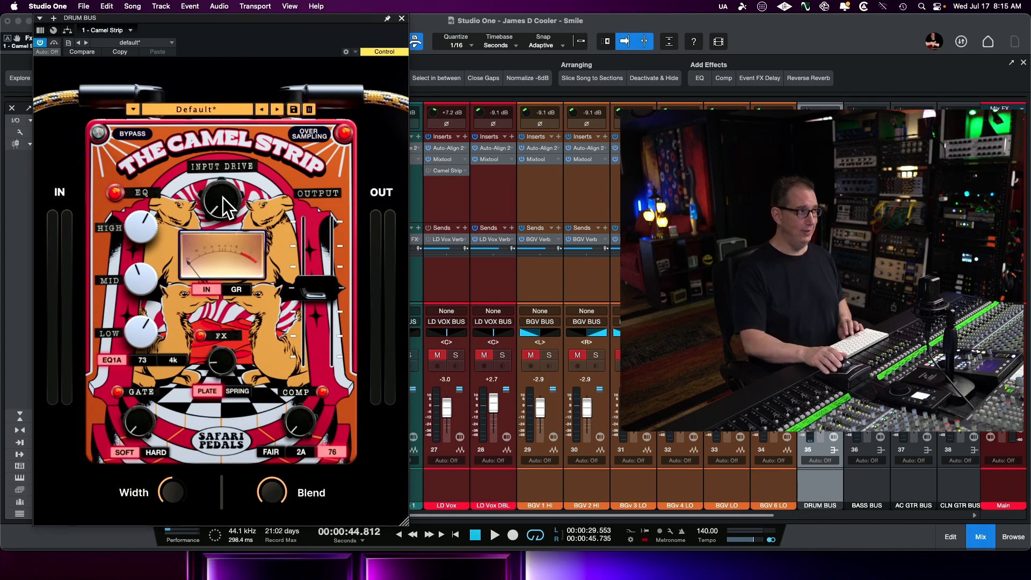
Push the Input Drive to 23.4 dB while the drums play, back it off to a lower setting and stop playback.
{"action": "key", "text": "space"}
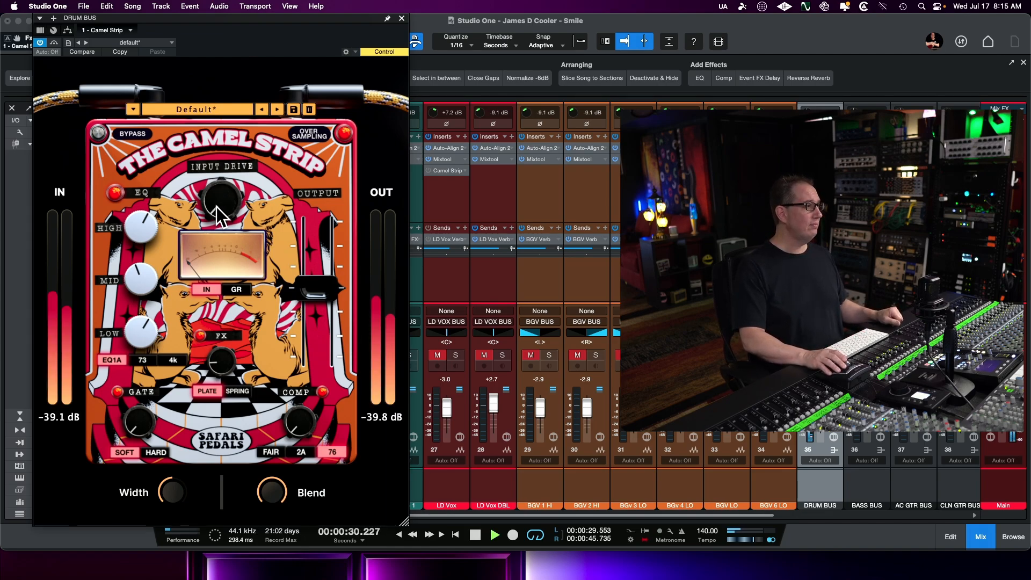
{"action": "left_click_drag", "start_coordinate": [220, 214], "coordinate": [235, 42]}
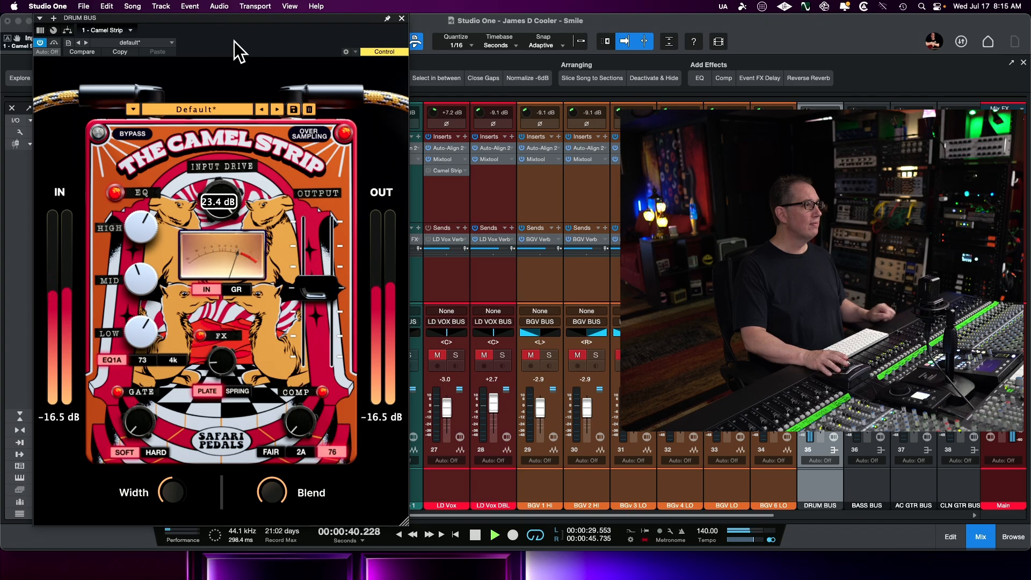
{"action": "left_click_drag", "start_coordinate": [226, 196], "coordinate": [220, 315]}
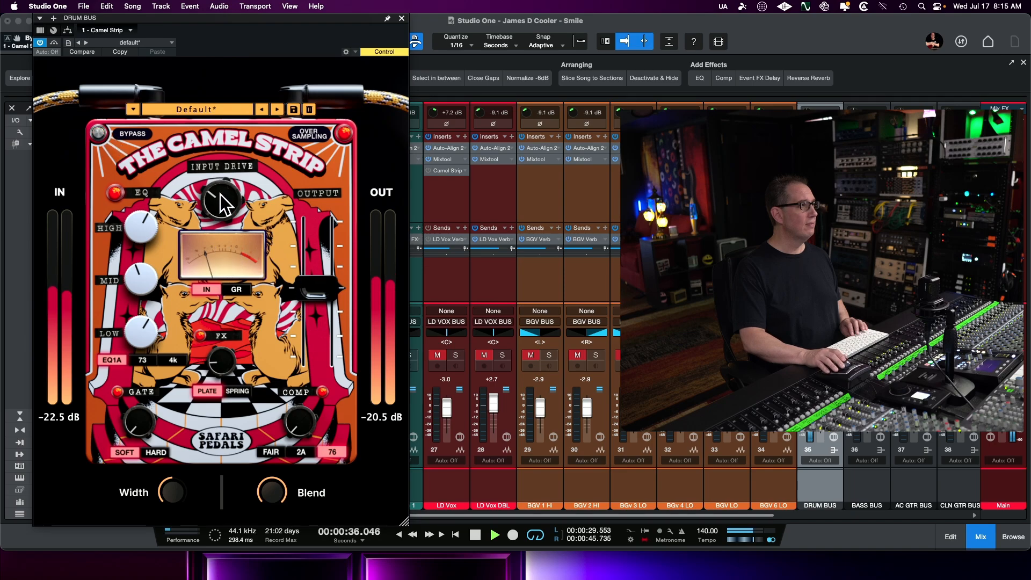
{"action": "left_click_drag", "start_coordinate": [221, 199], "coordinate": [220, 206]}
{"action": "key", "text": "space"}
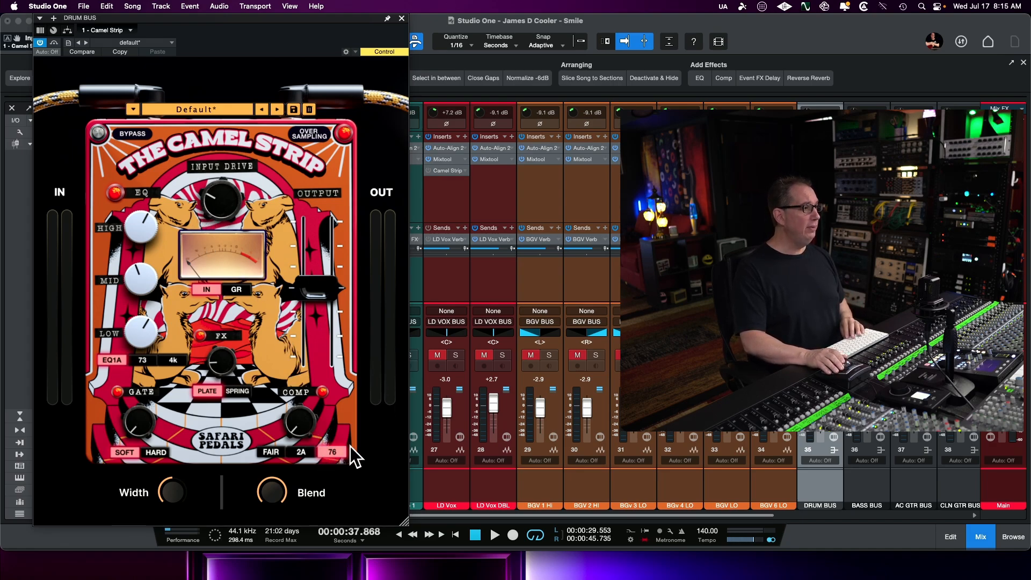
Switch the VU meter to GR, play the drum loop and raise the 76 compressor's amount to 24%.
{"action": "mouse_move", "coordinate": [321, 413]}
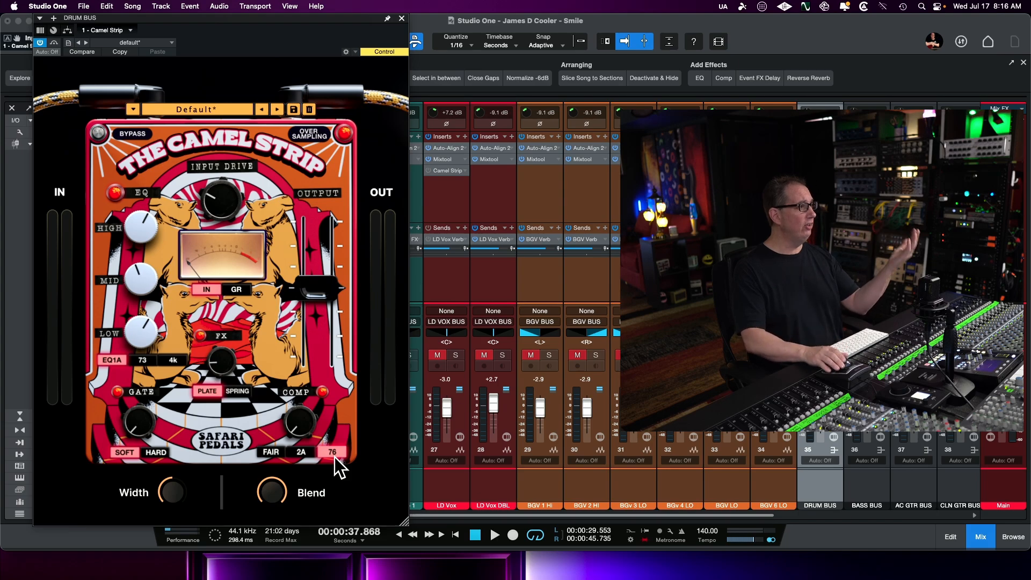
{"action": "left_click", "coordinate": [236, 291]}
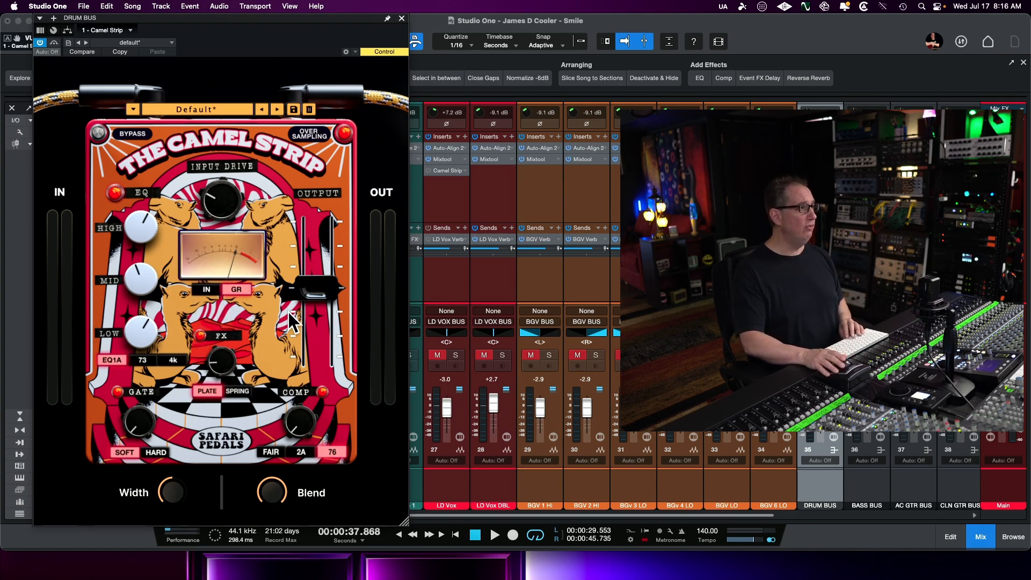
{"action": "mouse_move", "coordinate": [295, 423]}
{"action": "key", "text": "space"}
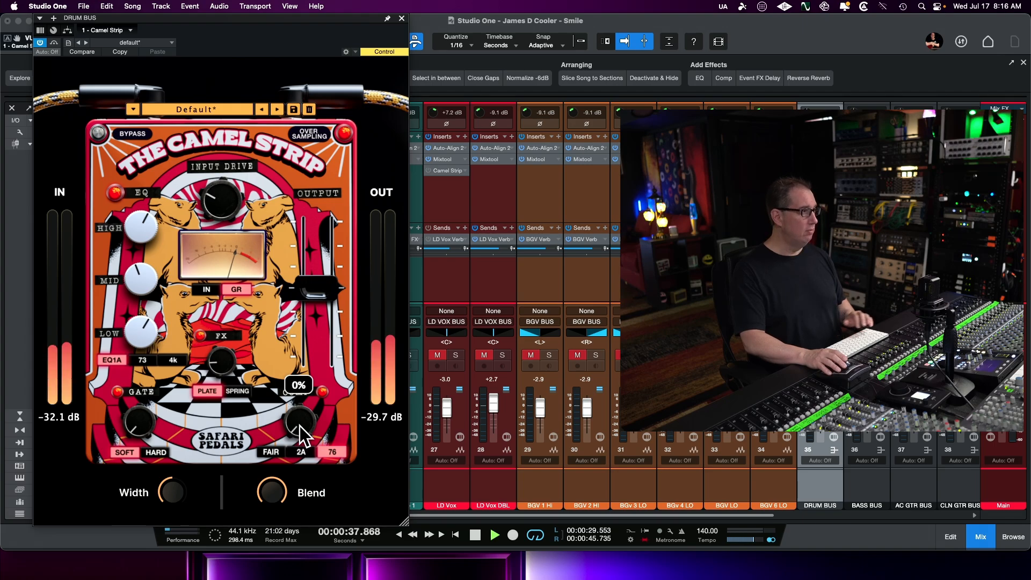
{"action": "left_click_drag", "start_coordinate": [296, 419], "coordinate": [299, 395]}
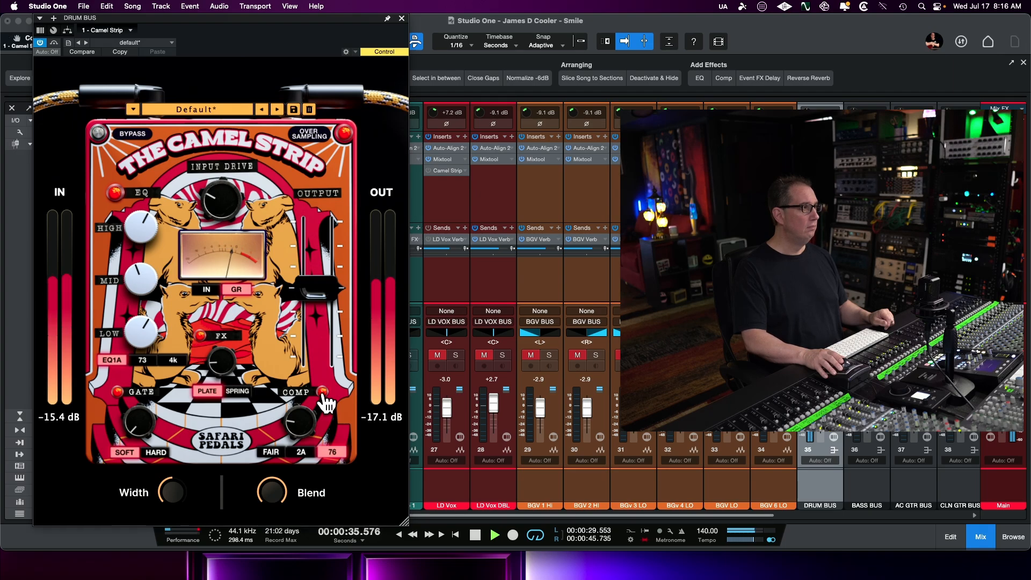
{"action": "mouse_move", "coordinate": [309, 422]}
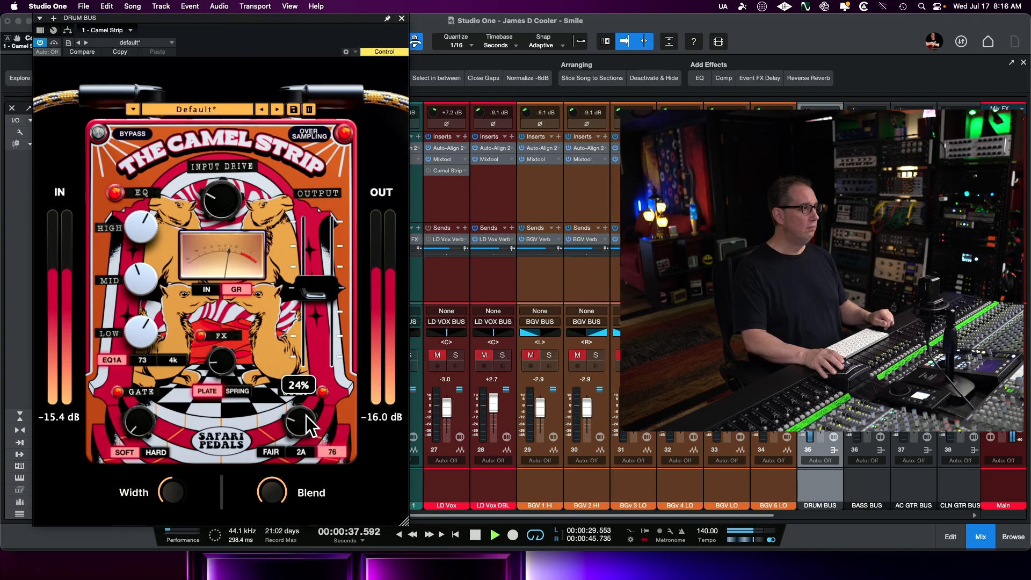
Compare the drums with the compressor off and on, ease the Input Drive back slightly and stop playback.
{"action": "left_click", "coordinate": [322, 392]}
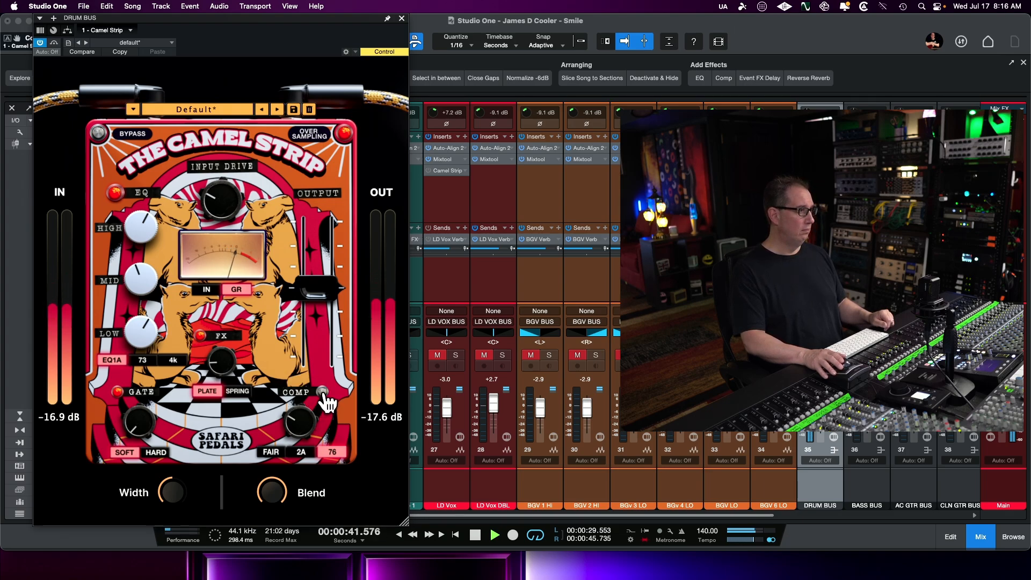
{"action": "left_click", "coordinate": [322, 391]}
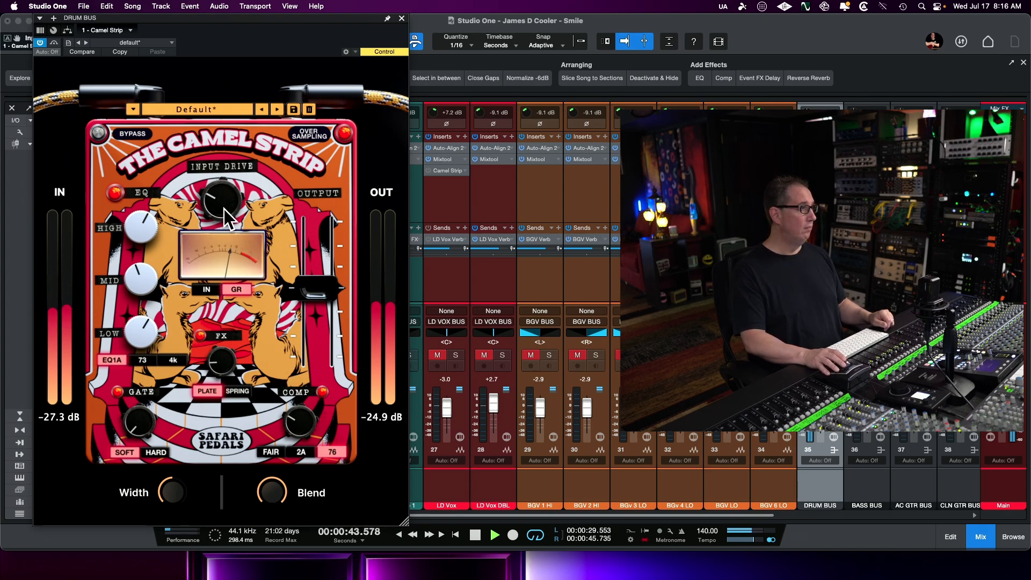
{"action": "left_click_drag", "start_coordinate": [224, 209], "coordinate": [223, 217]}
{"action": "key", "text": "space"}
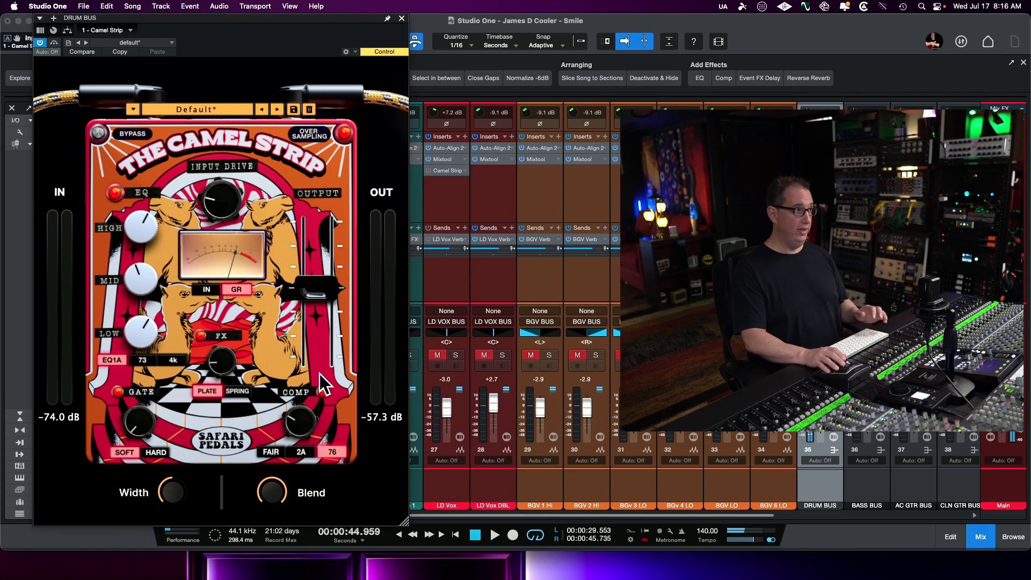
Audition the 2A and FAIR compressor models on the drums, keep FAIR with a trimmed amount, and compare against the bypassed plug-in.
{"action": "mouse_move", "coordinate": [311, 421]}
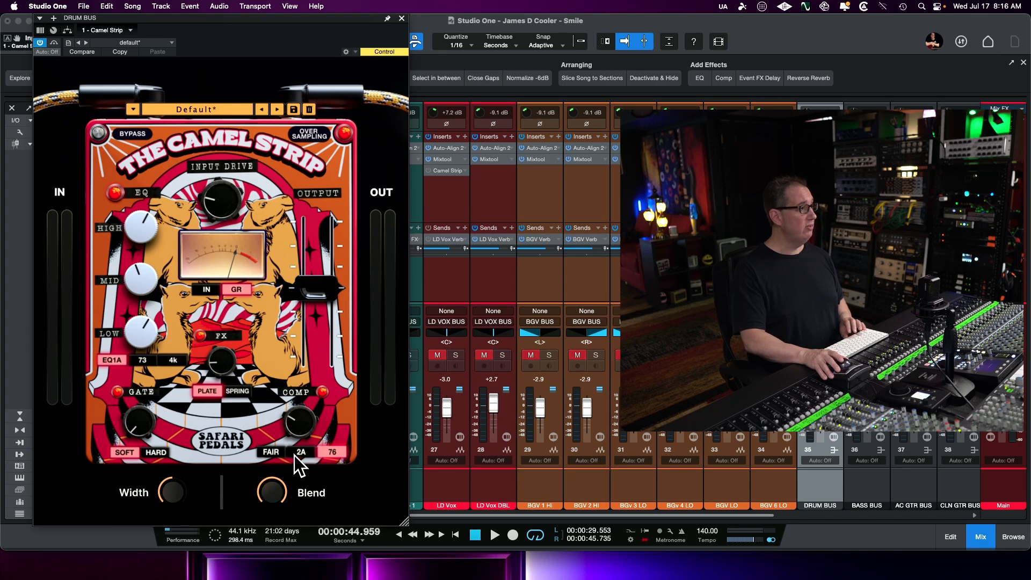
{"action": "key", "text": "space"}
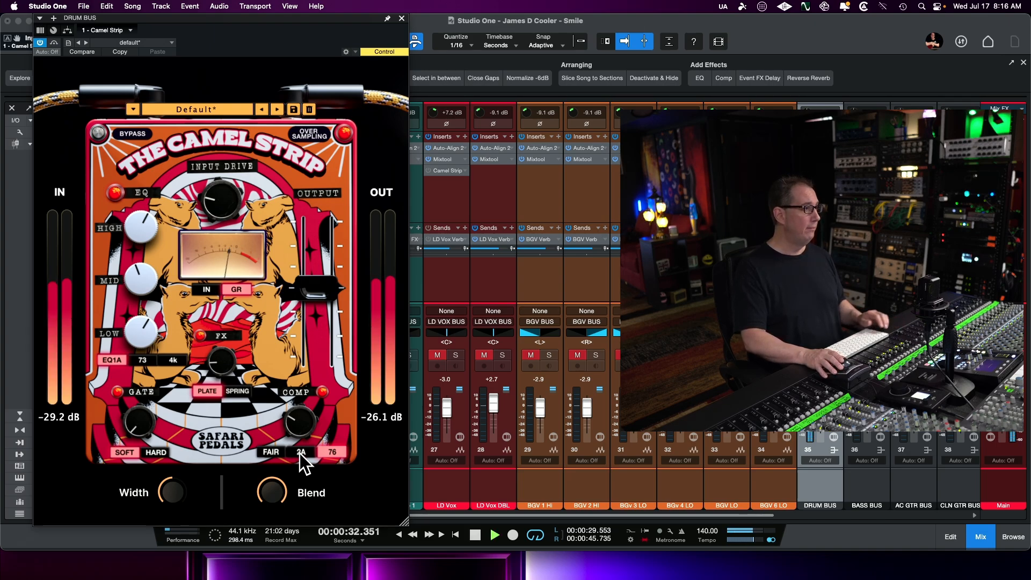
{"action": "left_click", "coordinate": [300, 453]}
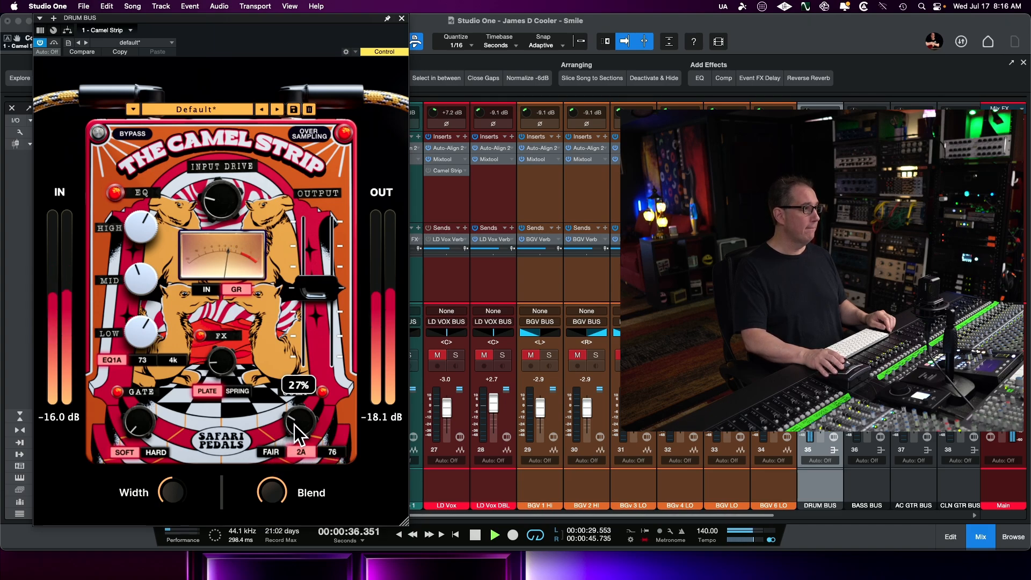
{"action": "left_click", "coordinate": [274, 453]}
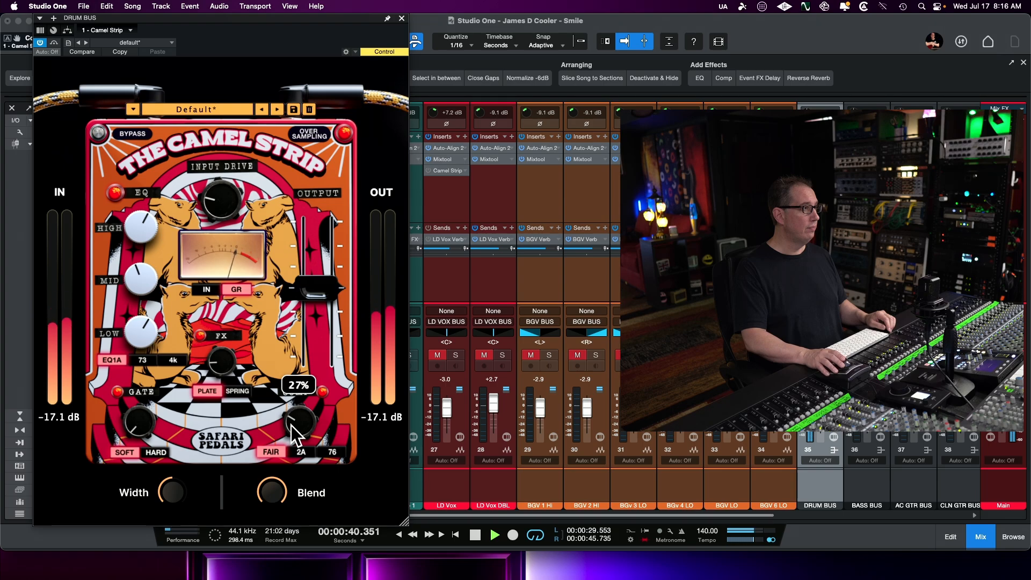
{"action": "left_click_drag", "start_coordinate": [291, 426], "coordinate": [292, 429]}
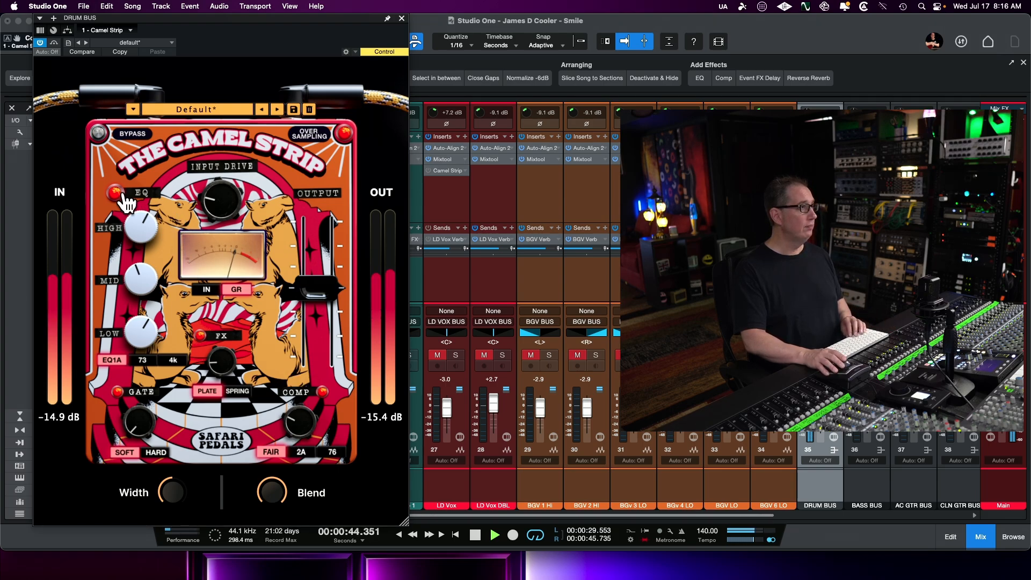
{"action": "left_click", "coordinate": [99, 134]}
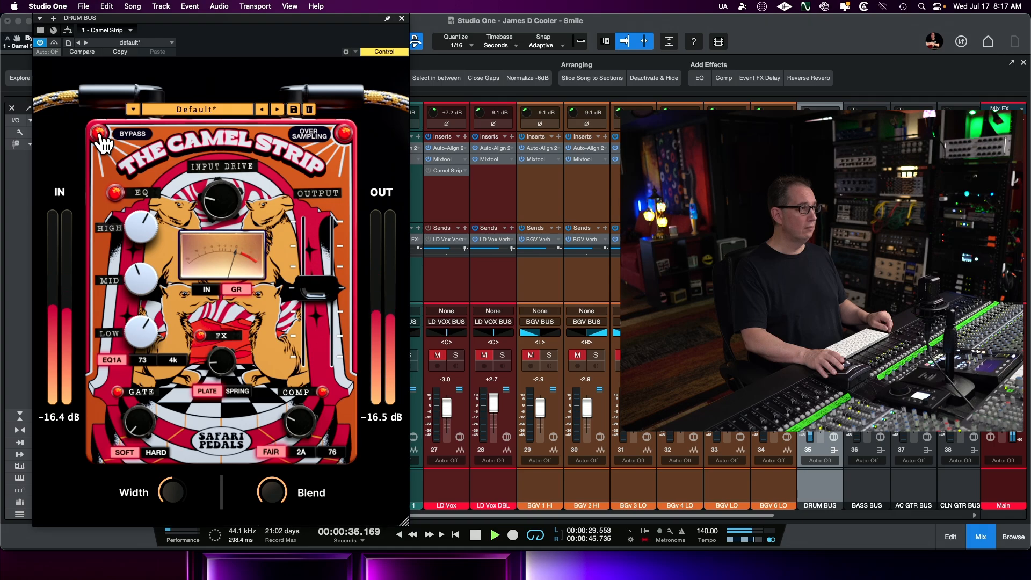
{"action": "left_click", "coordinate": [99, 134]}
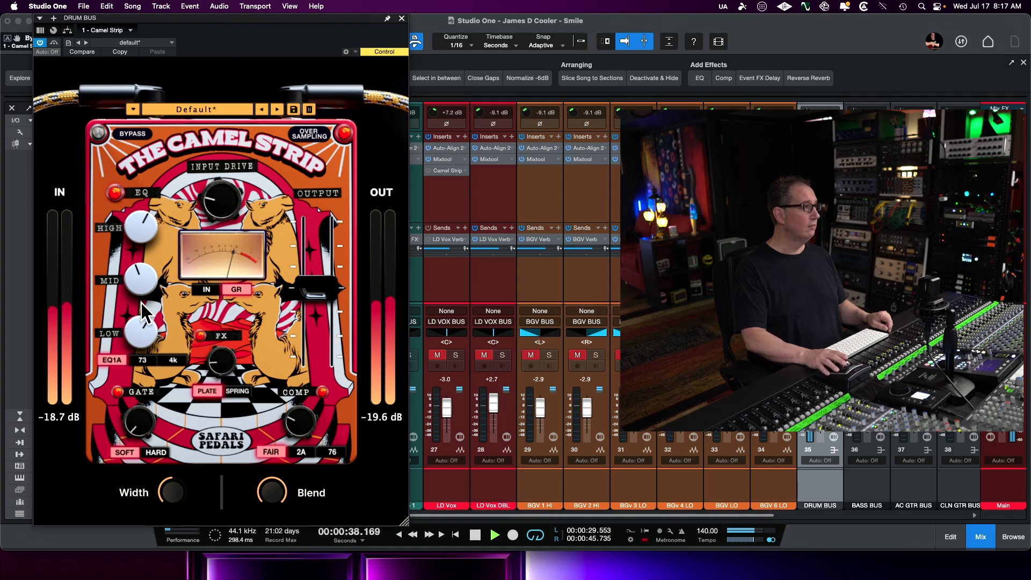
Set the EQ's High band to 1.2 dB, trim the Input Drive, lower the compressor amount to 20% and stop playback.
{"action": "left_click_drag", "start_coordinate": [131, 221], "coordinate": [131, 224]}
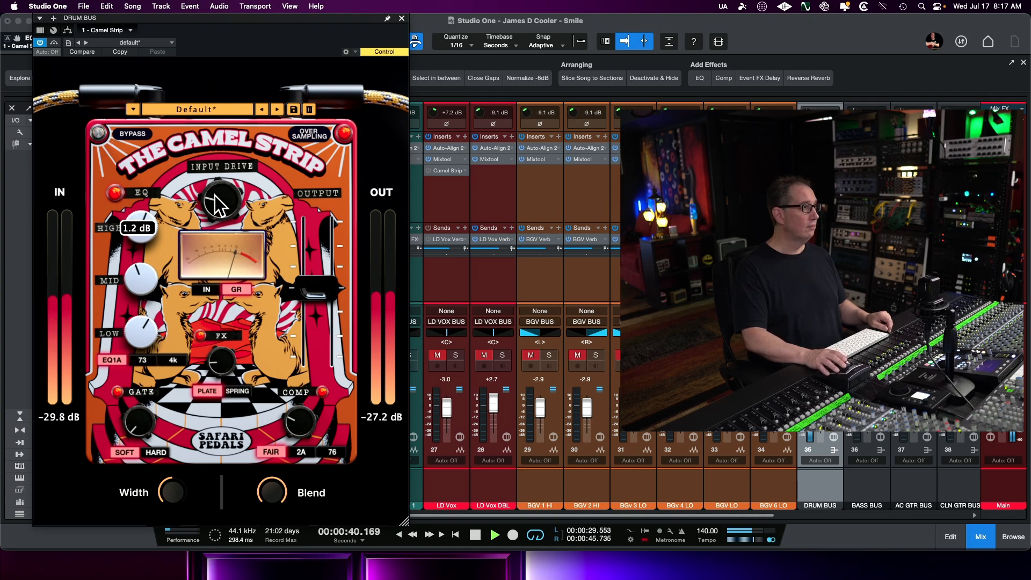
{"action": "left_click_drag", "start_coordinate": [214, 195], "coordinate": [217, 201]}
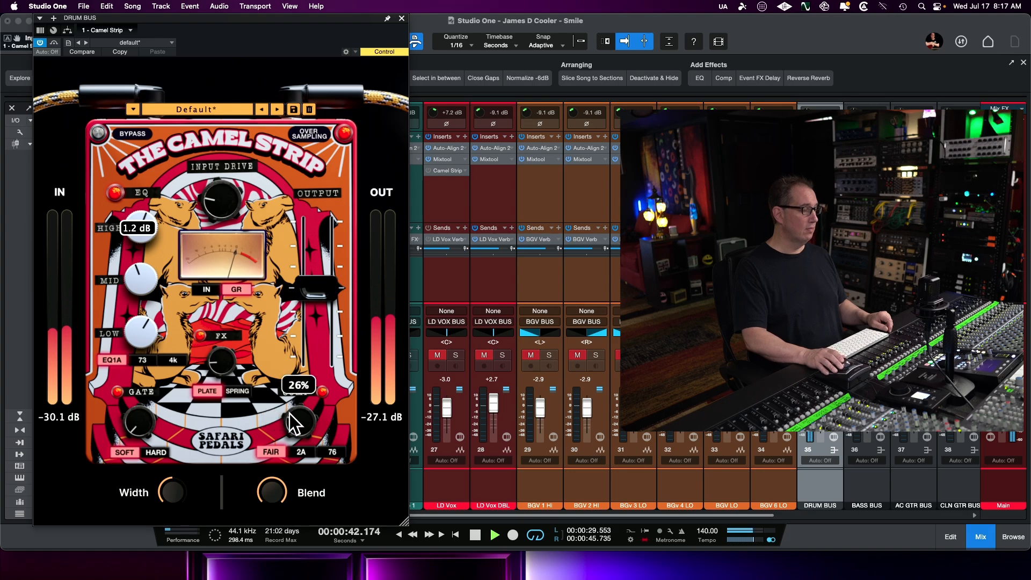
{"action": "left_click_drag", "start_coordinate": [308, 419], "coordinate": [309, 429]}
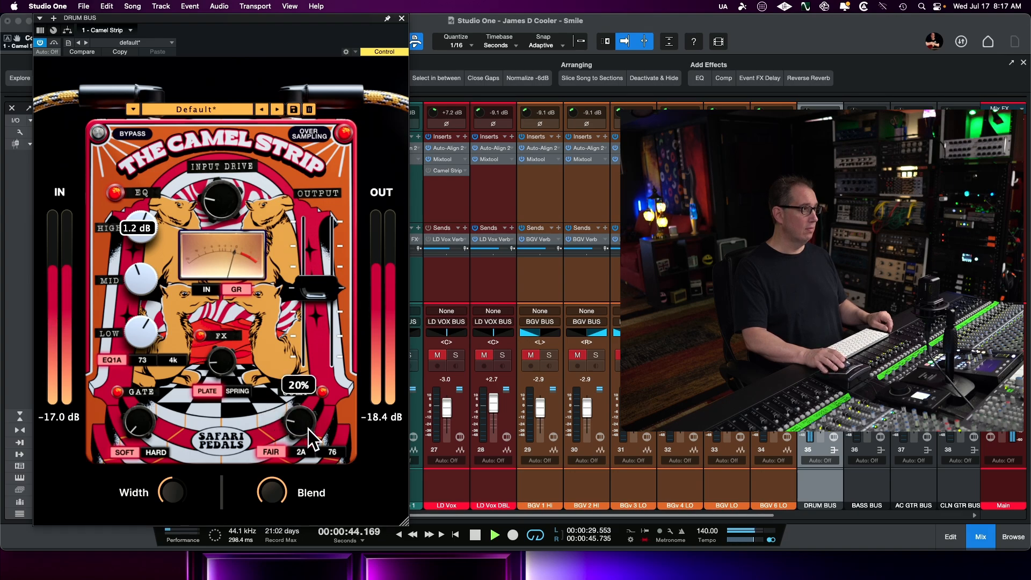
{"action": "key", "text": "space"}
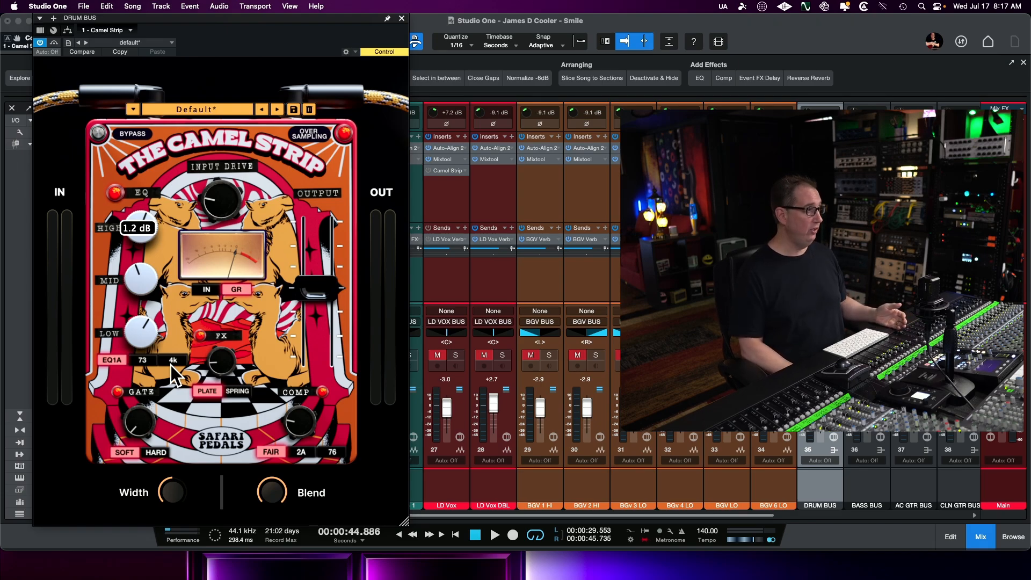
Ease the Input Drive and the FAIR compressor amount back a little further while playback is stopped.
{"action": "left_click", "coordinate": [212, 208]}
{"action": "left_click_drag", "start_coordinate": [212, 210], "coordinate": [213, 212]}
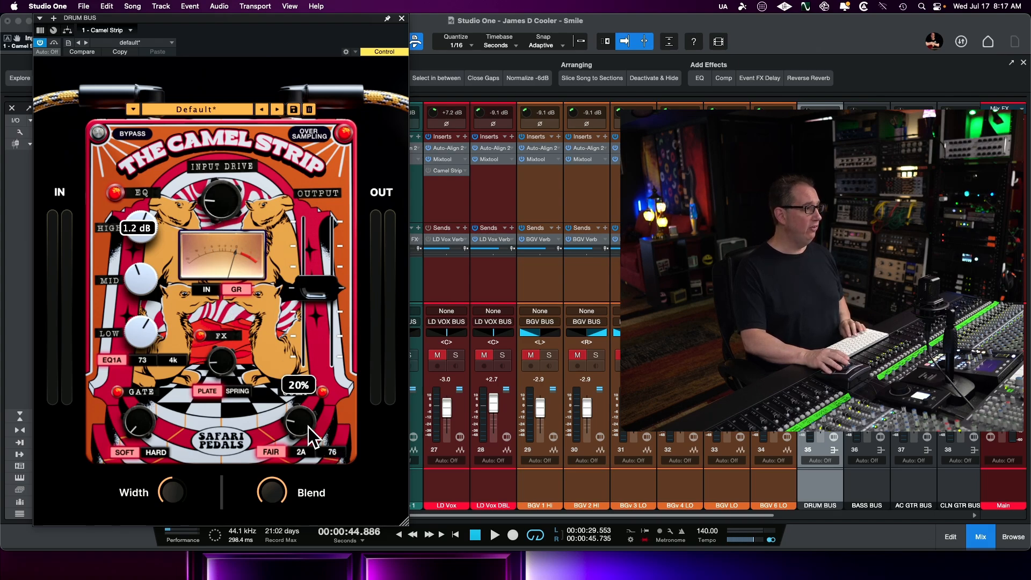
{"action": "left_click_drag", "start_coordinate": [308, 426], "coordinate": [307, 434]}
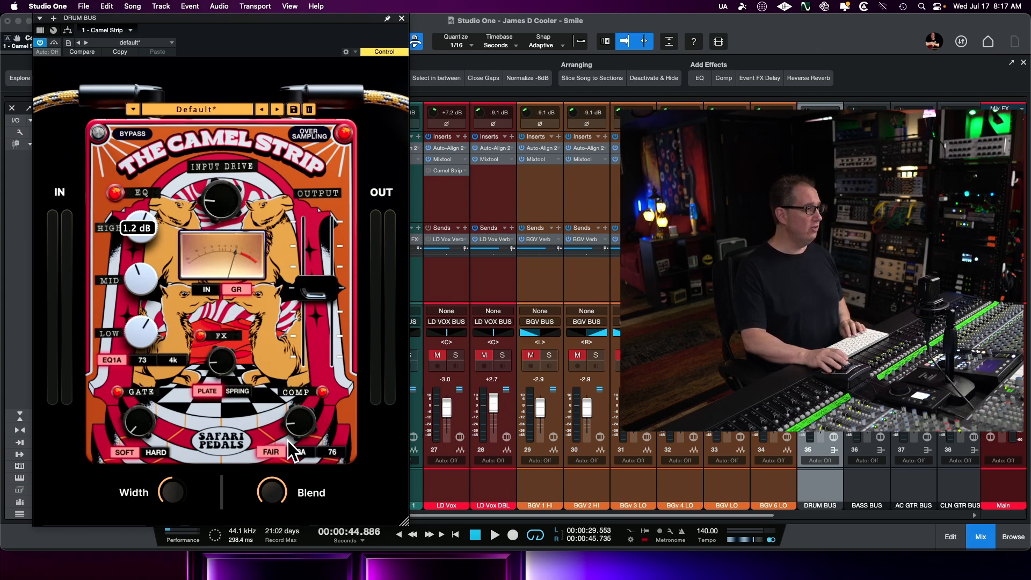
Play the drums, raise the Width to 69% and sweep the Blend down and back up to full.
{"action": "mouse_move", "coordinate": [165, 498]}
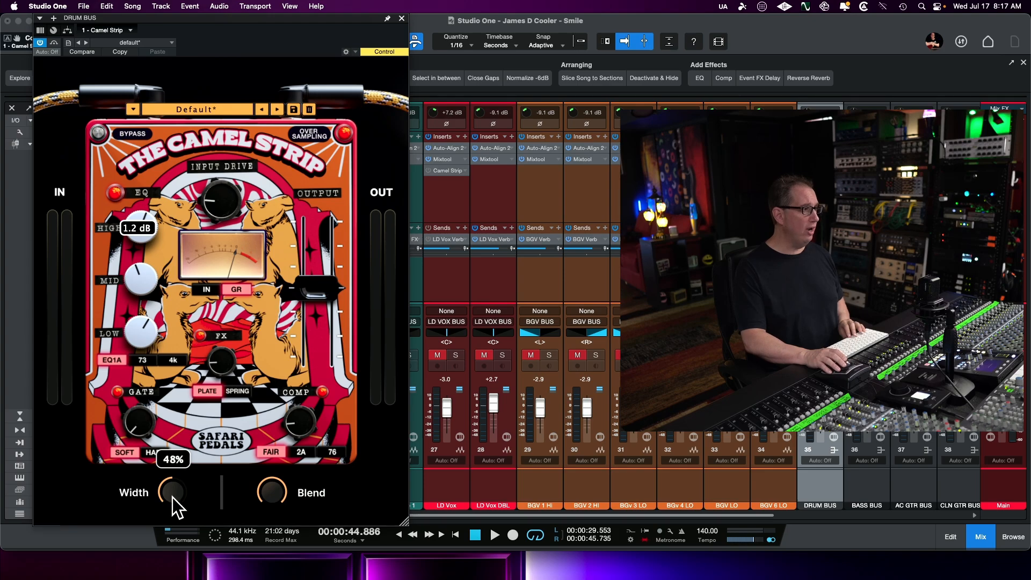
{"action": "key", "text": "space"}
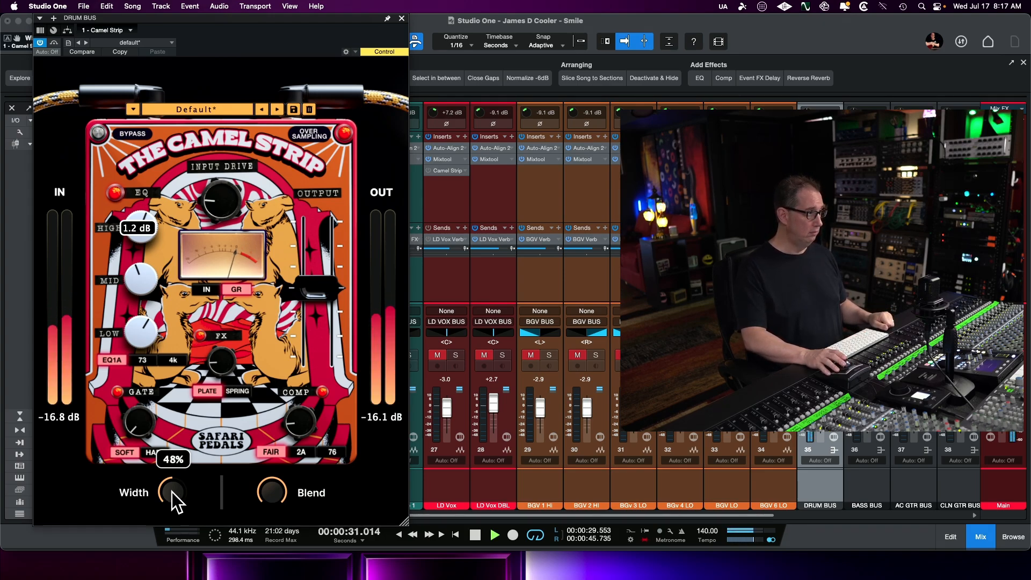
{"action": "left_click_drag", "start_coordinate": [171, 492], "coordinate": [142, 428]}
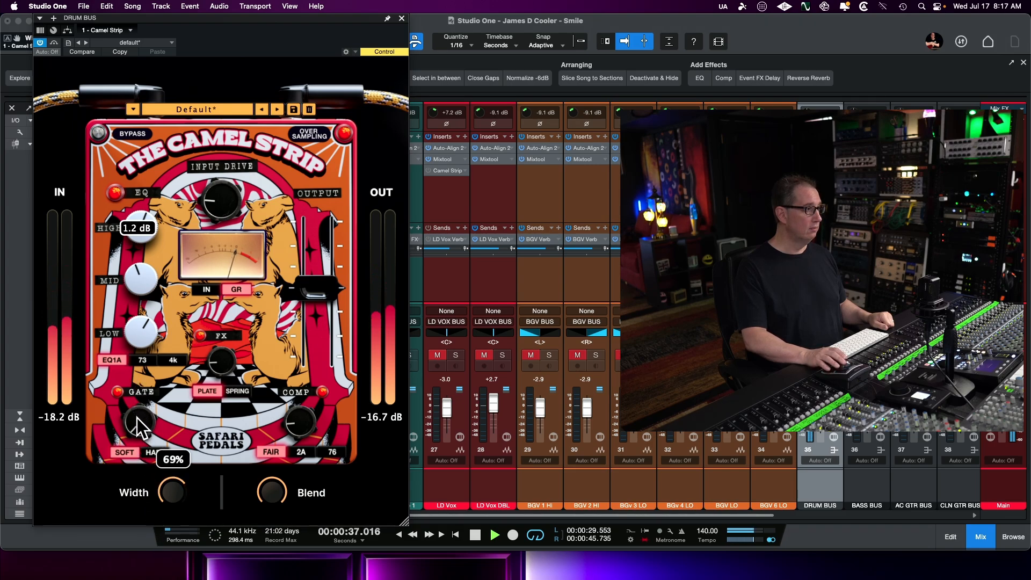
{"action": "left_click_drag", "start_coordinate": [268, 483], "coordinate": [268, 577]}
{"action": "left_click_drag", "start_coordinate": [274, 487], "coordinate": [395, 488]}
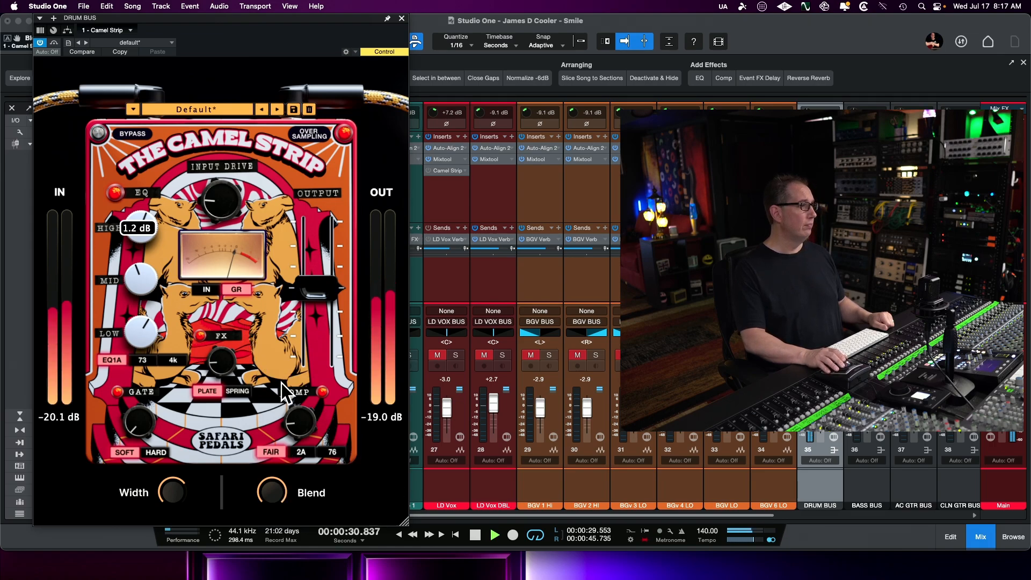
Fine-tune the compressor amount, compare the drum bus with the plug-in bypassed and active, and stop playback.
{"action": "left_click_drag", "start_coordinate": [293, 409], "coordinate": [297, 409]}
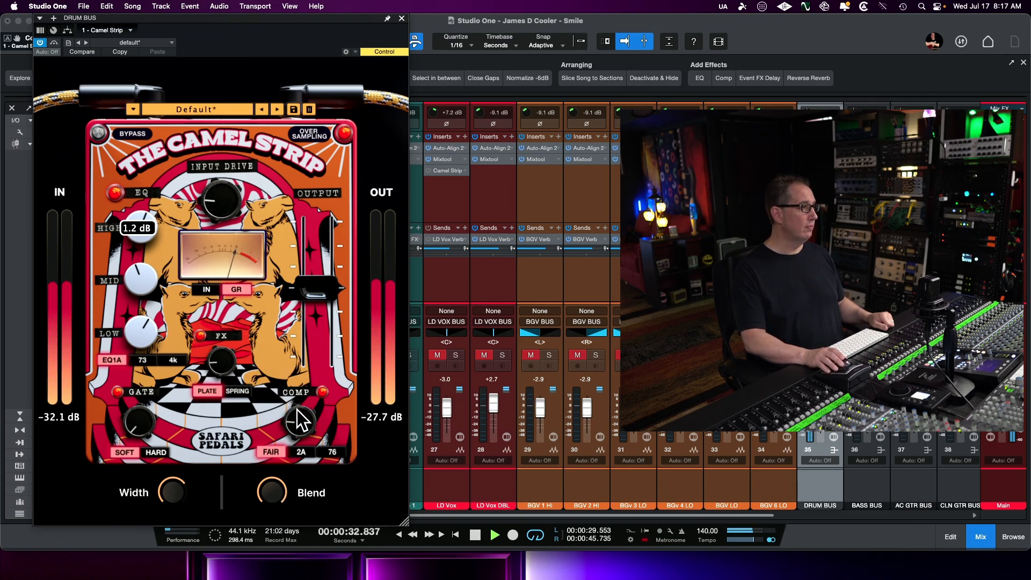
{"action": "left_click", "coordinate": [98, 133]}
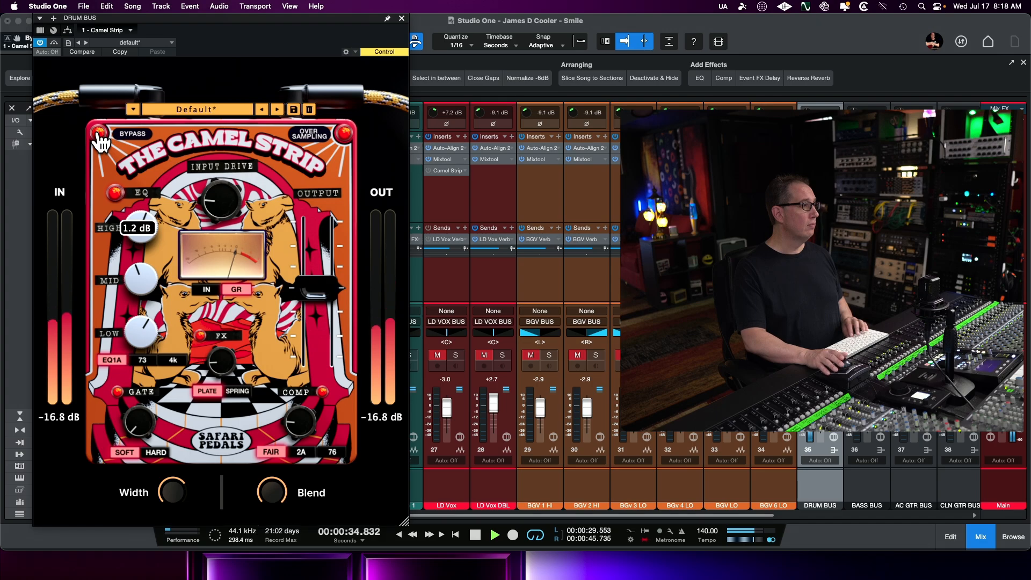
{"action": "left_click", "coordinate": [98, 135]}
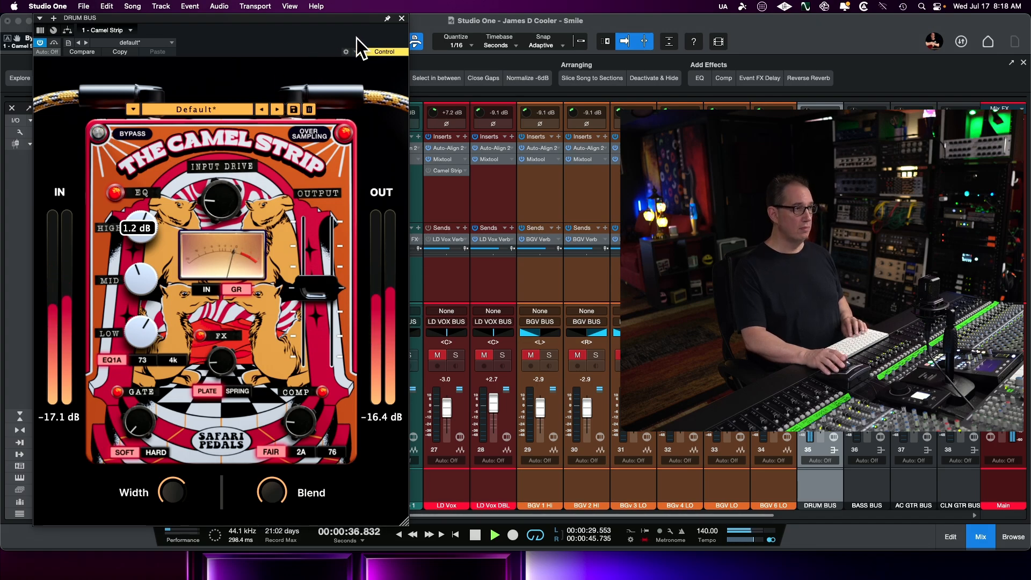
{"action": "key", "text": "space"}
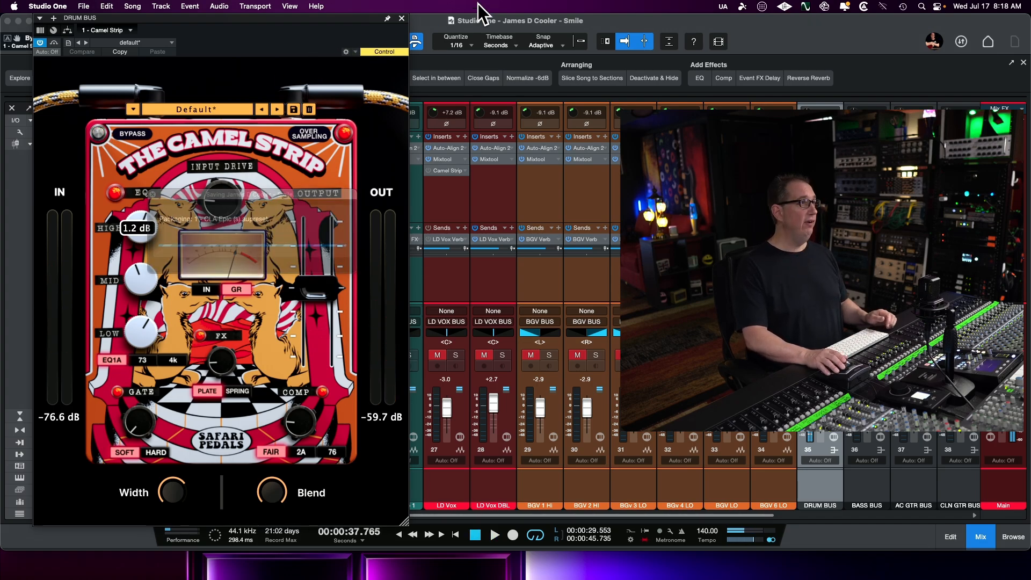
Close the drum bus plug-in, then open and activate the Camel Strip on the BASS BUS.
{"action": "left_click", "coordinate": [401, 20]}
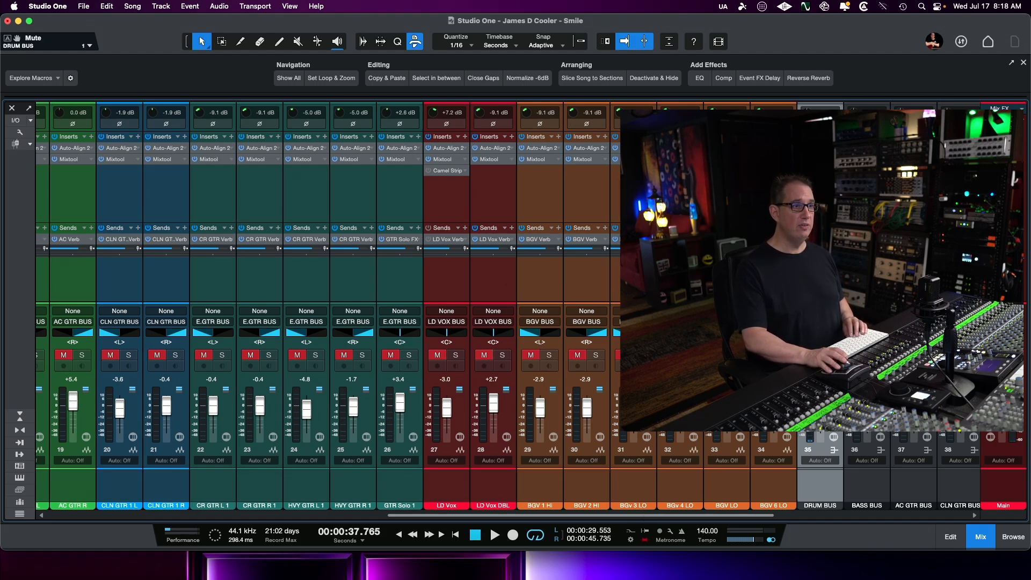
{"action": "double_click", "coordinate": [867, 148]}
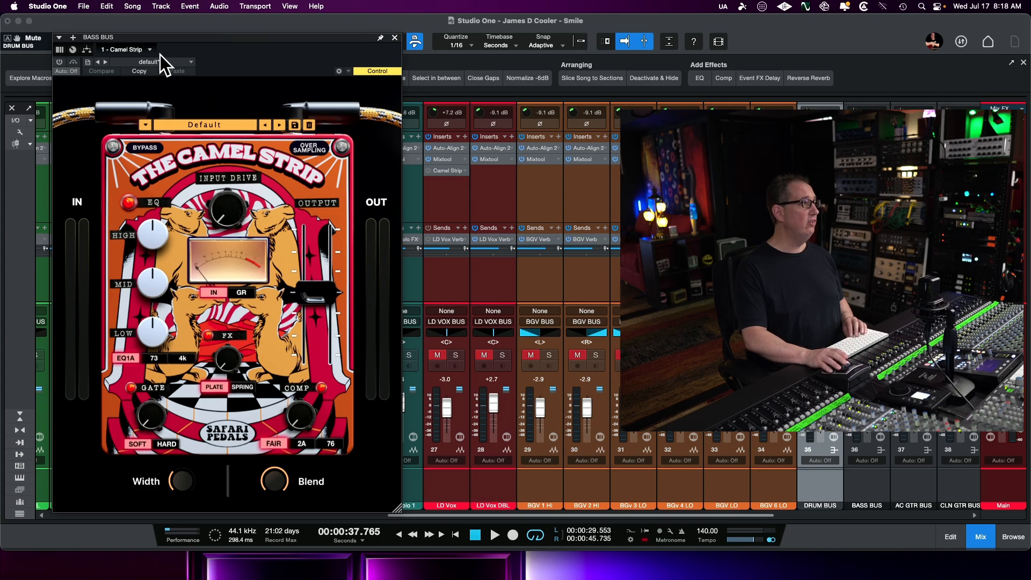
{"action": "left_click", "coordinate": [60, 62]}
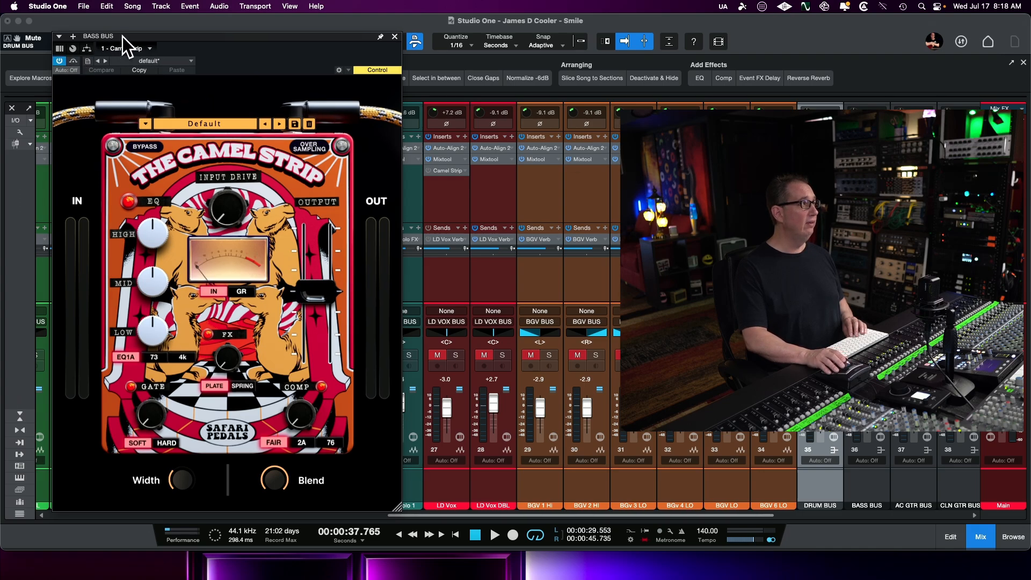
{"action": "left_click_drag", "start_coordinate": [123, 36], "coordinate": [120, 39]}
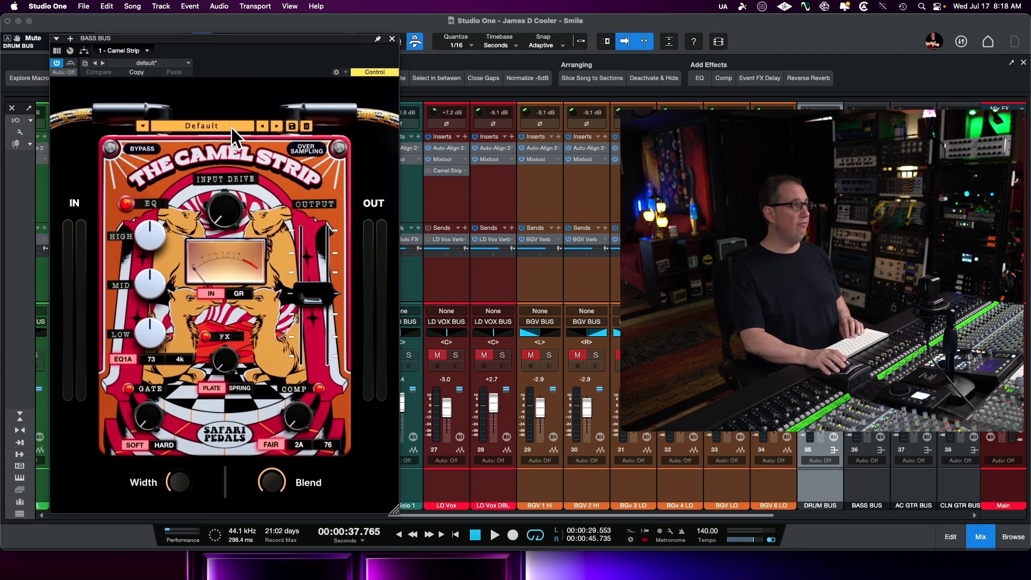
Play the bass, load the PUT THIS ON BASS preset, nudge its compressor amount and set the meter to GR.
{"action": "key", "text": "space"}
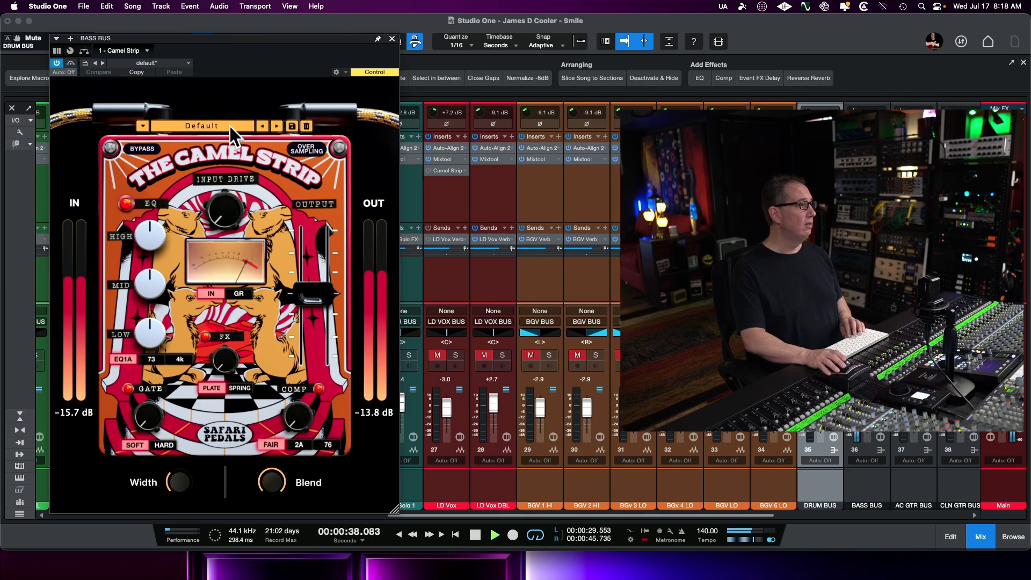
{"action": "left_click", "coordinate": [230, 126]}
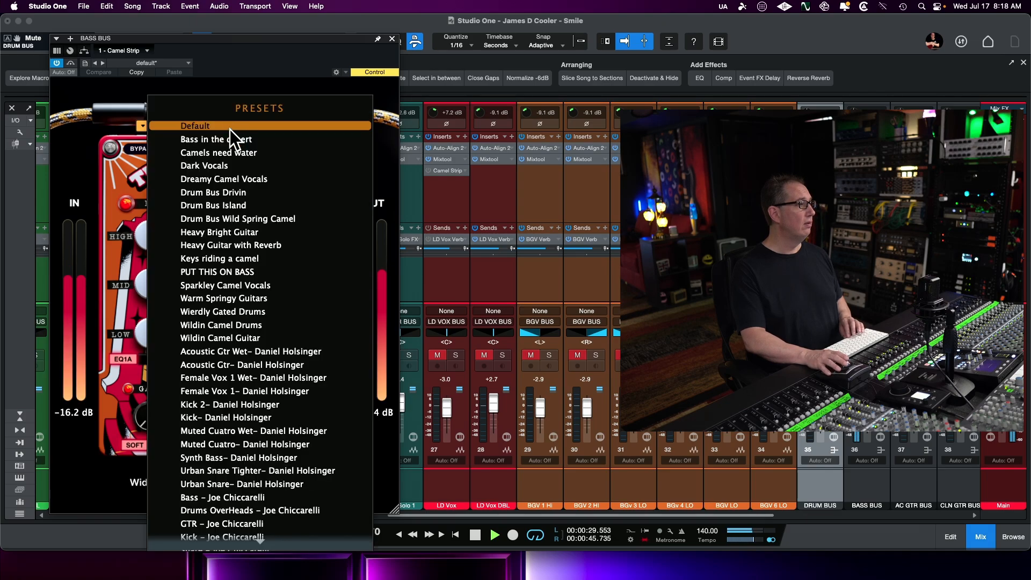
{"action": "left_click", "coordinate": [239, 272]}
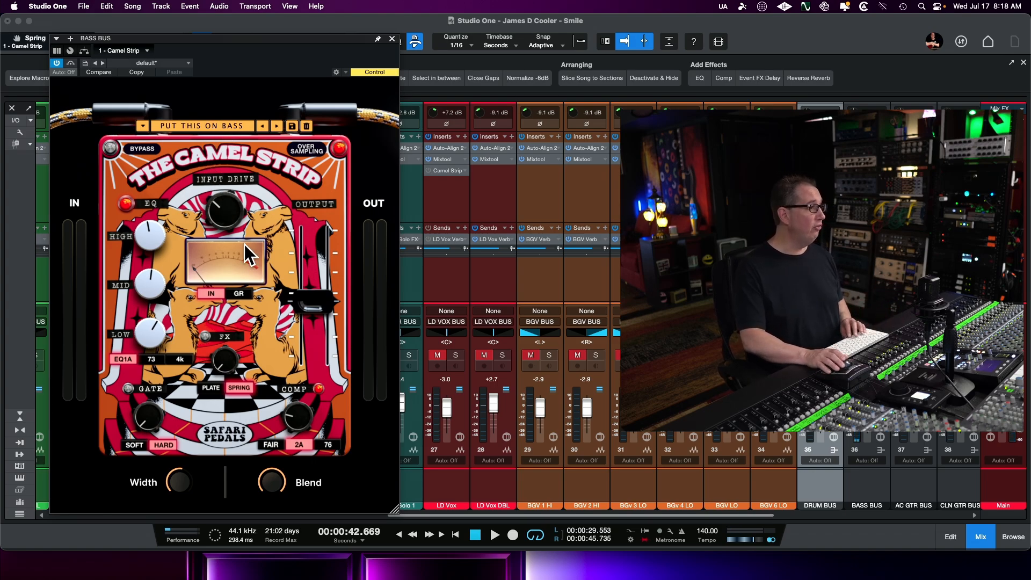
{"action": "left_click_drag", "start_coordinate": [302, 419], "coordinate": [294, 424]}
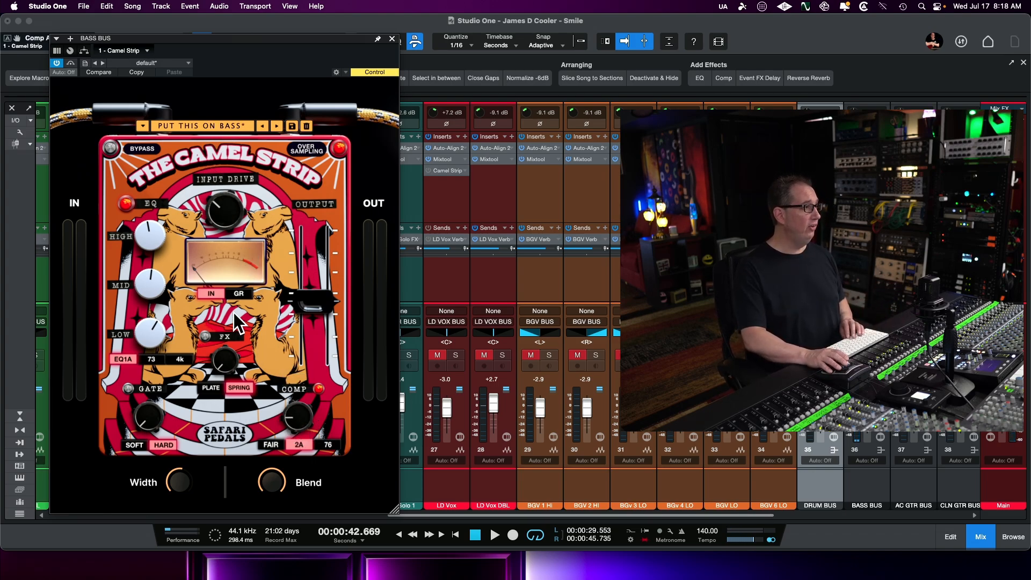
{"action": "left_click", "coordinate": [238, 294]}
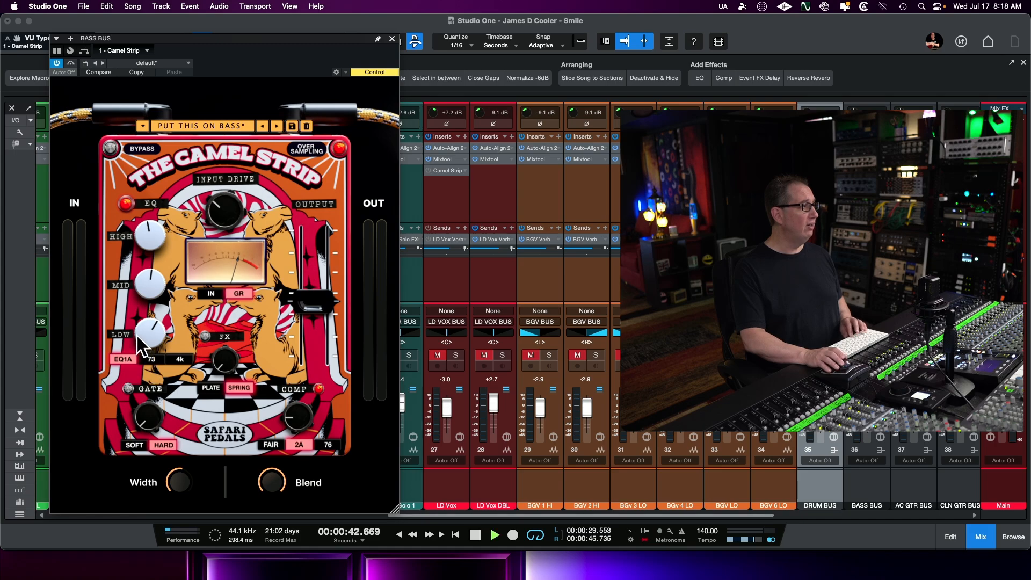
Restart playback, touch up the BASS BUS fader and compare the bass with the plug-in bypassed and active.
{"action": "key", "text": "space"}
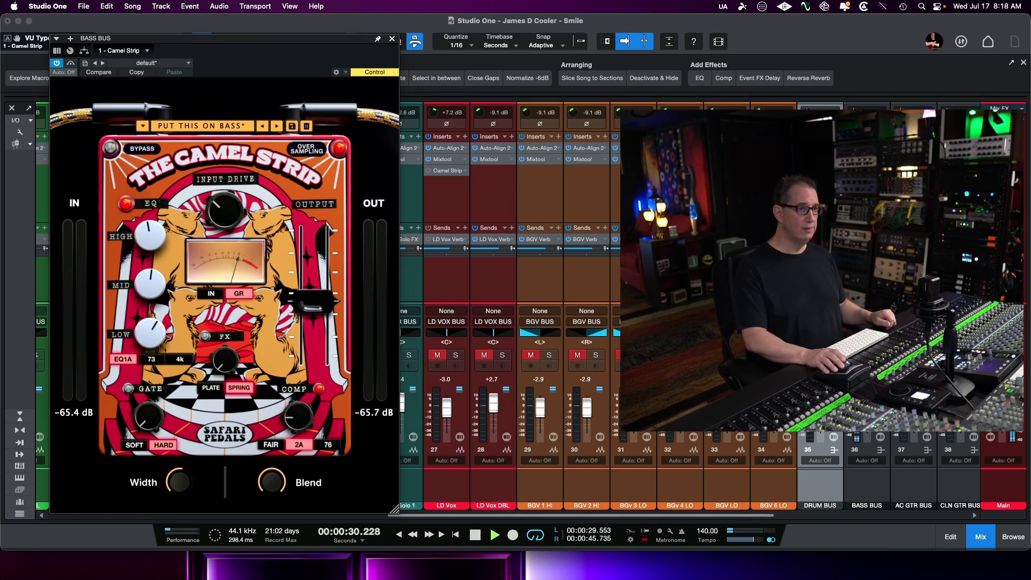
{"action": "left_click", "coordinate": [867, 408]}
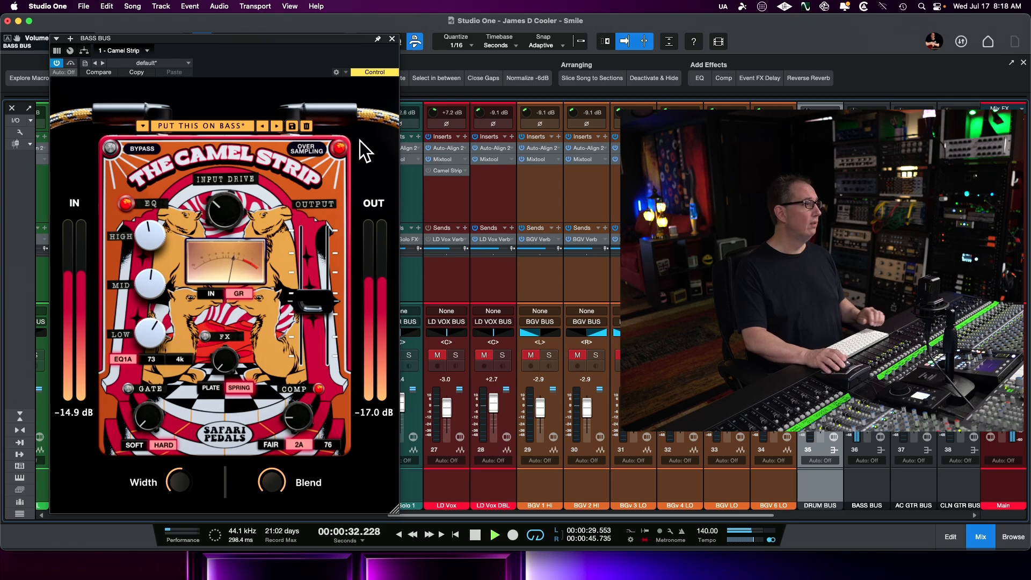
{"action": "left_click", "coordinate": [111, 151]}
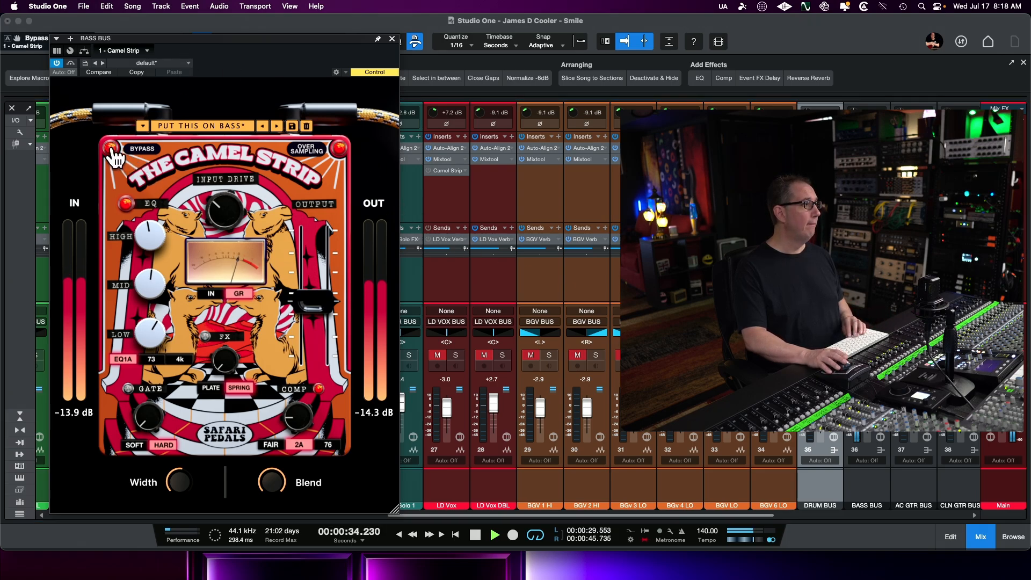
{"action": "left_click", "coordinate": [112, 151]}
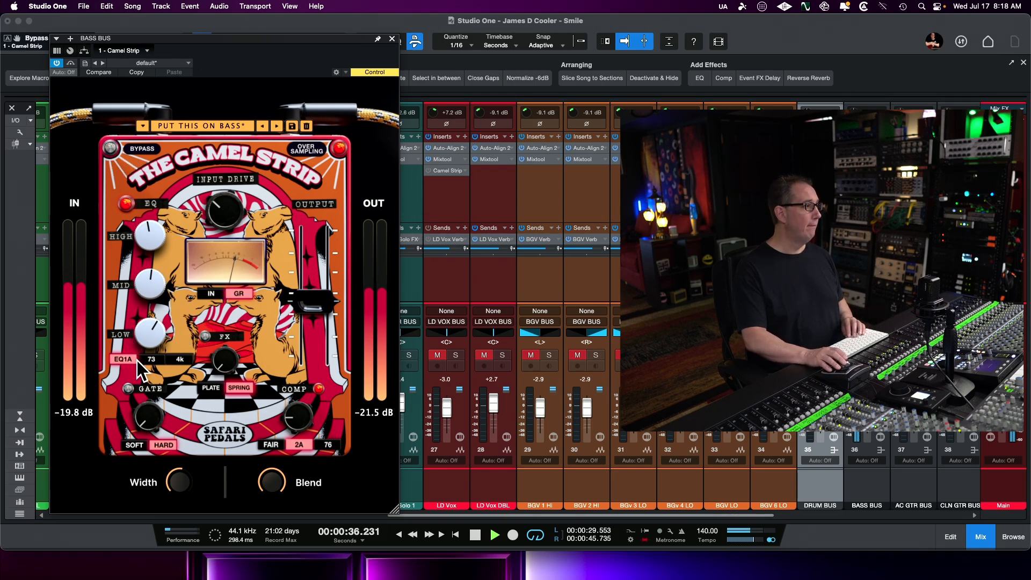
Audition the 73 EQ and settle on 4k, try the FAIR compressor, and return to 2A with its amount fine-tuned.
{"action": "left_click", "coordinate": [151, 359]}
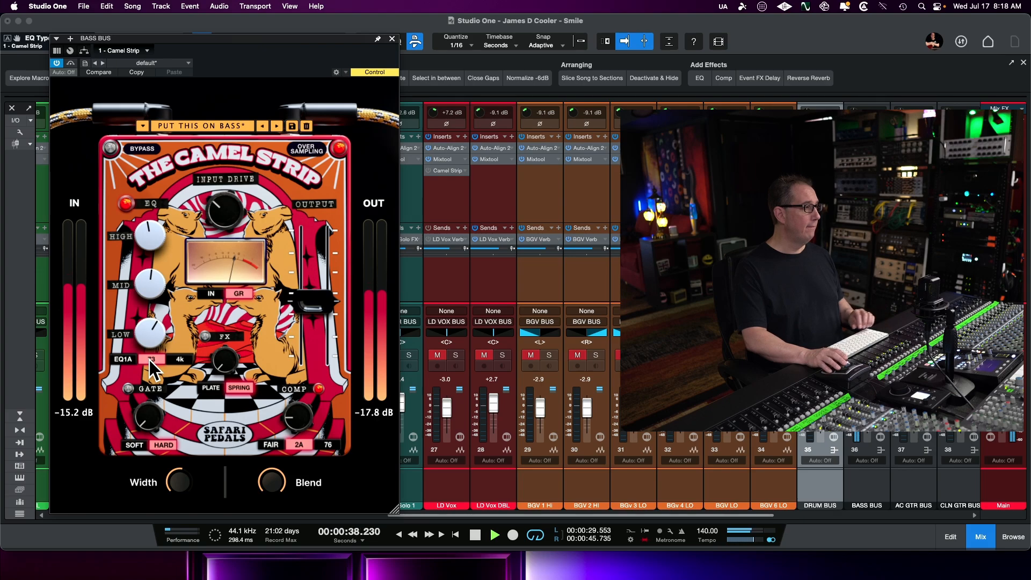
{"action": "left_click", "coordinate": [179, 359]}
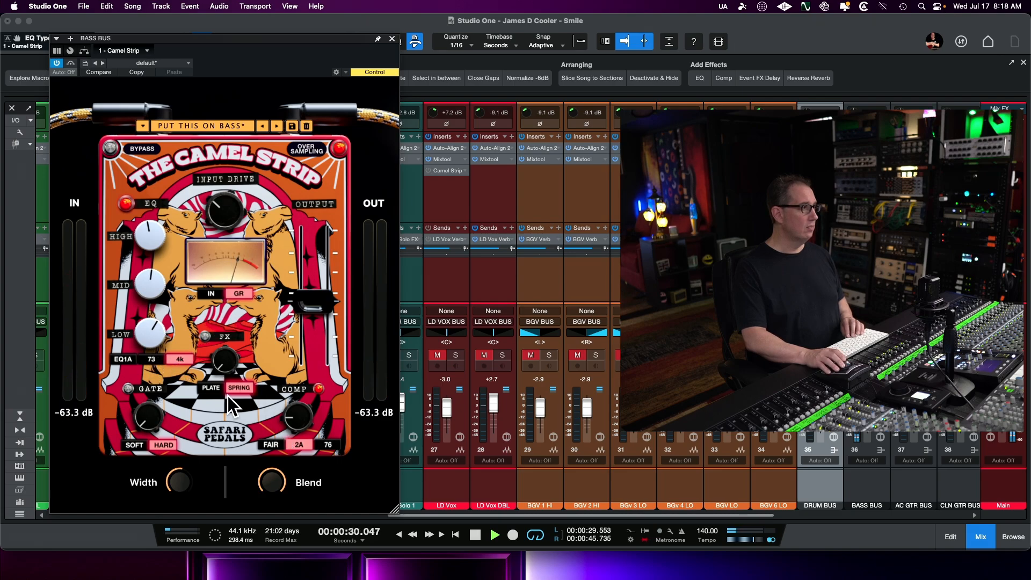
{"action": "left_click", "coordinate": [276, 444]}
{"action": "mouse_move", "coordinate": [284, 424]}
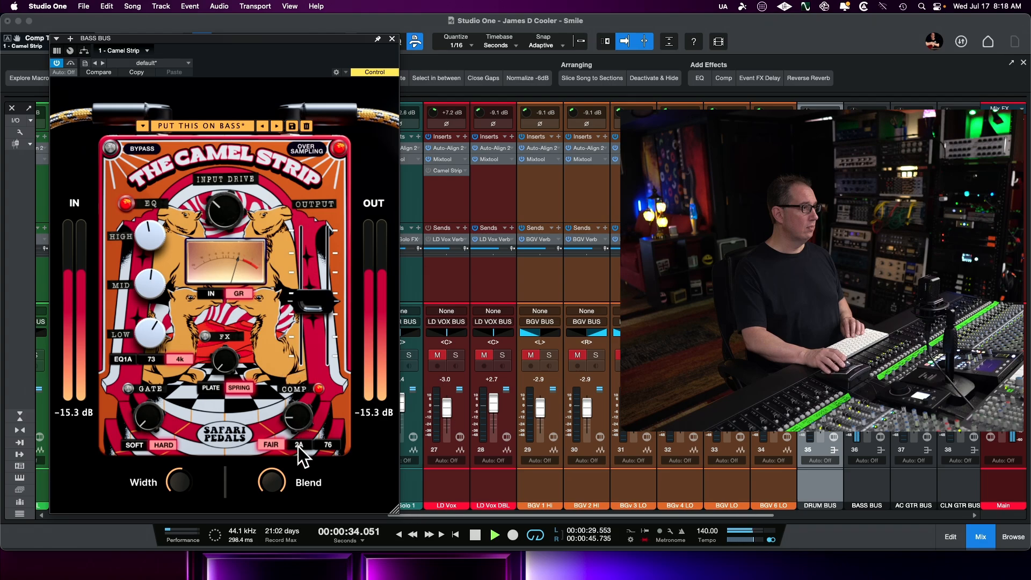
{"action": "left_click", "coordinate": [297, 443]}
{"action": "left_click_drag", "start_coordinate": [298, 428], "coordinate": [297, 400]}
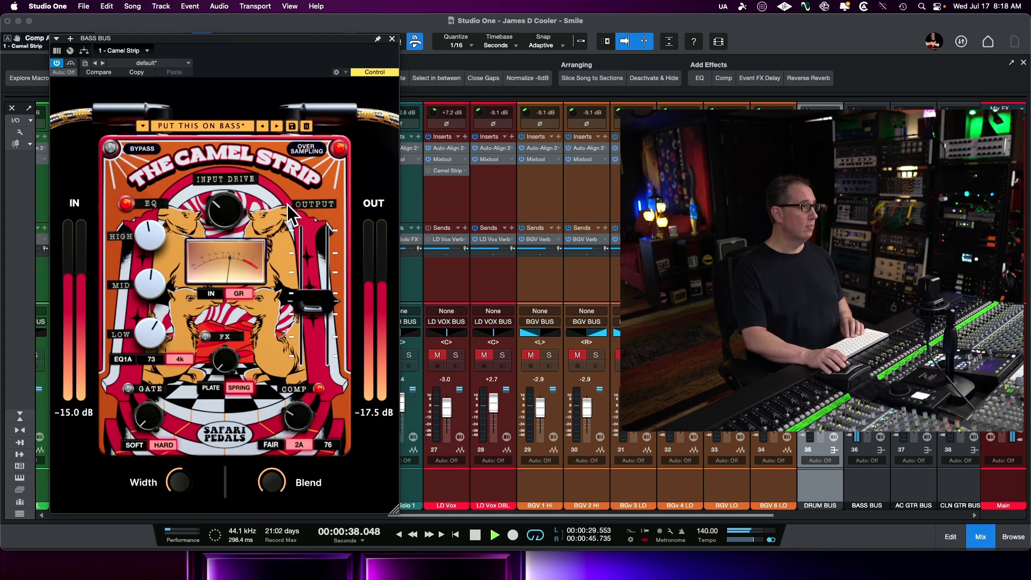
Compare the bass bypassed and active, raise the Input Drive to about 12.6 dB and stop playback.
{"action": "left_click", "coordinate": [110, 149]}
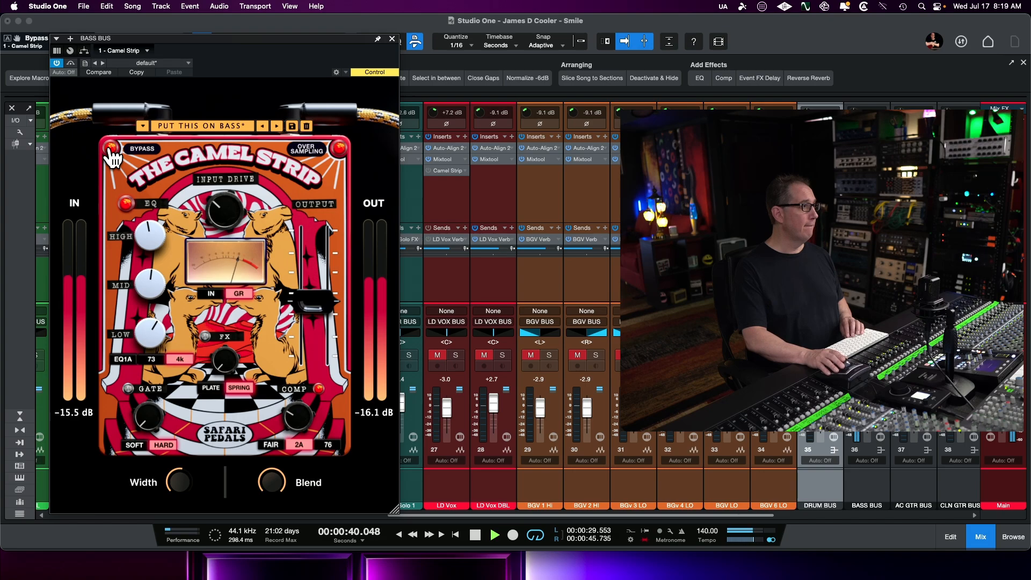
{"action": "left_click", "coordinate": [110, 149]}
{"action": "mouse_move", "coordinate": [210, 182]}
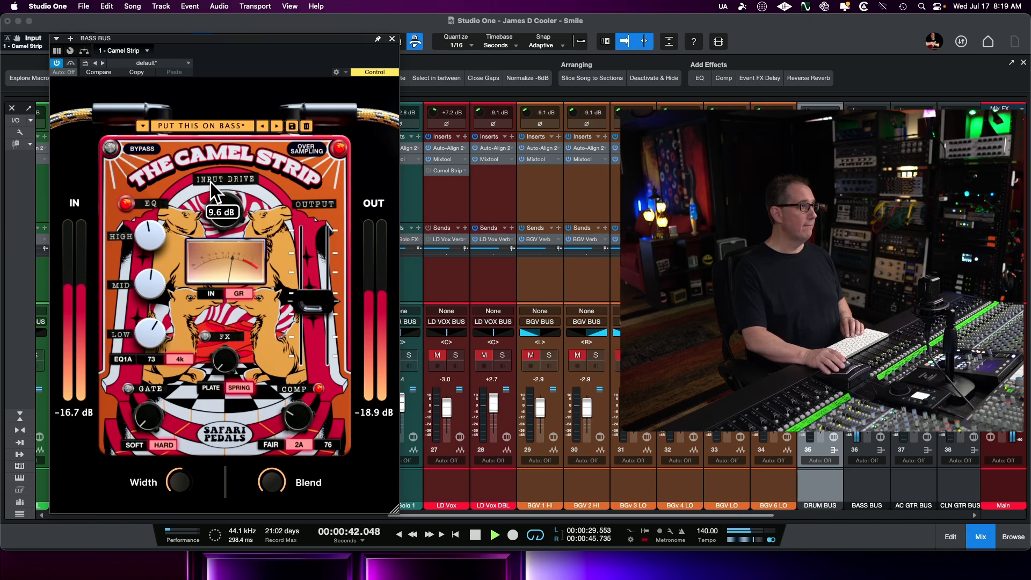
{"action": "left_click_drag", "start_coordinate": [211, 183], "coordinate": [197, 148]}
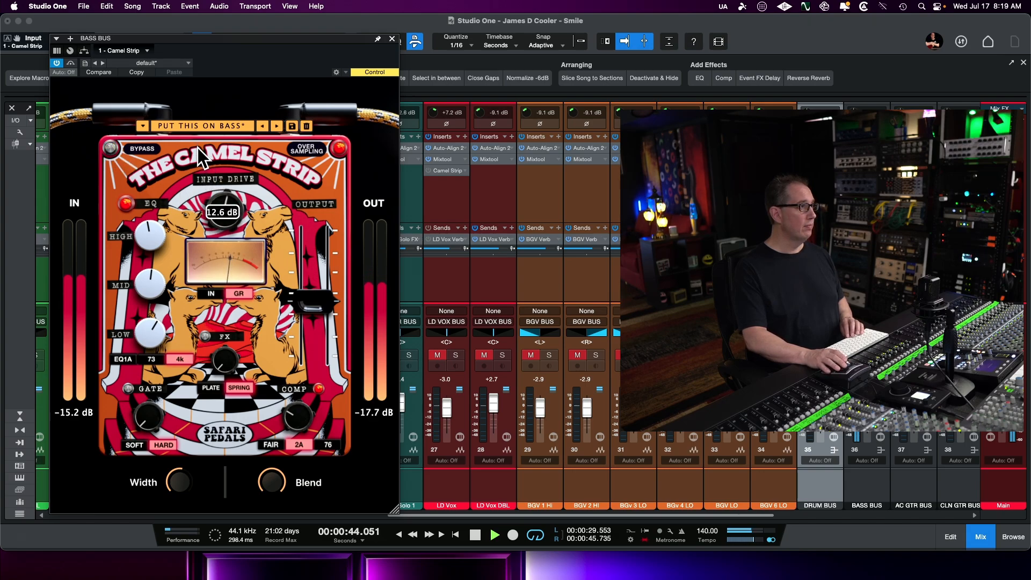
{"action": "key", "text": "space"}
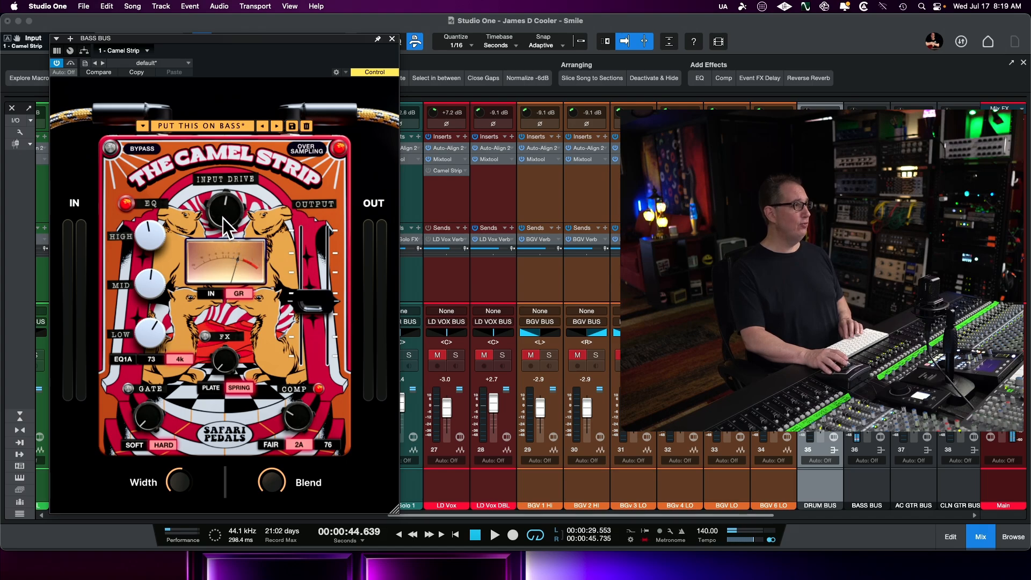
Play the bass, lower the plug-in's Output to -2.5 dB and compare it bypassed and active before stopping playback.
{"action": "key", "text": "space"}
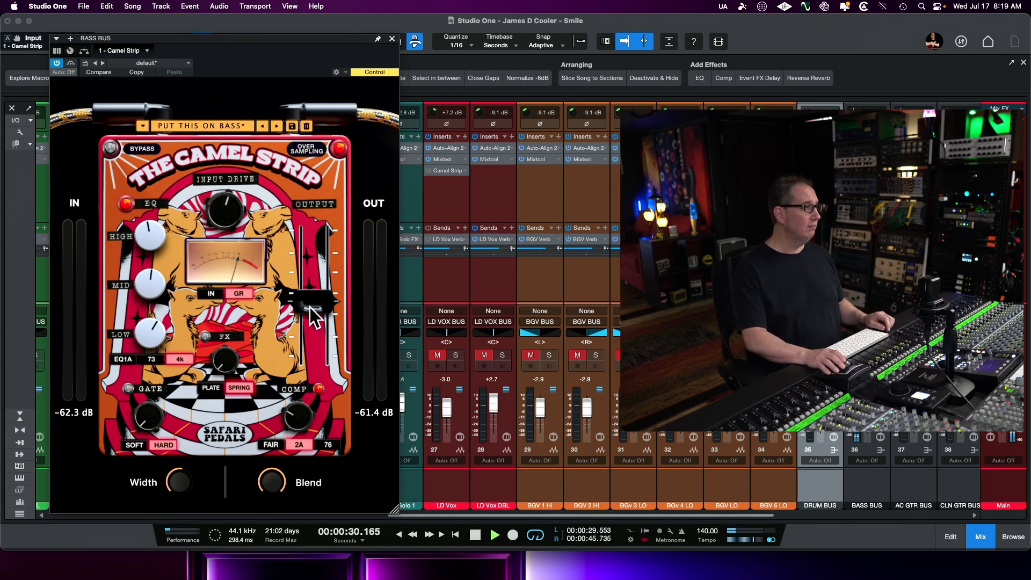
{"action": "left_click_drag", "start_coordinate": [310, 307], "coordinate": [314, 313]}
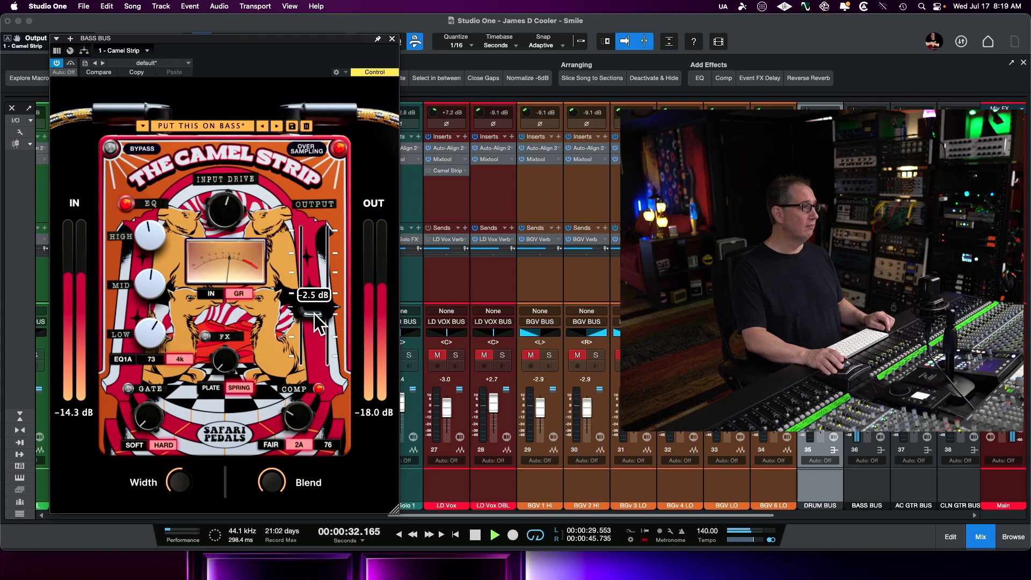
{"action": "mouse_move", "coordinate": [308, 404]}
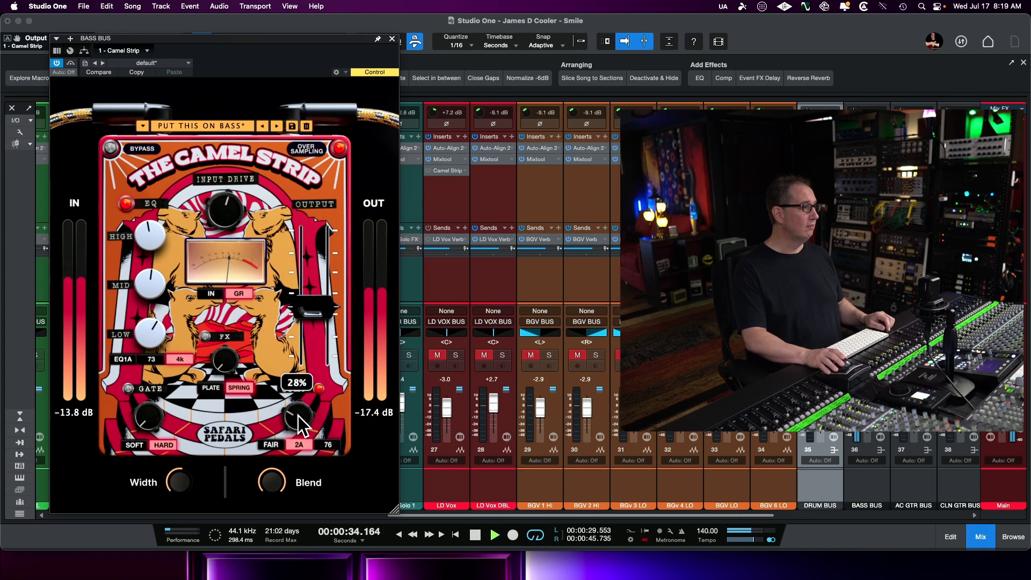
{"action": "left_click", "coordinate": [111, 148]}
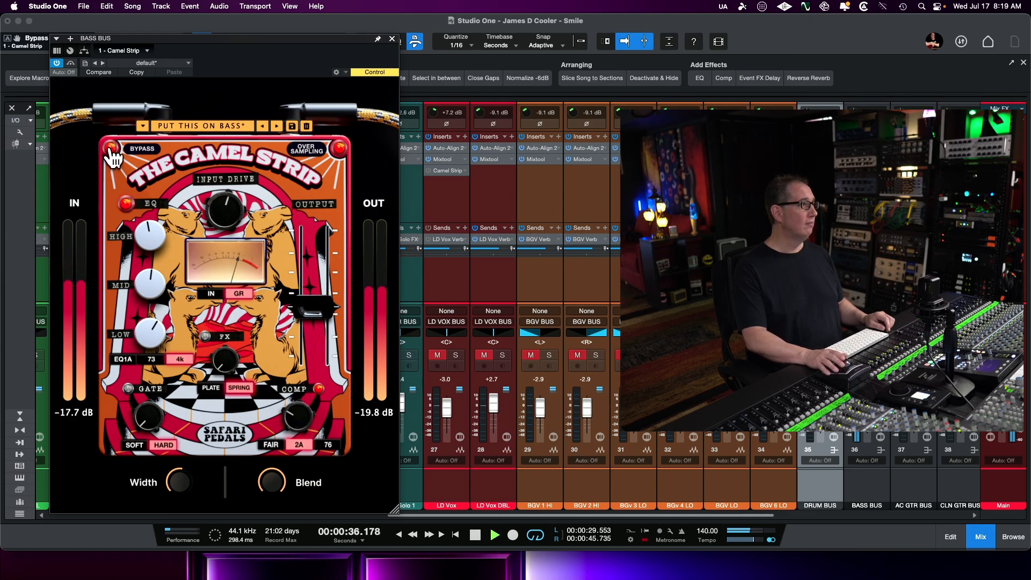
{"action": "left_click", "coordinate": [112, 148]}
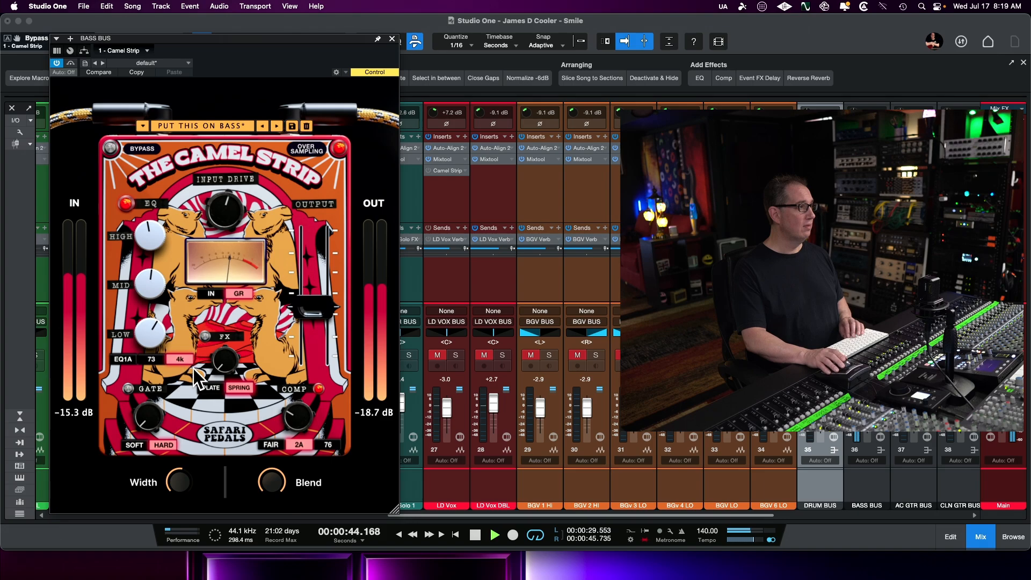
{"action": "key", "text": "space"}
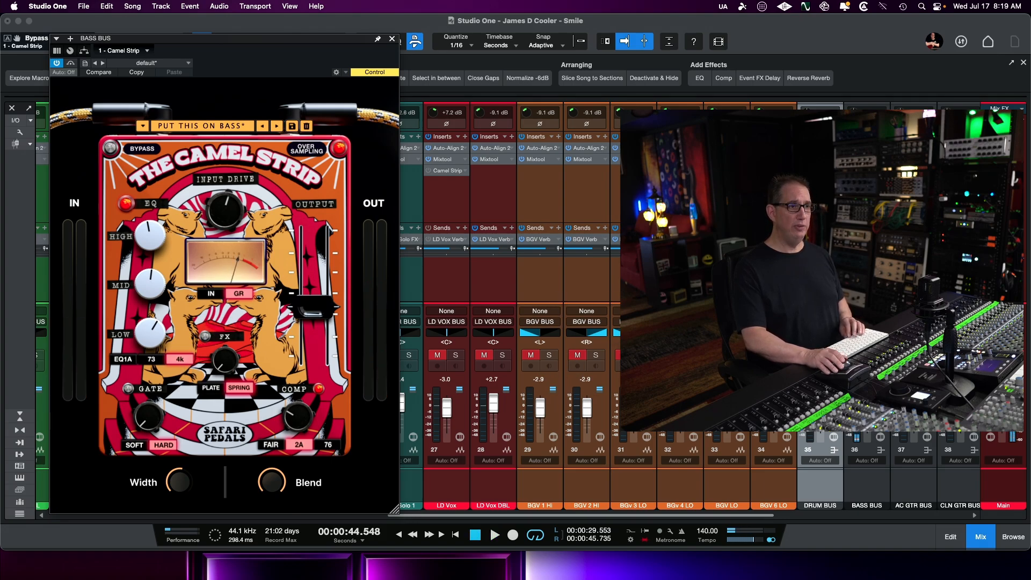
Solo the drum bus together with the bass bus and select both channels in the mixer.
{"action": "left_click", "coordinate": [876, 355]}
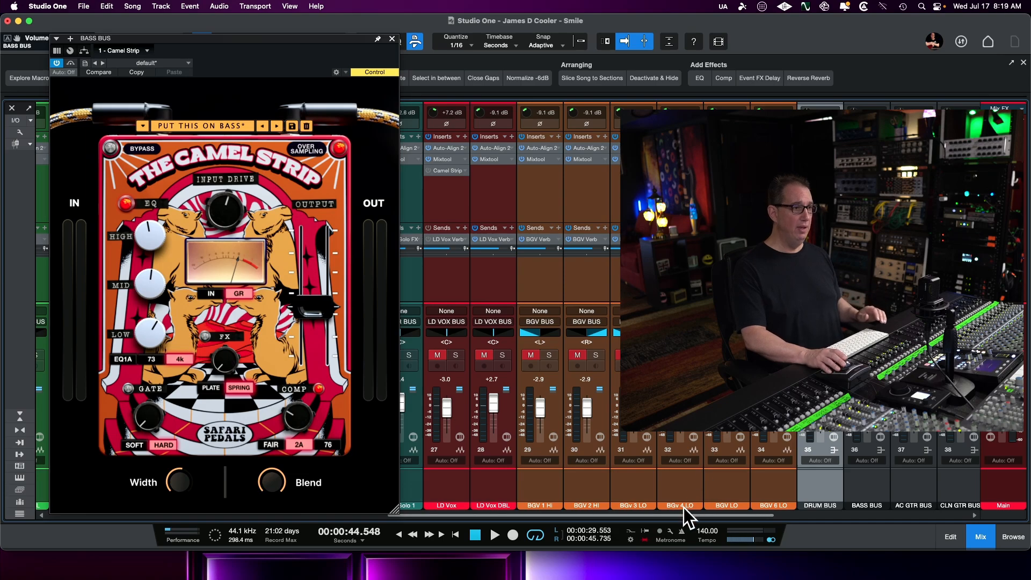
{"action": "left_click_drag", "start_coordinate": [684, 512], "coordinate": [829, 503]}
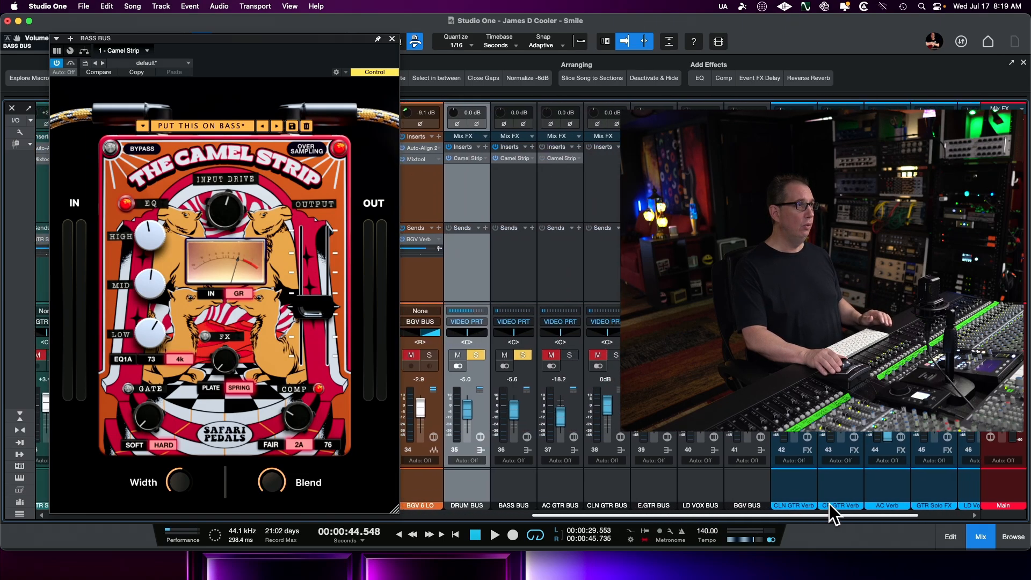
{"action": "left_click", "coordinate": [523, 287], "text": "shift"}
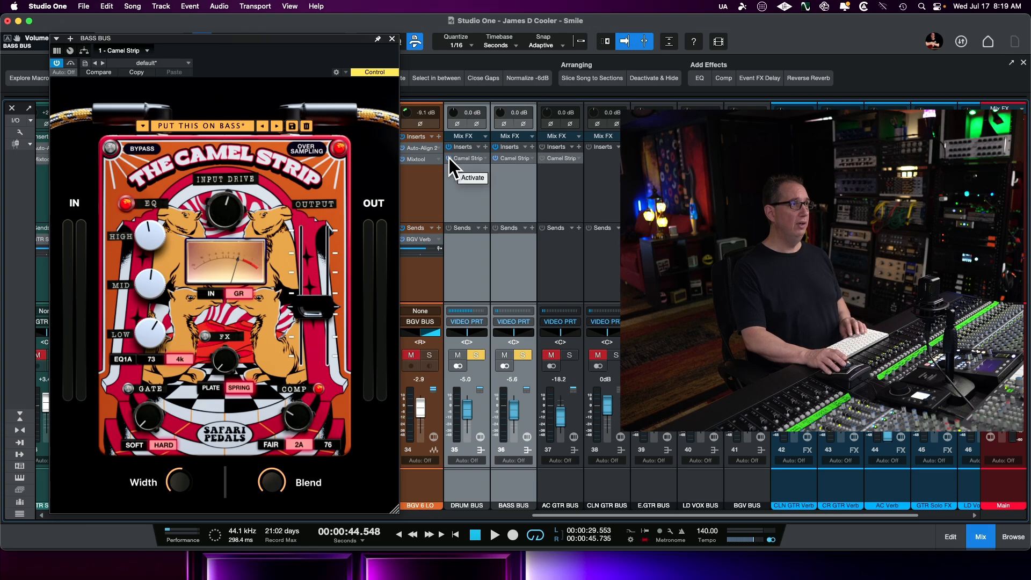
Play the drums and bass, compare both buses with the Camel Strip switched off and on, and save the song.
{"action": "key", "text": "space"}
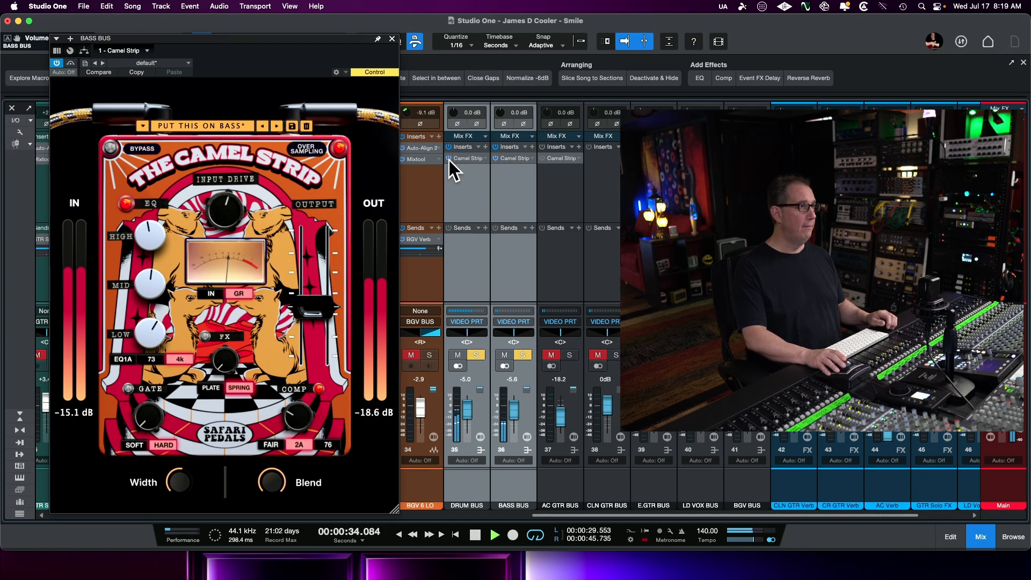
{"action": "left_click", "coordinate": [449, 158]}
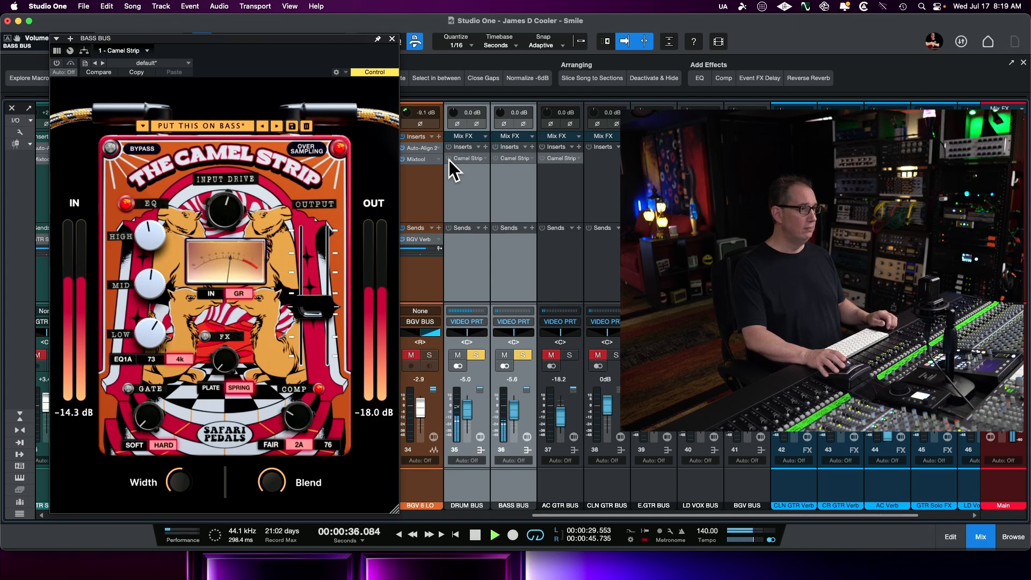
{"action": "left_click", "coordinate": [449, 159]}
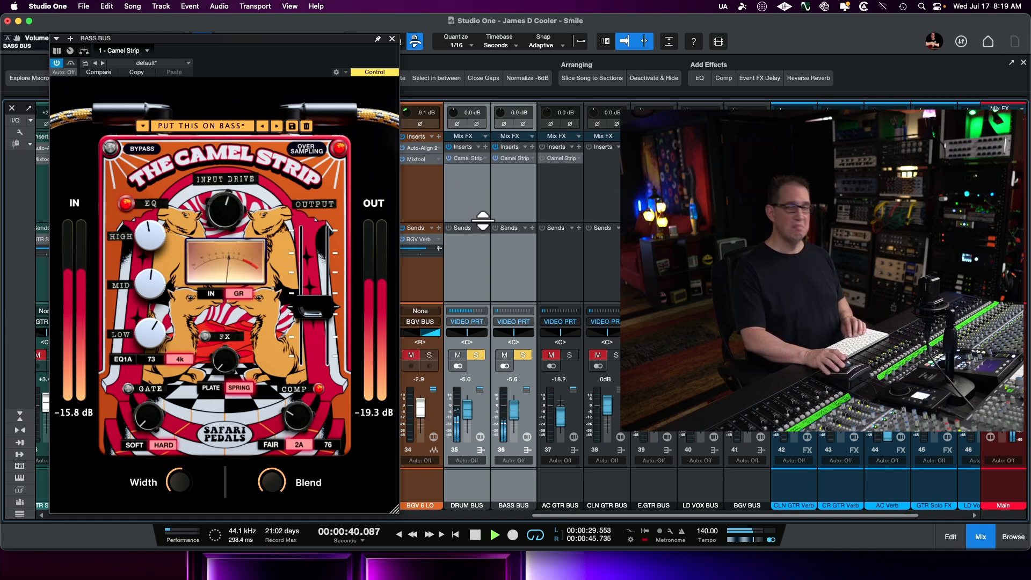
{"action": "left_click", "coordinate": [450, 159]}
{"action": "left_click", "coordinate": [450, 159]}
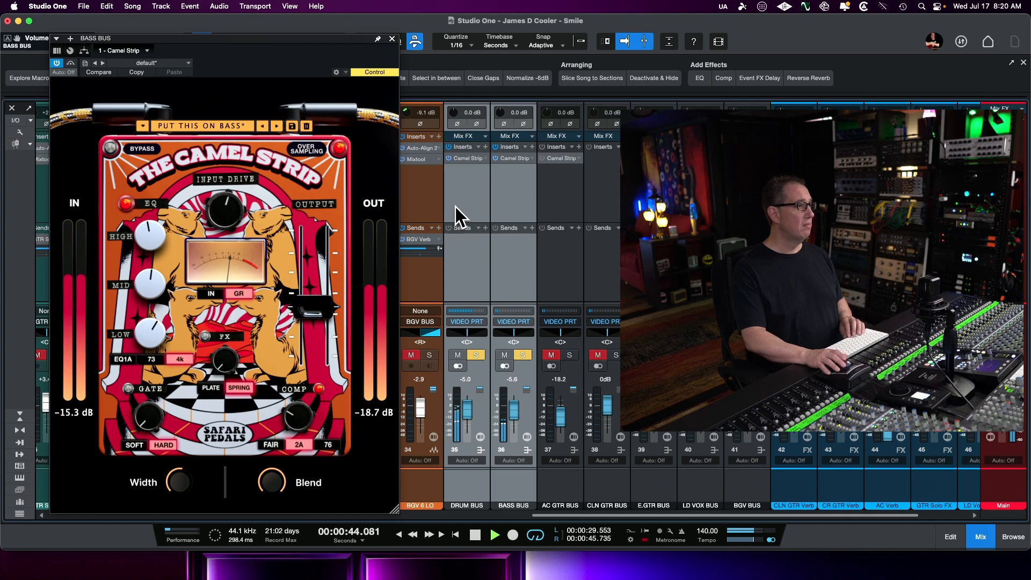
{"action": "key", "text": "super+s"}
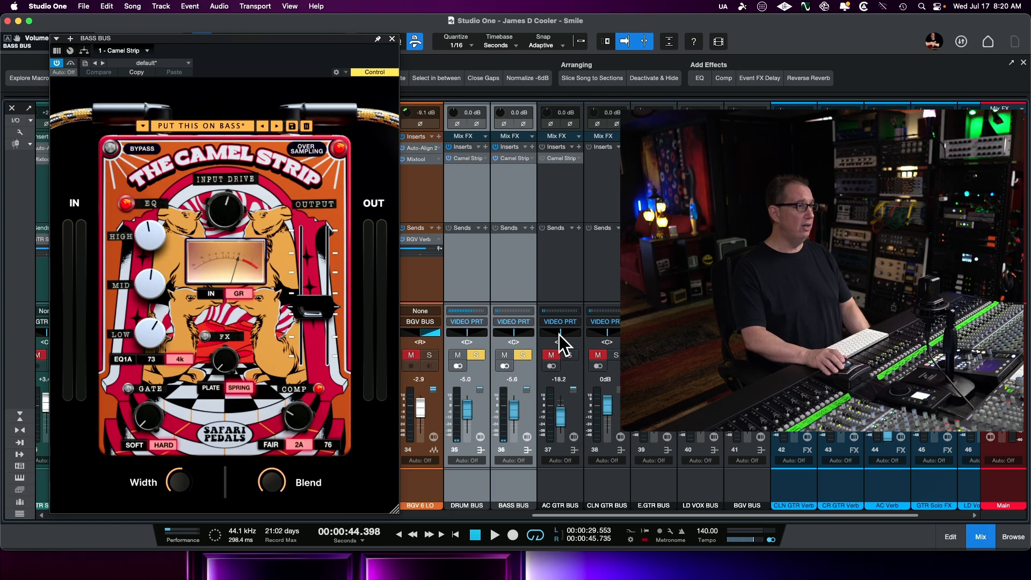
Select the AC GTR BUS, solo it exclusively, activate its Camel Strip and start playback.
{"action": "left_click", "coordinate": [558, 255]}
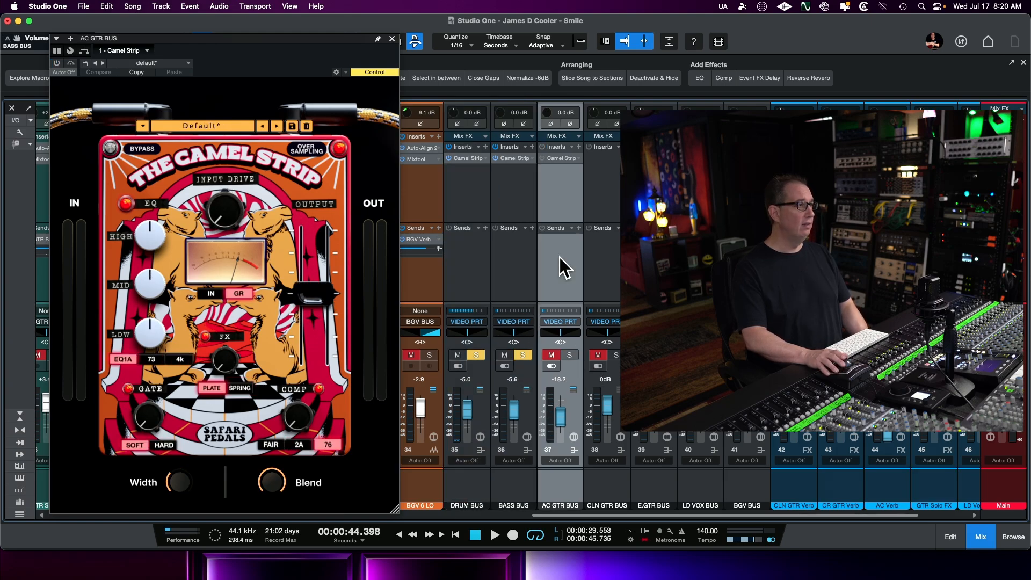
{"action": "left_click", "coordinate": [567, 354], "text": "super"}
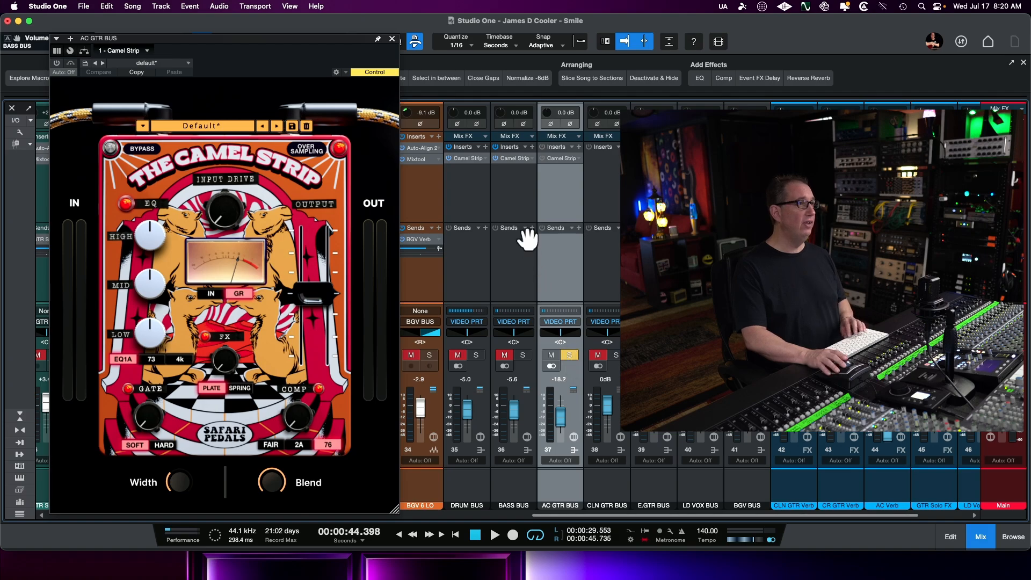
{"action": "left_click", "coordinate": [57, 63]}
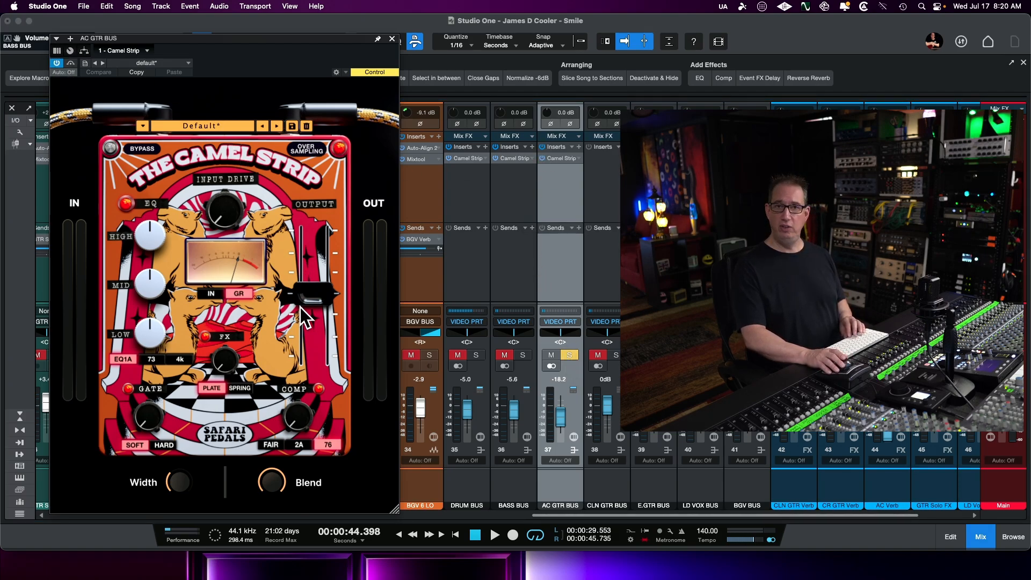
{"action": "key", "text": "space"}
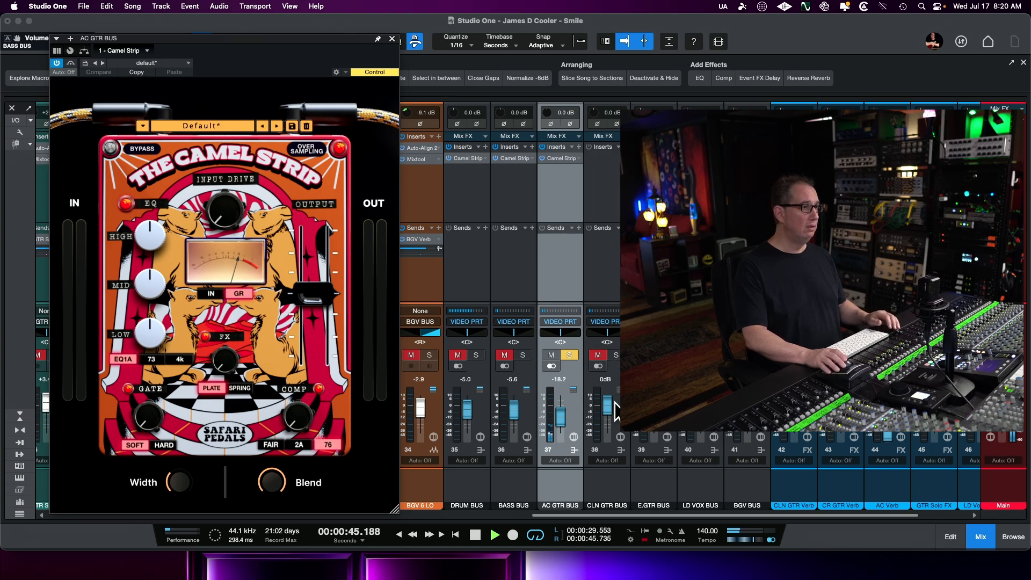
Raise the AC GTR BUS fader to -5.0 dB, switch the Camel Strip EQ to 4k and boost its High and Low bands.
{"action": "left_click", "coordinate": [561, 414]}
{"action": "left_click_drag", "start_coordinate": [562, 416], "coordinate": [560, 408]}
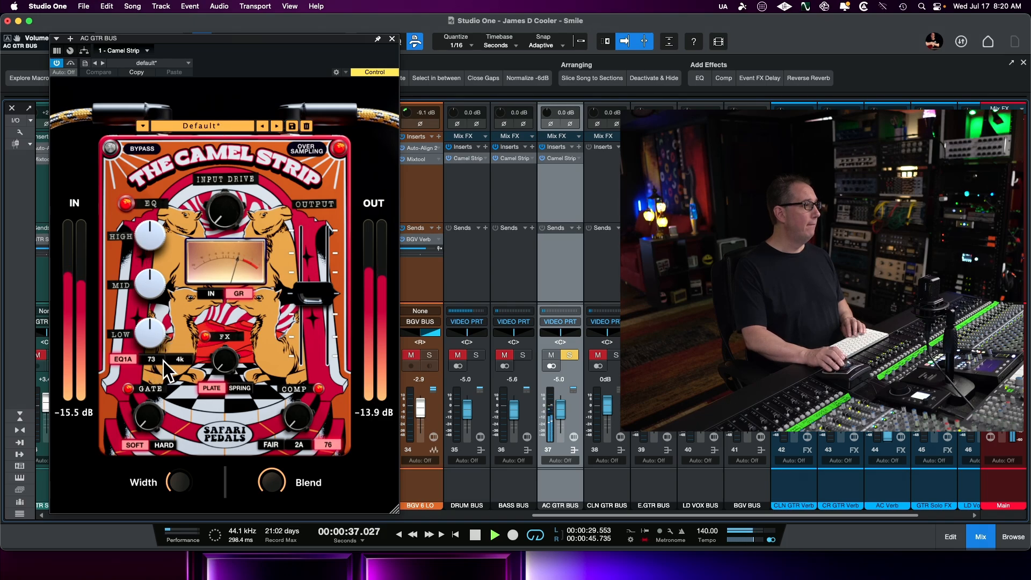
{"action": "left_click", "coordinate": [177, 360]}
{"action": "mouse_move", "coordinate": [143, 236]}
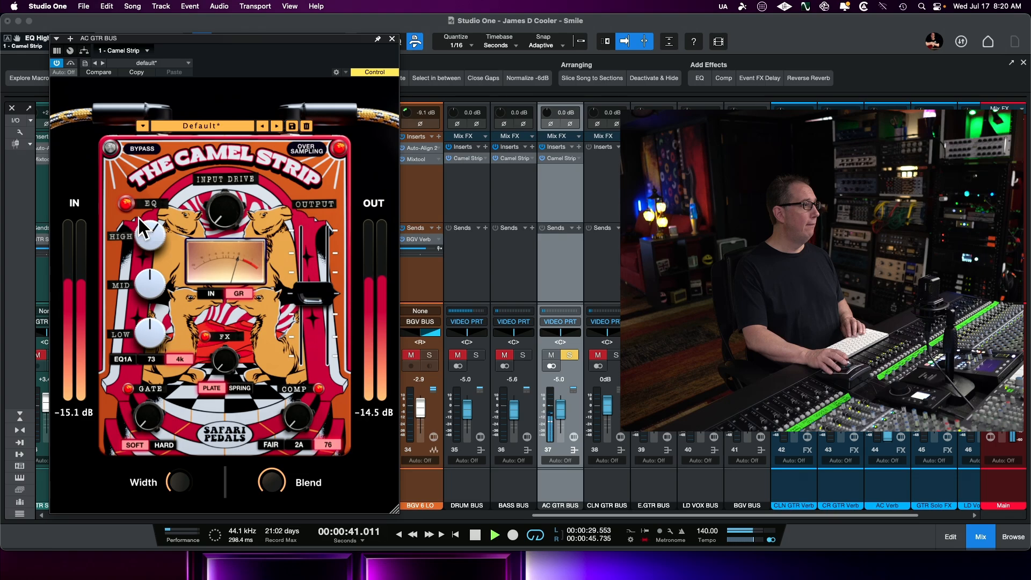
{"action": "left_click_drag", "start_coordinate": [144, 331], "coordinate": [138, 314]}
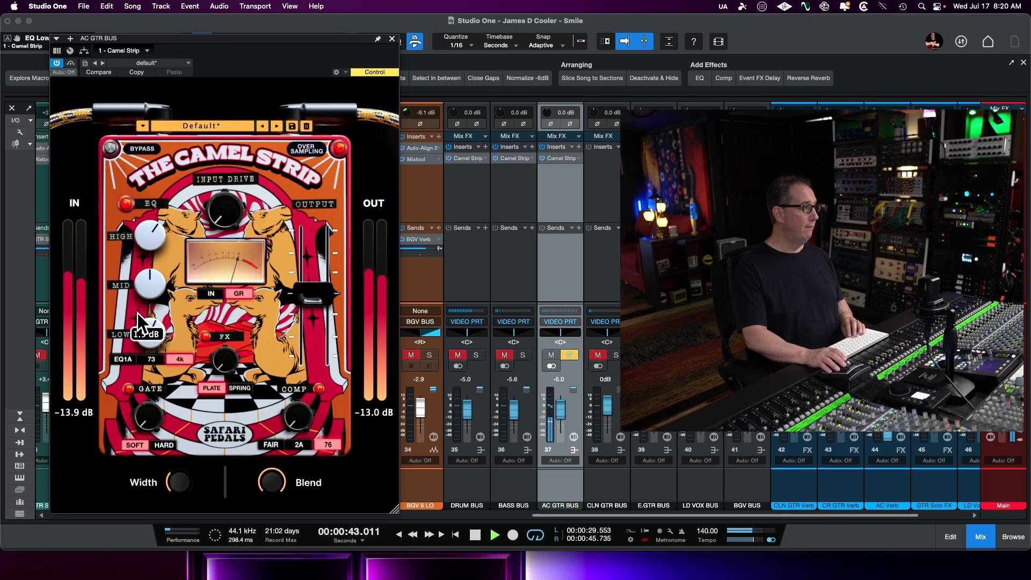
Switch the Camel Strip's FX to Spring, raise the FX amount, and stop and restart playback to hear the reverb.
{"action": "left_click", "coordinate": [239, 387]}
{"action": "mouse_move", "coordinate": [220, 365]}
{"action": "left_click_drag", "start_coordinate": [219, 364], "coordinate": [221, 328]}
{"action": "key", "text": "space"}
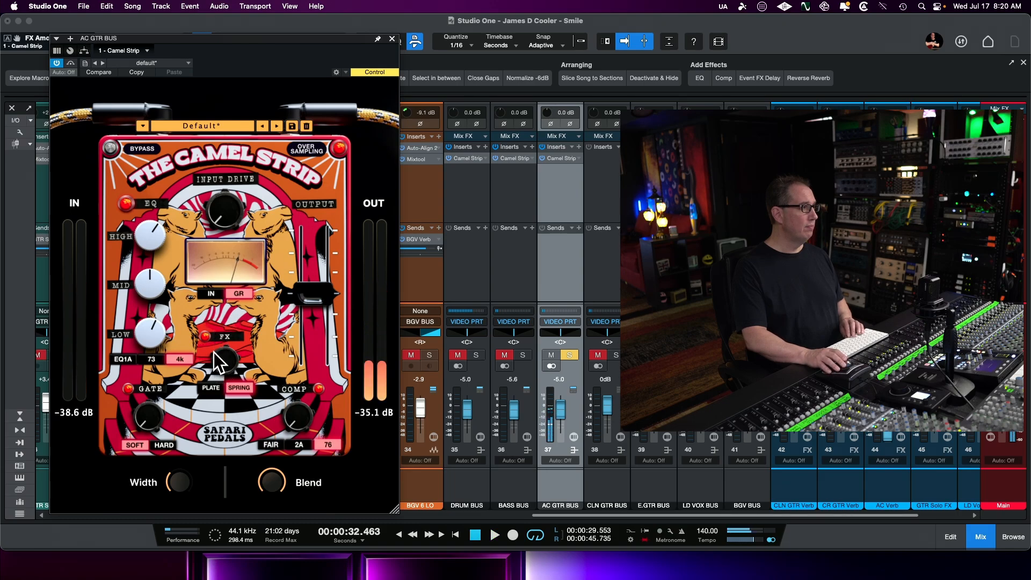
{"action": "key", "text": "space"}
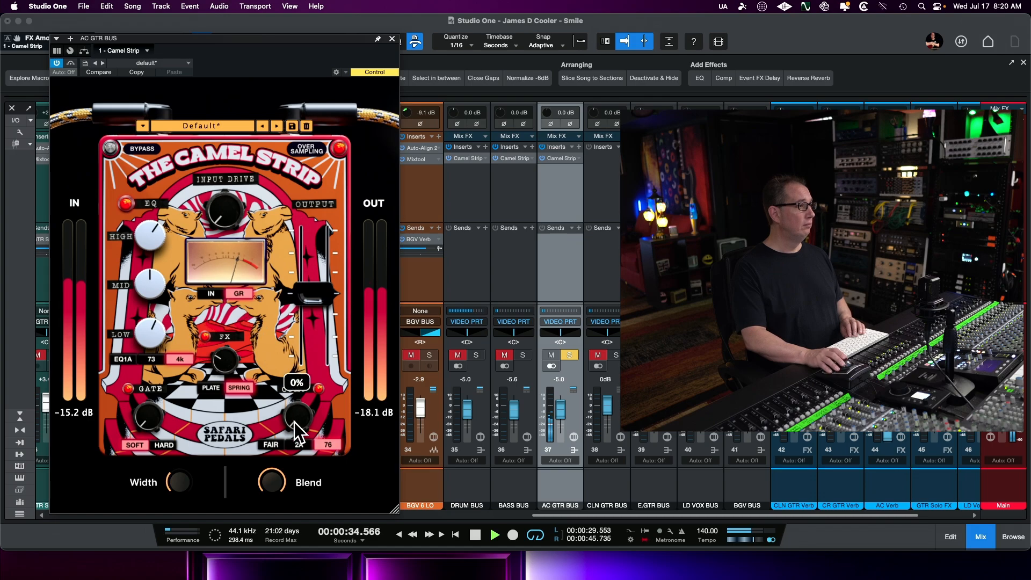
Raise the Comp amount to about 42% and compare the Camel Strip bypassed and active.
{"action": "mouse_move", "coordinate": [292, 414]}
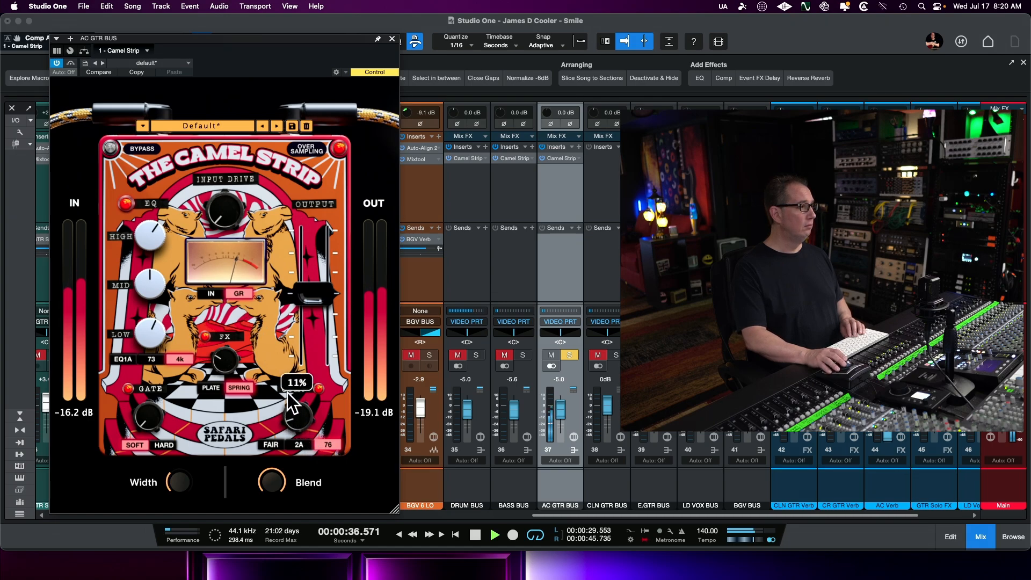
{"action": "left_click_drag", "start_coordinate": [287, 372], "coordinate": [286, 341]}
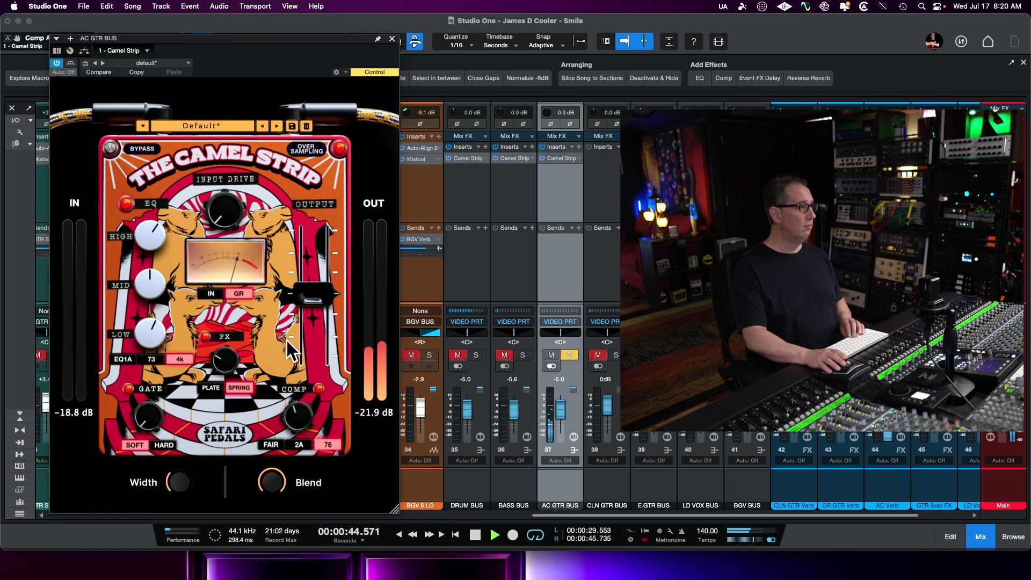
{"action": "left_click", "coordinate": [111, 150]}
{"action": "left_click", "coordinate": [111, 148]}
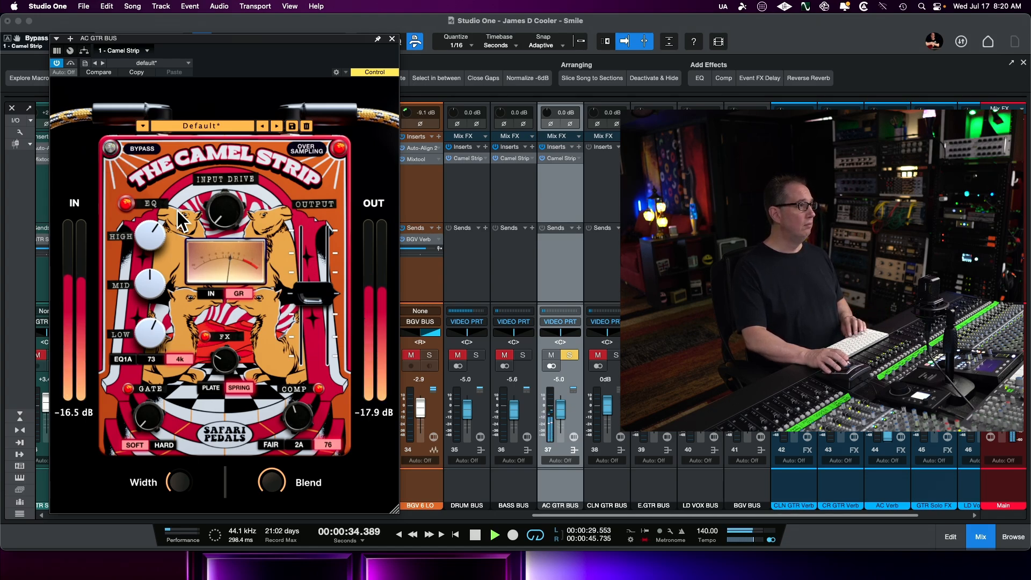
Raise the Input Drive slightly, switch the EQ type to 73 and compare the plug-in bypassed and active.
{"action": "mouse_move", "coordinate": [215, 204]}
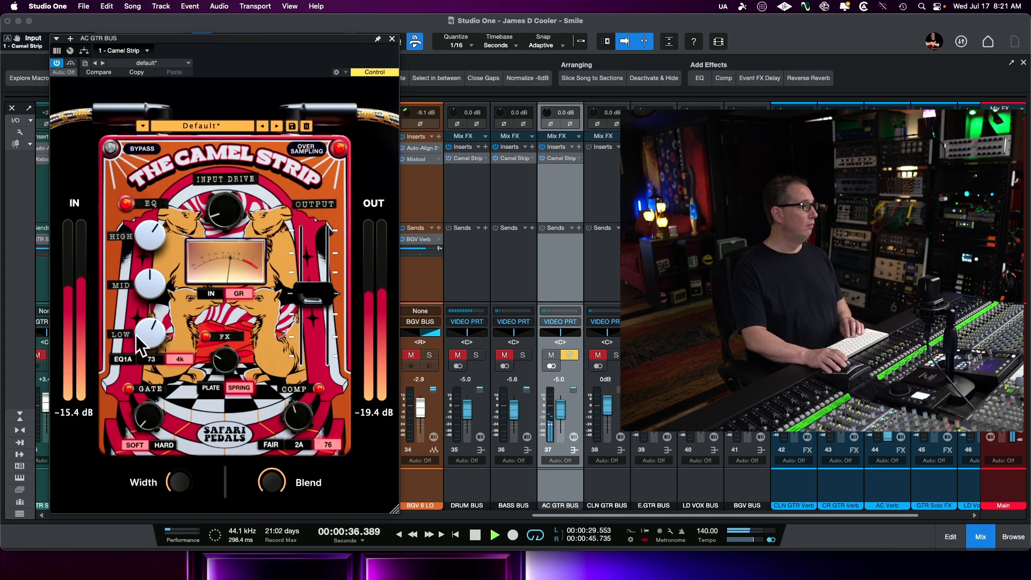
{"action": "left_click", "coordinate": [151, 359]}
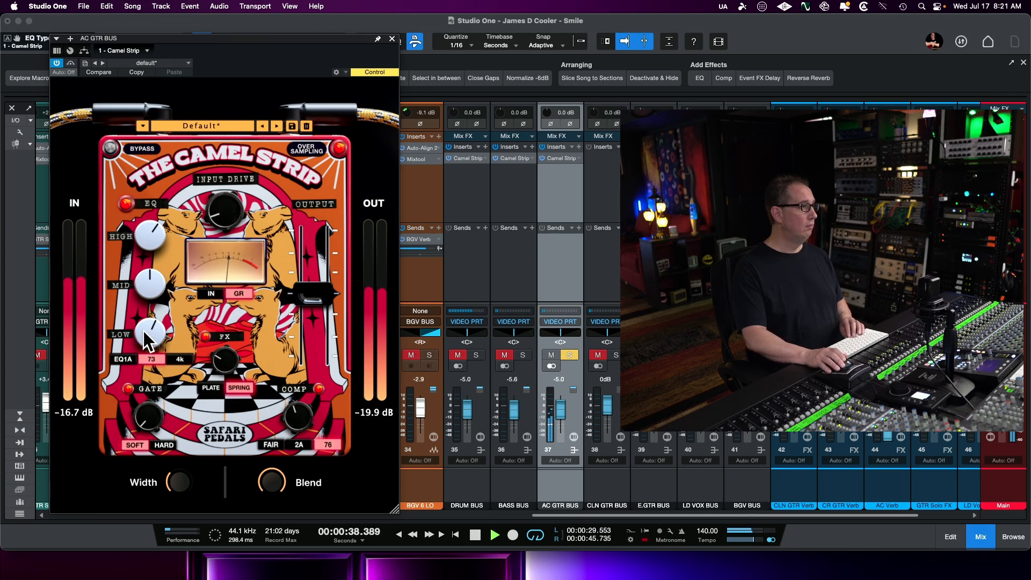
{"action": "mouse_move", "coordinate": [307, 427]}
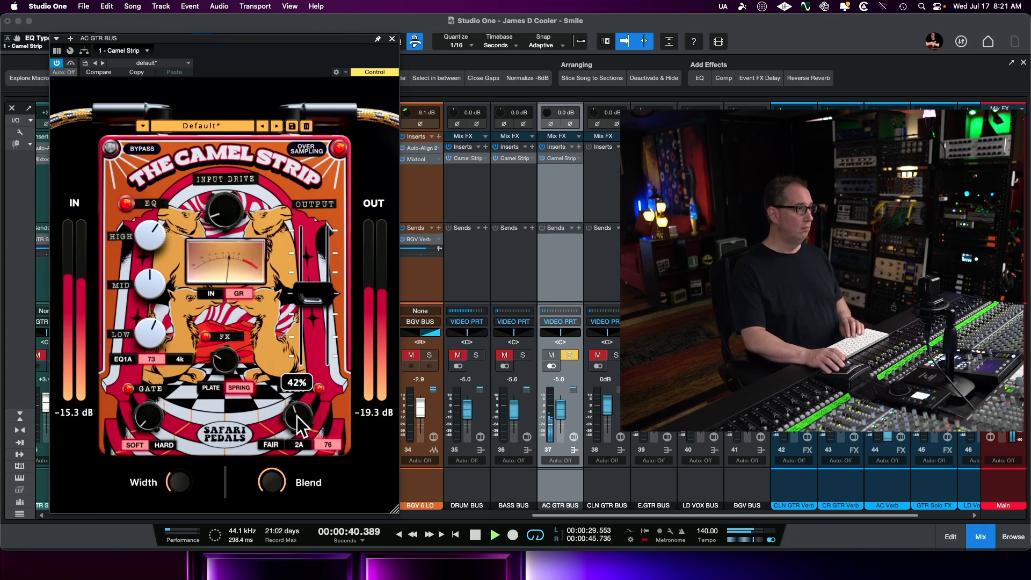
{"action": "left_click", "coordinate": [109, 150]}
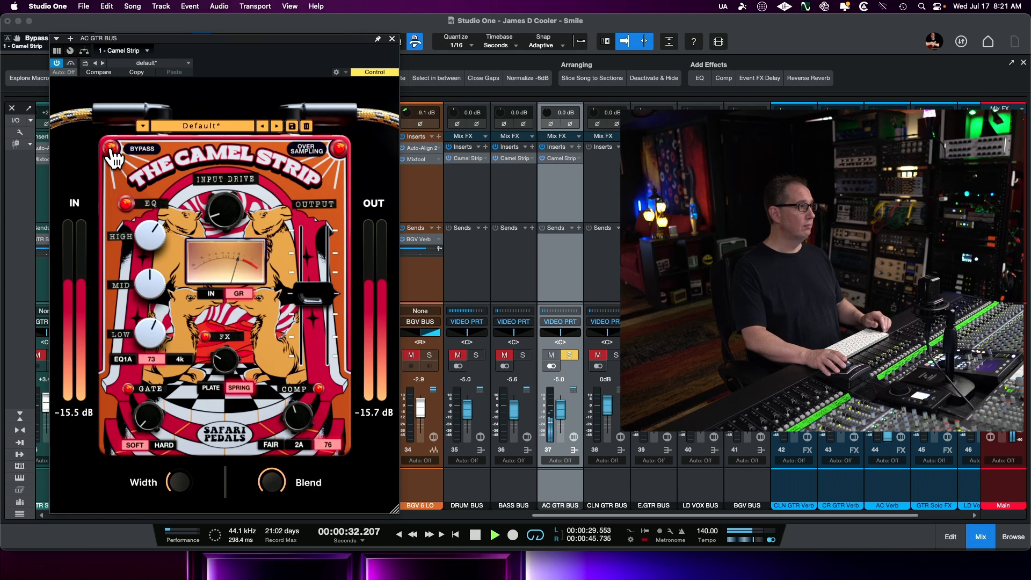
{"action": "left_click", "coordinate": [111, 151]}
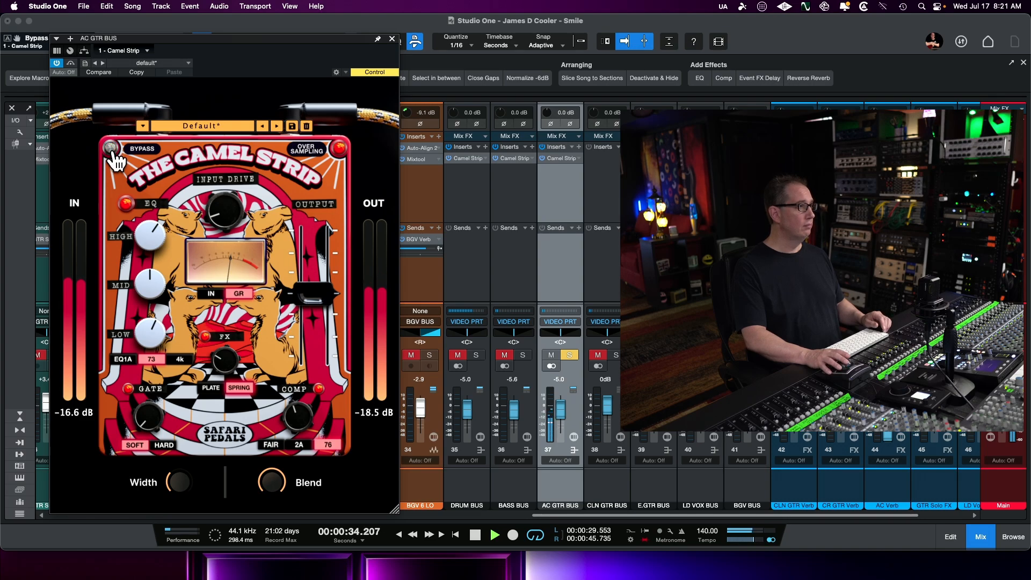
Fine-tune the Camel Strip's Comp amount and raise its Width and Output levels slightly.
{"action": "mouse_move", "coordinate": [296, 416]}
{"action": "left_click_drag", "start_coordinate": [292, 413], "coordinate": [291, 423]}
{"action": "mouse_move", "coordinate": [186, 487]}
{"action": "left_click_drag", "start_coordinate": [186, 488], "coordinate": [180, 452]}
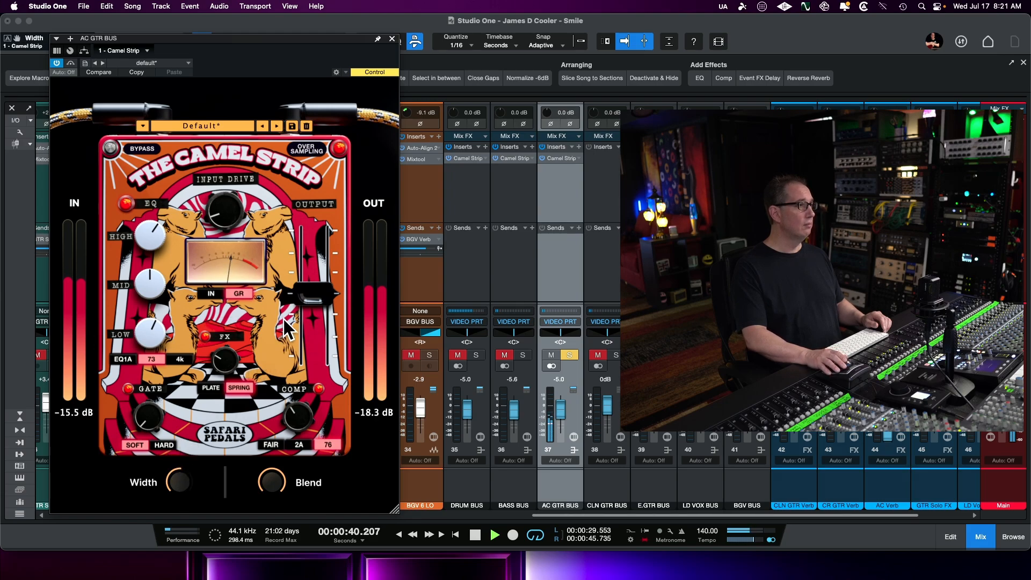
{"action": "left_click_drag", "start_coordinate": [317, 299], "coordinate": [316, 291]}
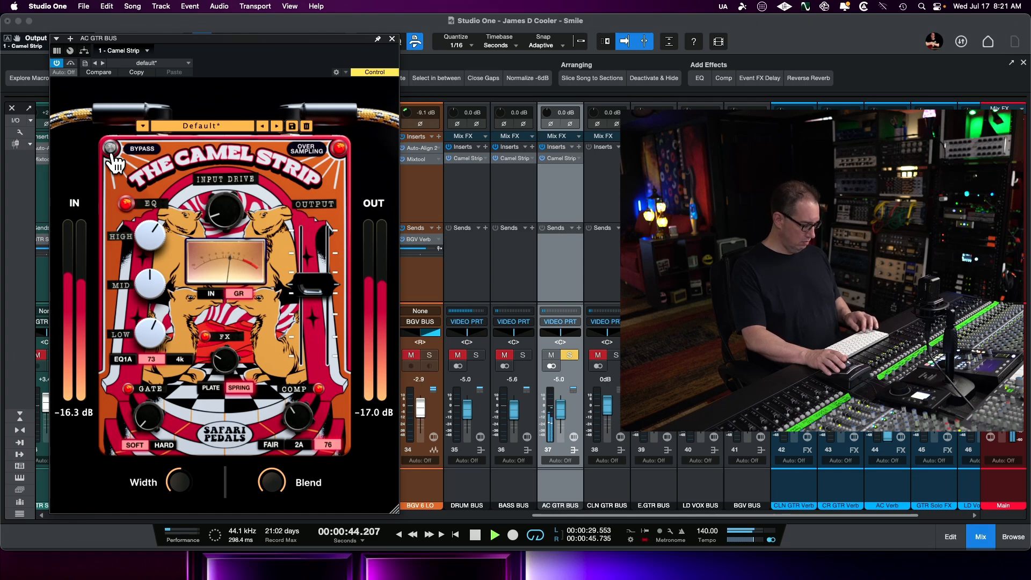
Save the song, compare the acoustic guitar bus with the Camel Strip bypassed and active, and close the plug-in with playback stopped.
{"action": "key", "text": "super+s"}
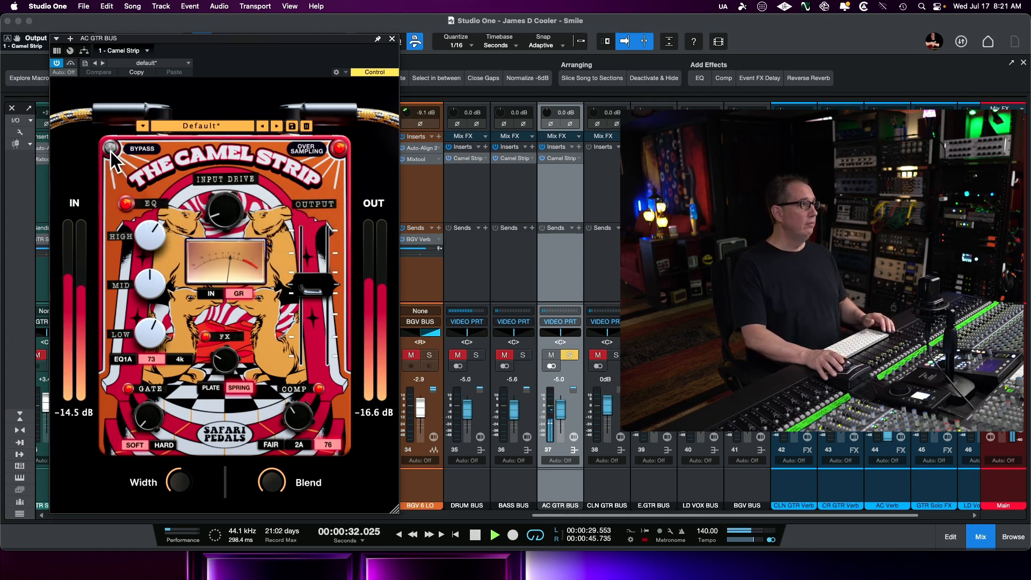
{"action": "left_click", "coordinate": [110, 149]}
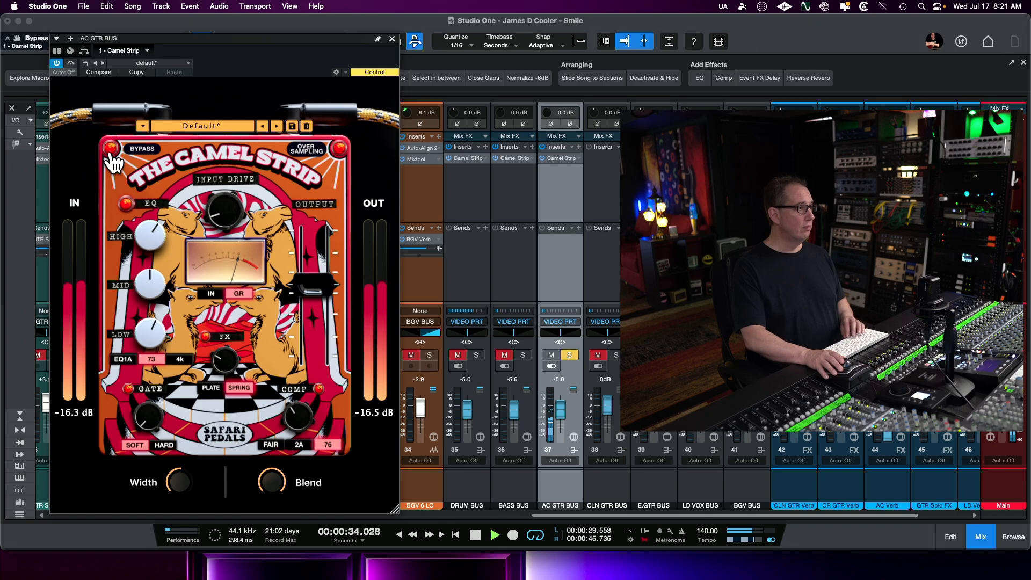
{"action": "left_click", "coordinate": [110, 149]}
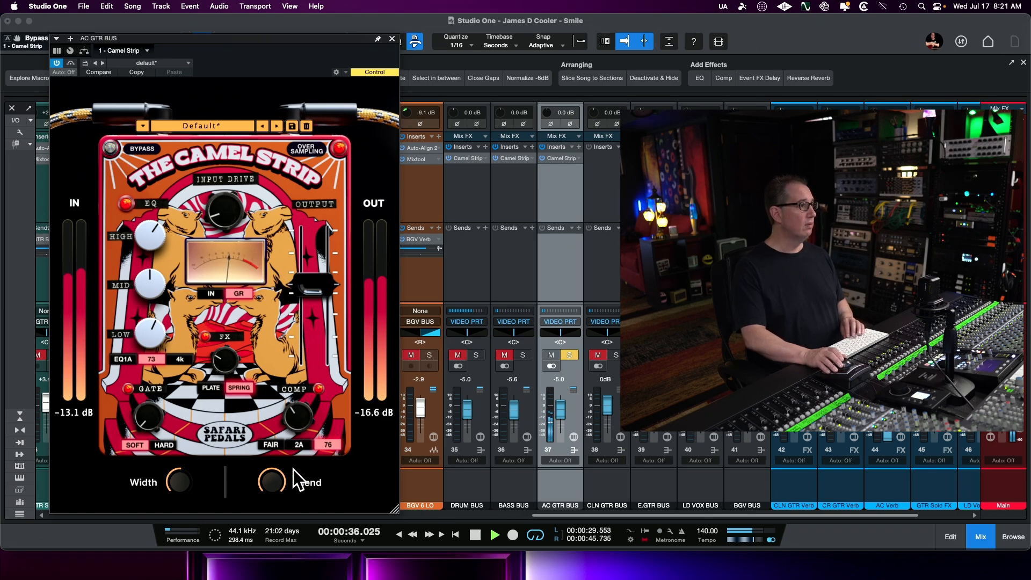
{"action": "key", "text": "space"}
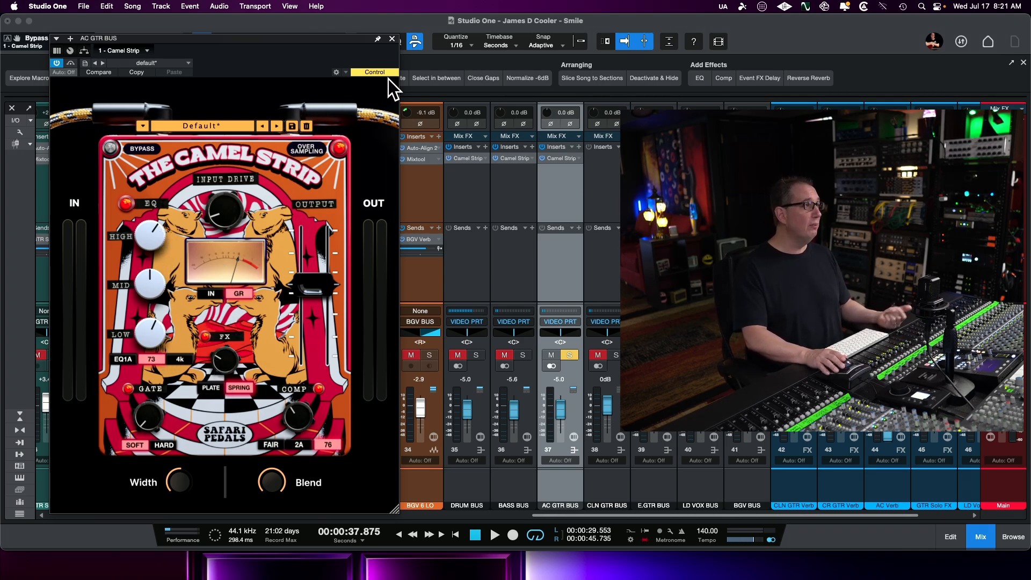
{"action": "left_click", "coordinate": [392, 40]}
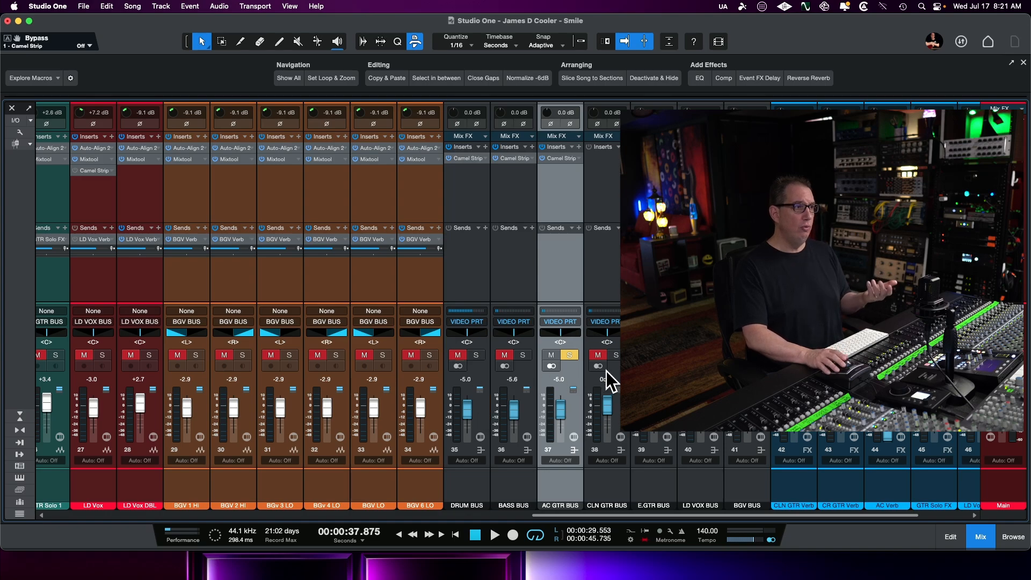
Add the DRUM BUS and BASS BUS to the solo, start playback and lower the AC GTR BUS fader to -6.9 dB.
{"action": "left_click", "coordinate": [466, 357]}
{"action": "left_click", "coordinate": [479, 357]}
{"action": "key", "text": "space"}
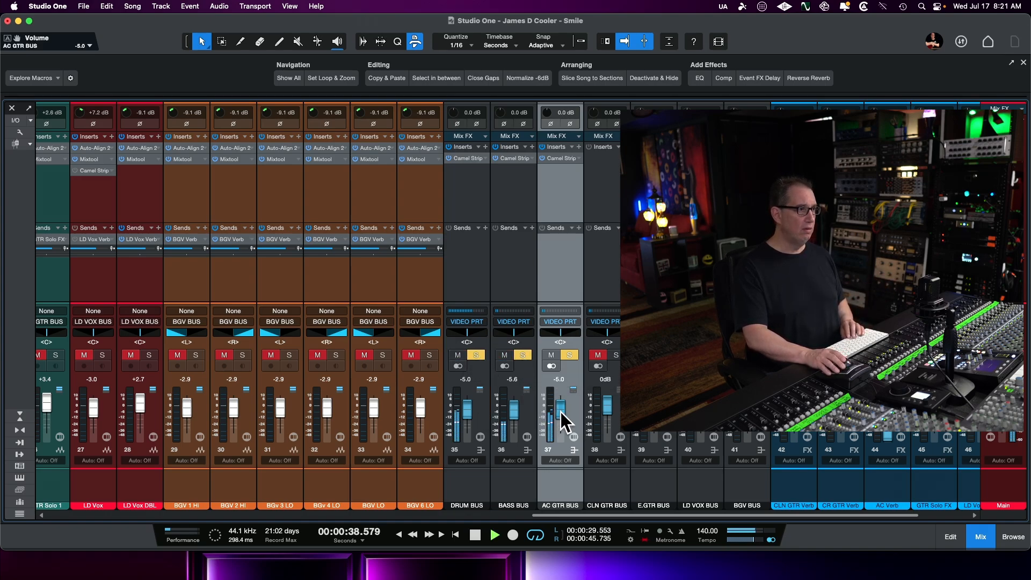
{"action": "left_click_drag", "start_coordinate": [561, 411], "coordinate": [561, 413]}
Select the drum, bass and acoustic guitar buses together and compare the mix with all three Camel Strips off and on.
{"action": "left_click", "coordinate": [480, 299]}
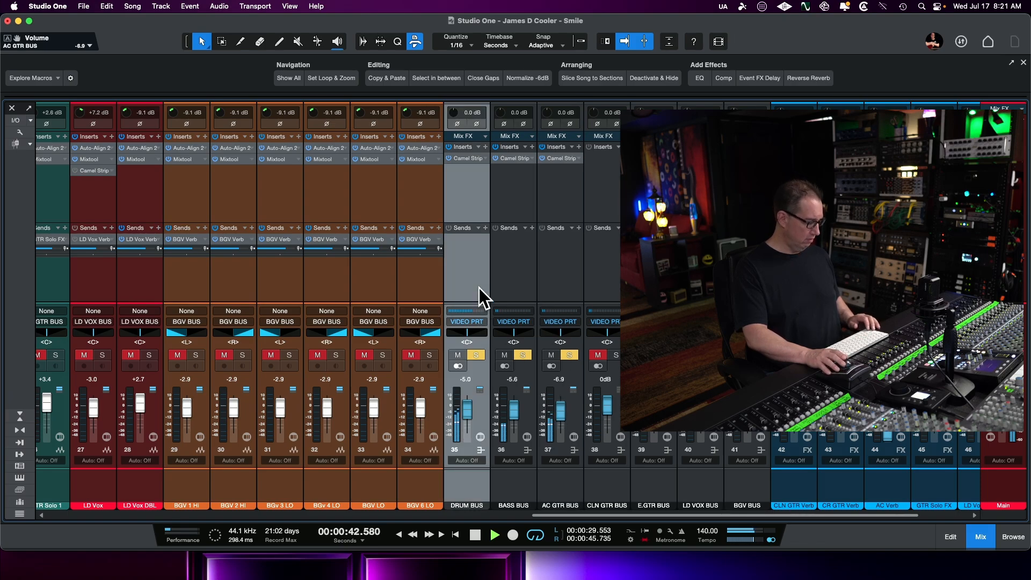
{"action": "left_click", "coordinate": [516, 290], "text": "shift"}
{"action": "left_click", "coordinate": [560, 280], "text": "shift"}
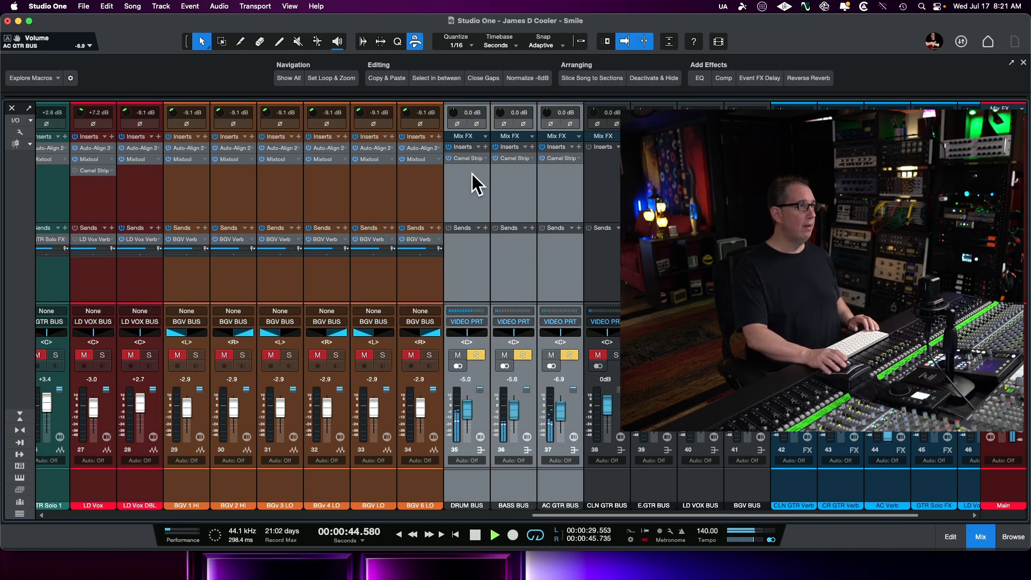
{"action": "left_click", "coordinate": [555, 160]}
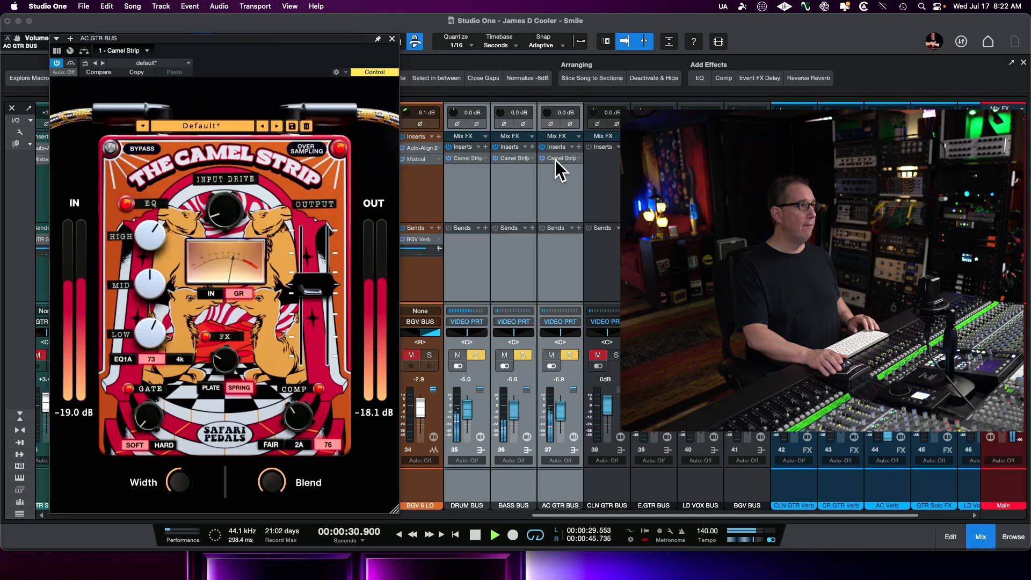
{"action": "left_click", "coordinate": [448, 158]}
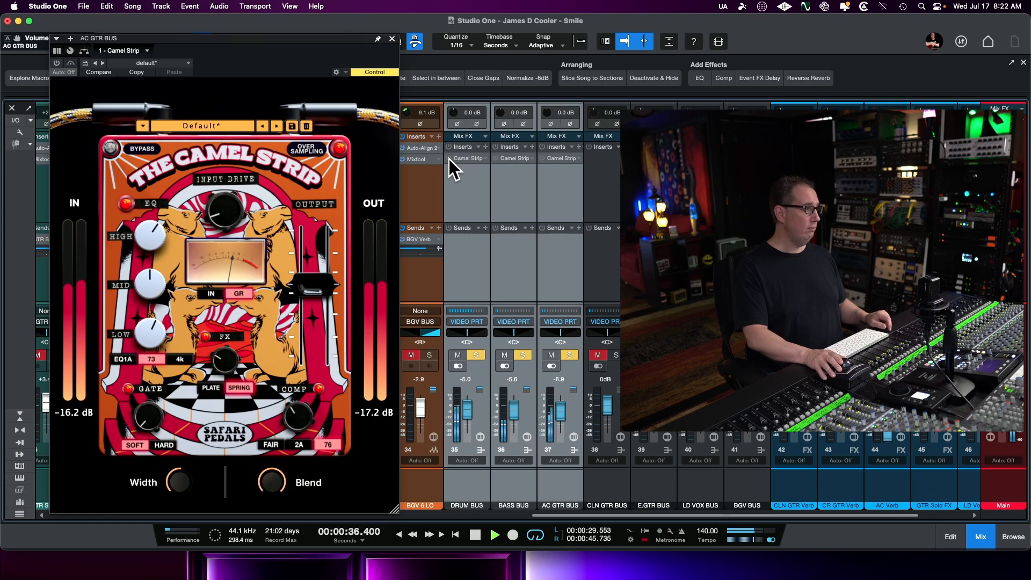
{"action": "left_click", "coordinate": [449, 159]}
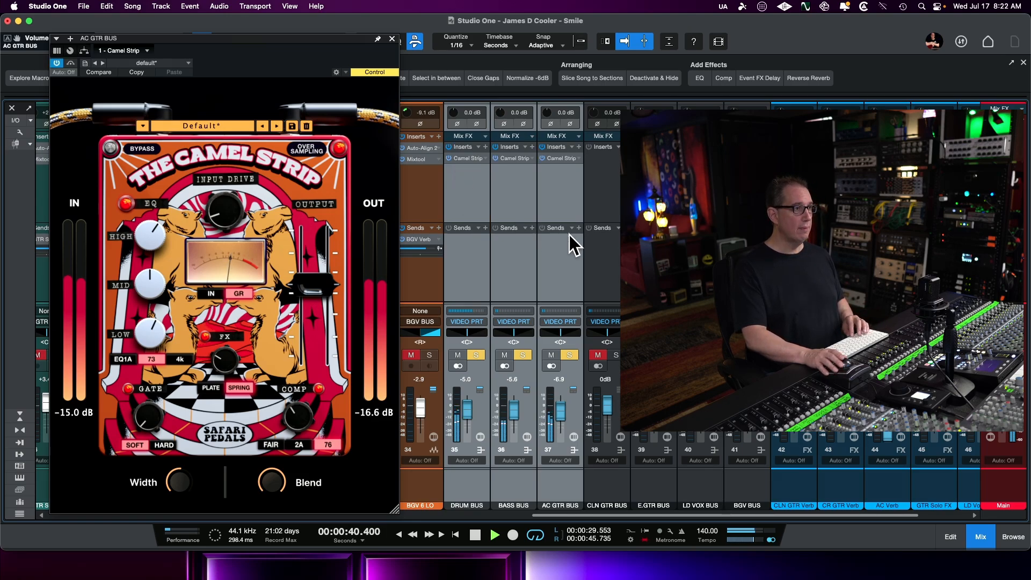
Stop playback, lower the AC GTR BUS alone to -9.5 dB and close its Camel Strip.
{"action": "key", "text": "space"}
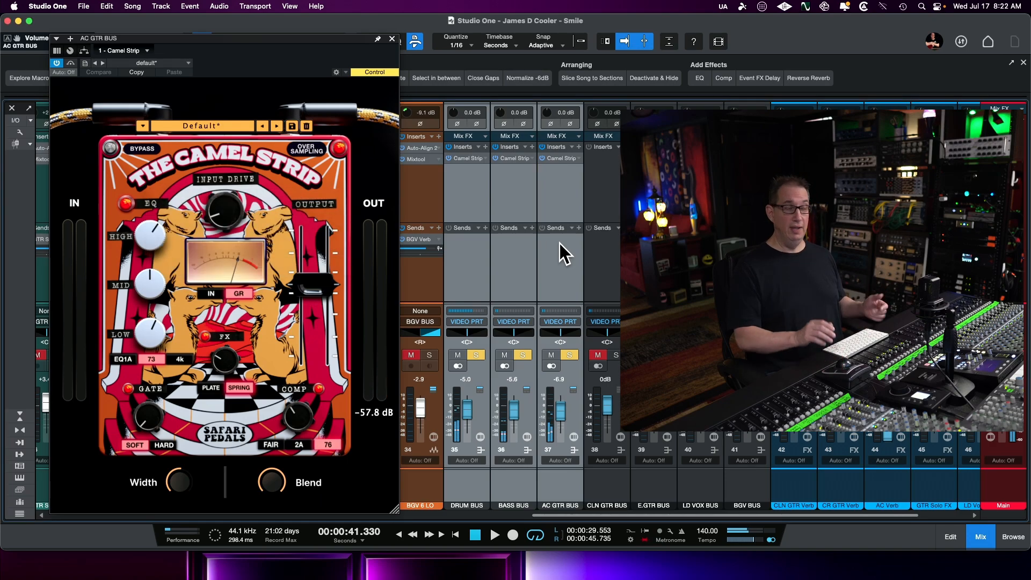
{"action": "left_click", "coordinate": [565, 280]}
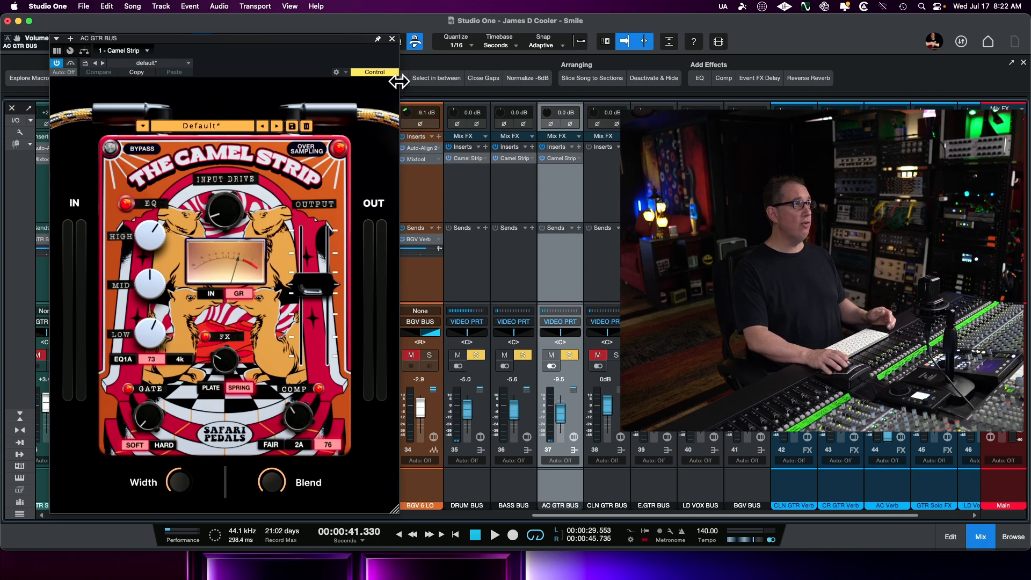
{"action": "left_click", "coordinate": [391, 40]}
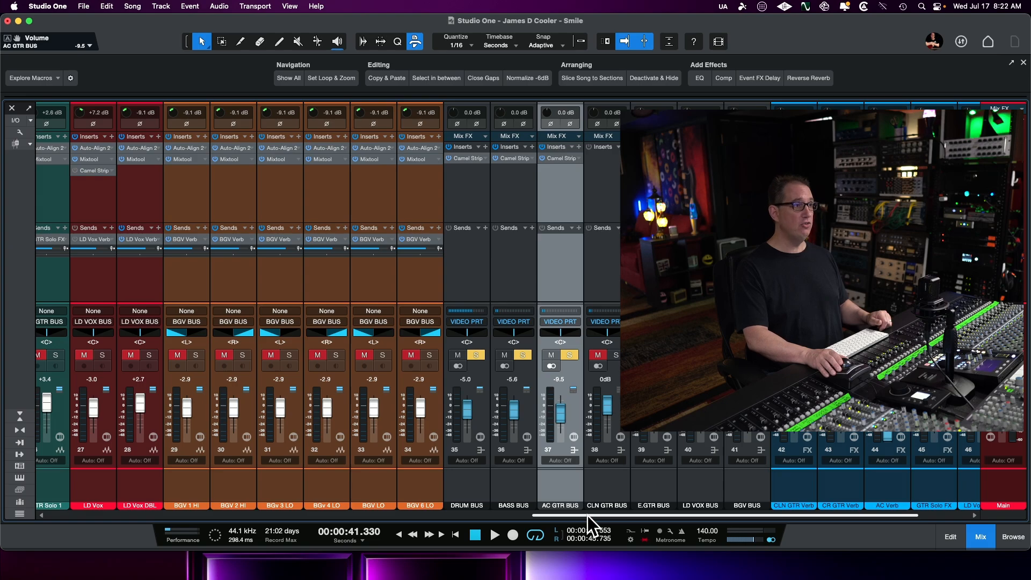
Solo the LD Vox channel exclusively and open its Camel Strip, moving the plug-in window fully into view.
{"action": "left_click_drag", "start_coordinate": [587, 516], "coordinate": [420, 511]}
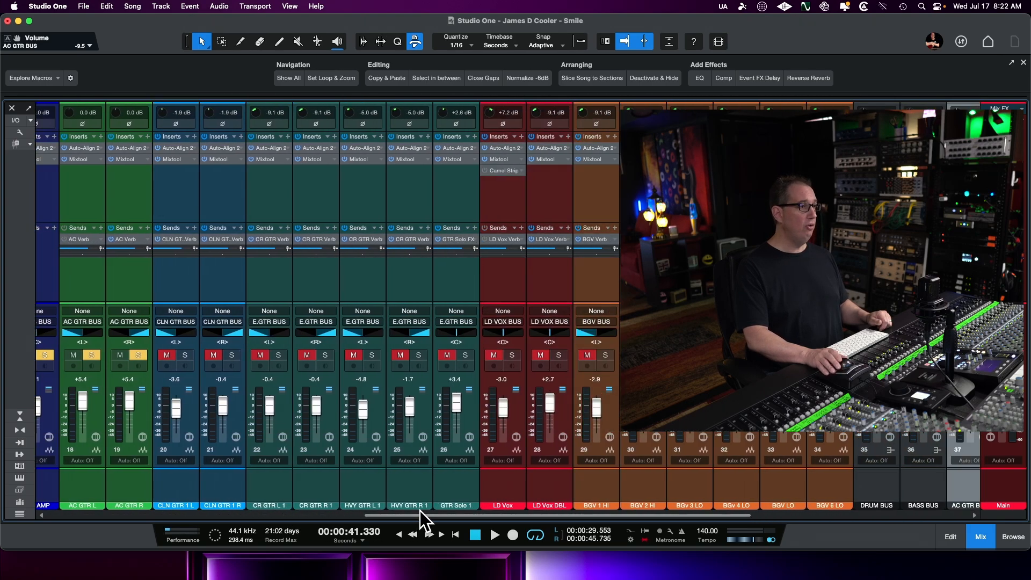
{"action": "left_click", "coordinate": [513, 354]}
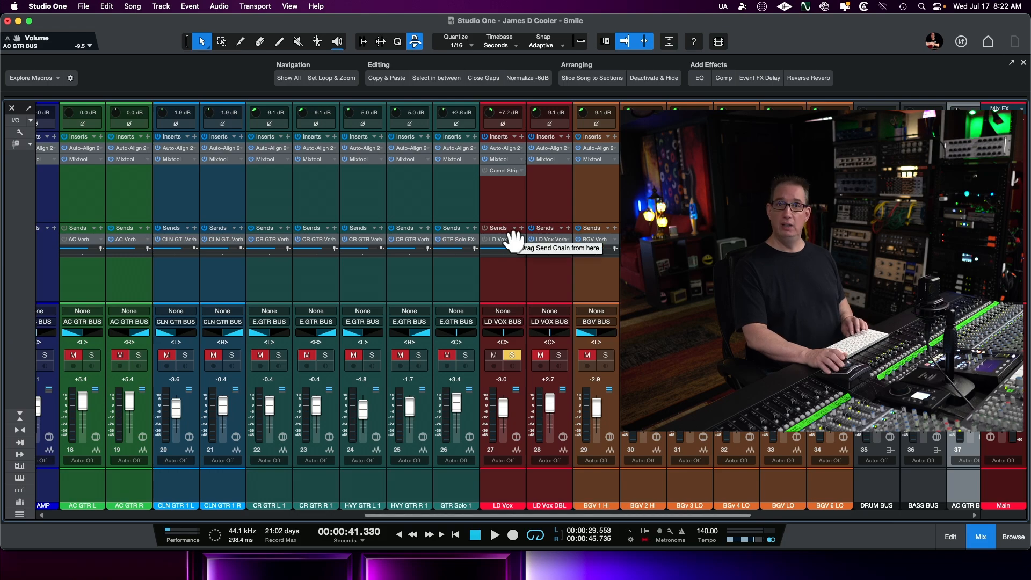
{"action": "left_click", "coordinate": [503, 172]}
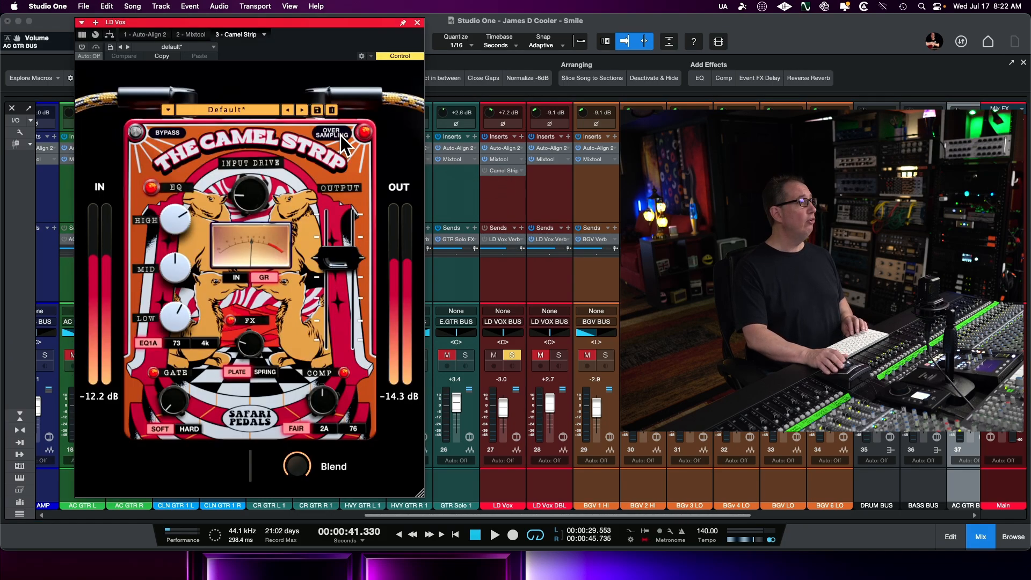
{"action": "left_click_drag", "start_coordinate": [271, 25], "coordinate": [262, 29]}
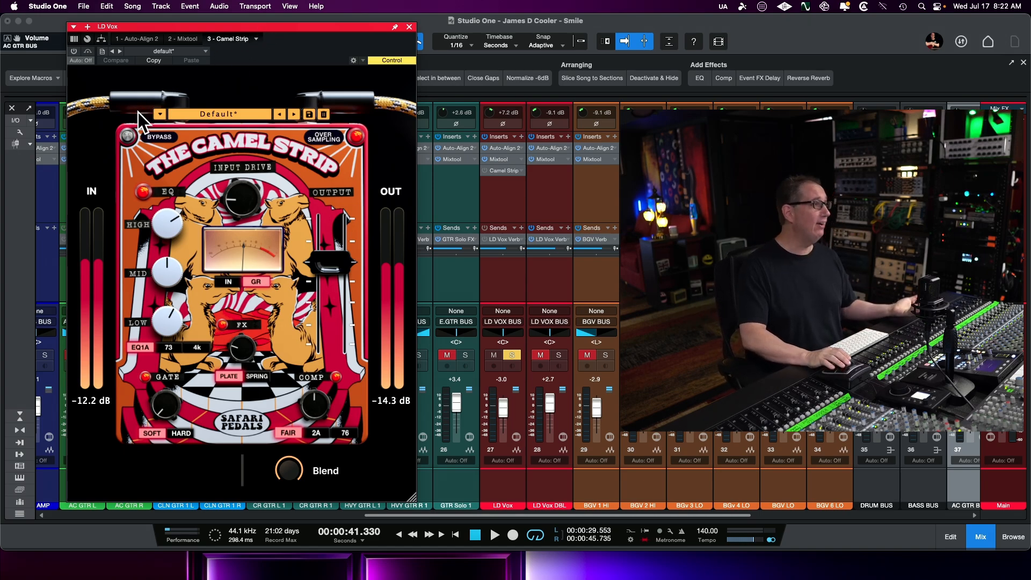
Browse the Camel Strip presets and load the VOCAL HELP preset on the LD Vox channel.
{"action": "left_click", "coordinate": [227, 115]}
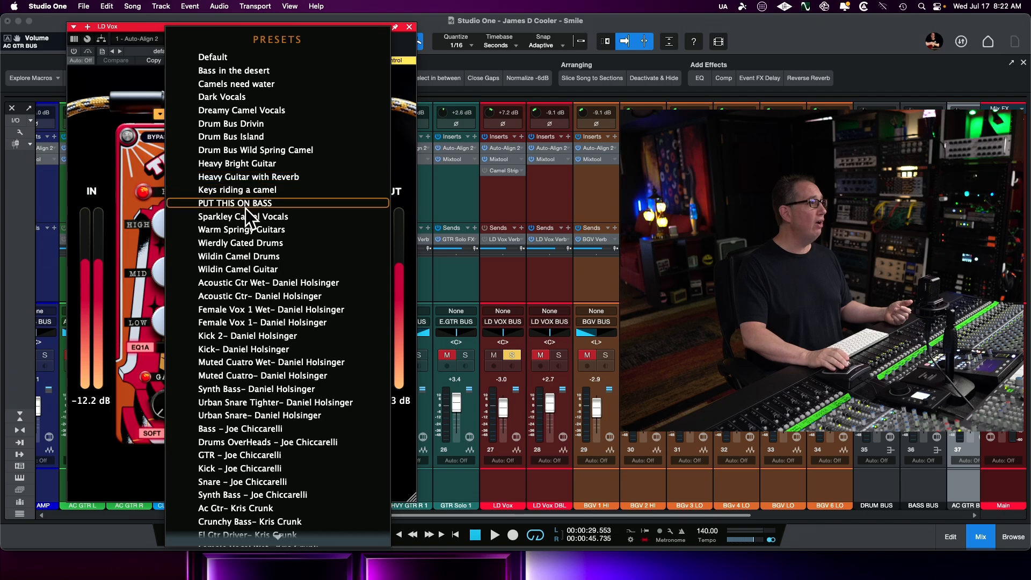
{"action": "scroll", "coordinate": [270, 313], "scroll_direction": "down", "scroll_amount": 5}
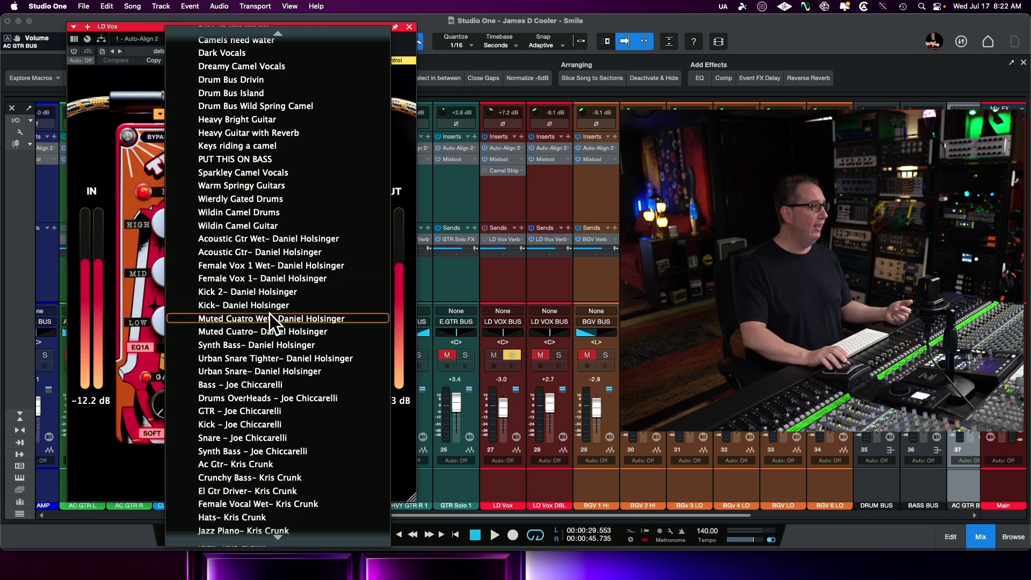
{"action": "scroll", "coordinate": [270, 316], "scroll_direction": "down", "scroll_amount": 2}
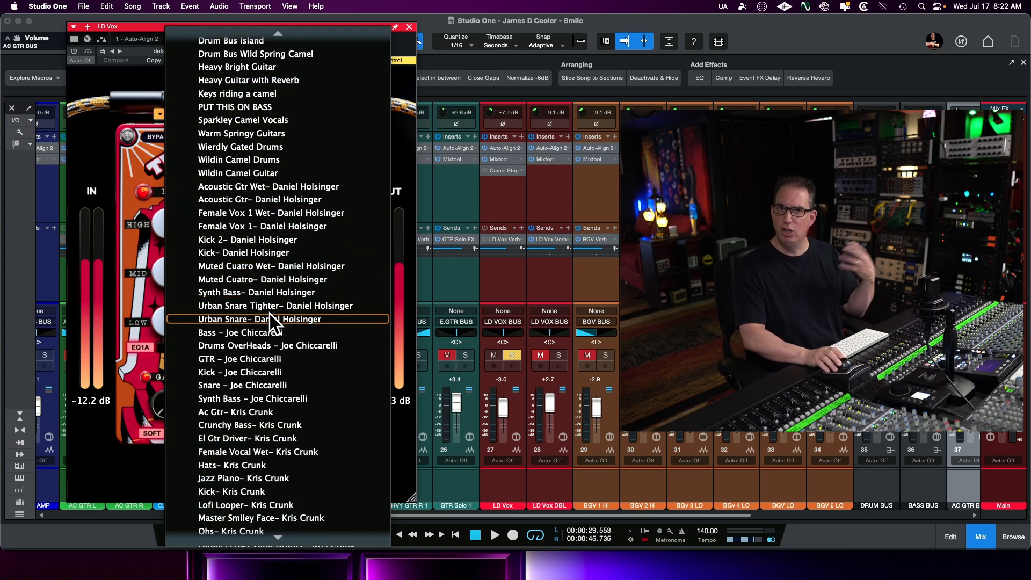
{"action": "scroll", "coordinate": [270, 314], "scroll_direction": "down", "scroll_amount": 4}
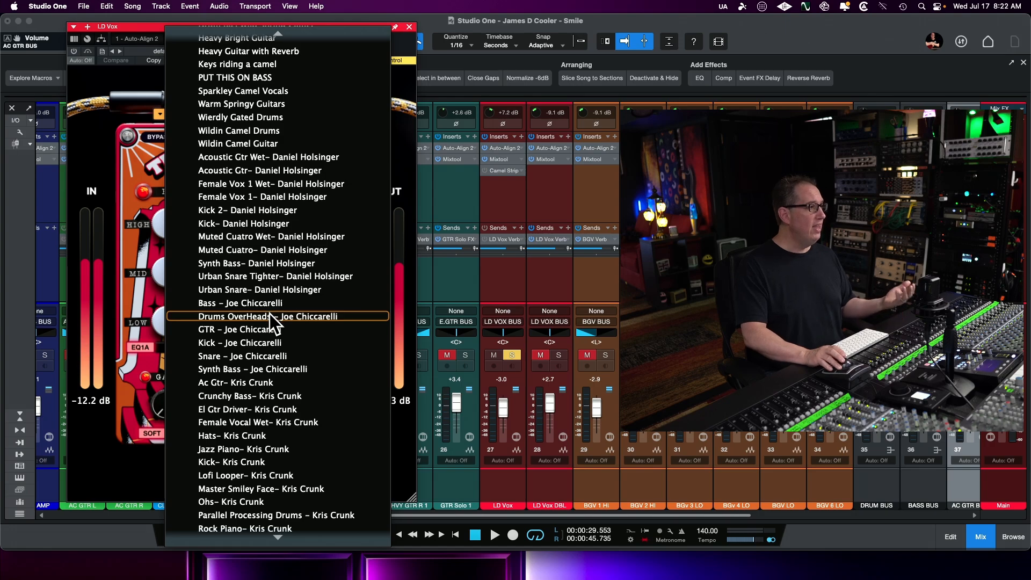
{"action": "scroll", "coordinate": [270, 314], "scroll_direction": "down", "scroll_amount": 7}
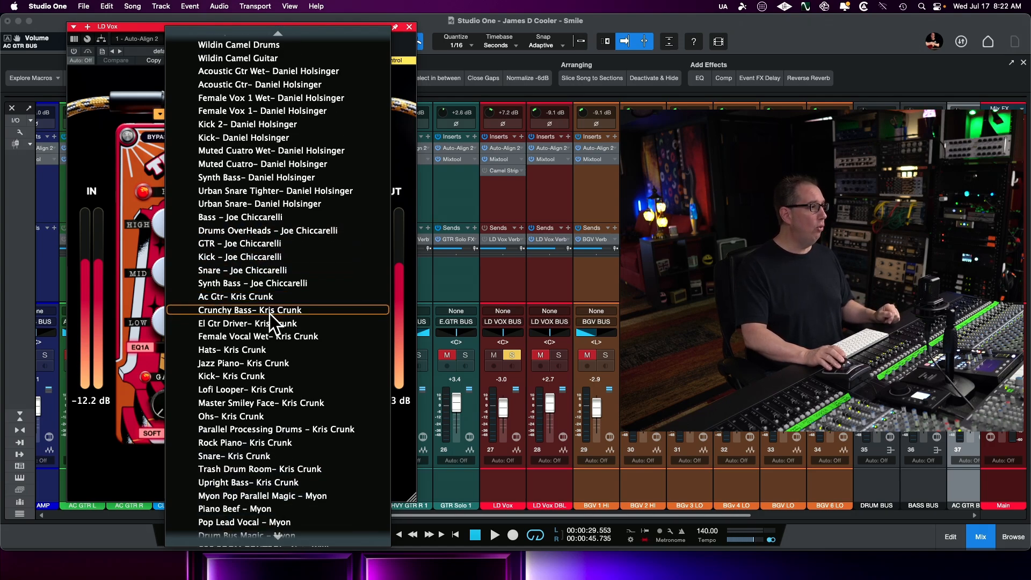
{"action": "scroll", "coordinate": [269, 313], "scroll_direction": "down", "scroll_amount": 1}
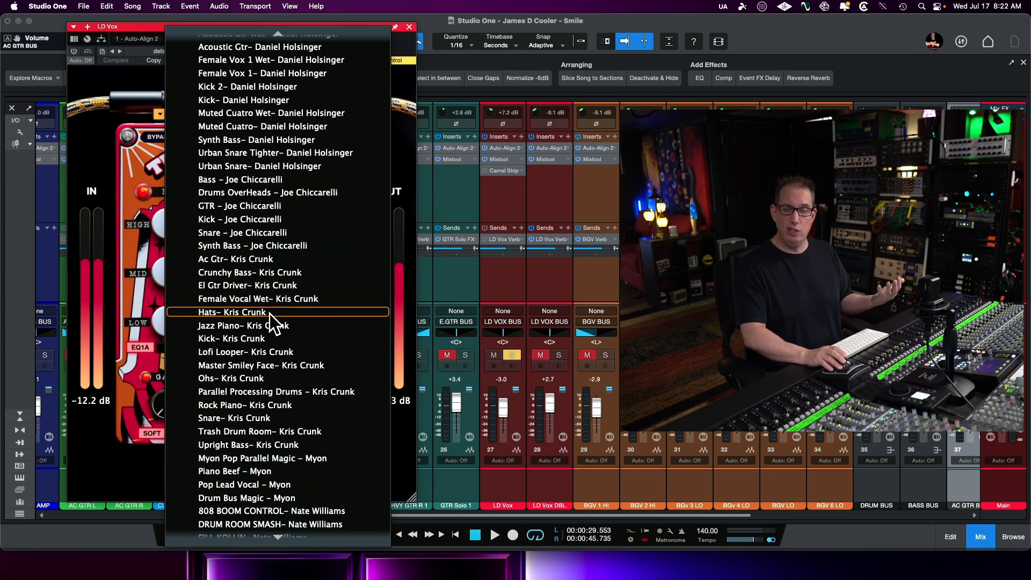
{"action": "scroll", "coordinate": [269, 314], "scroll_direction": "down", "scroll_amount": 3}
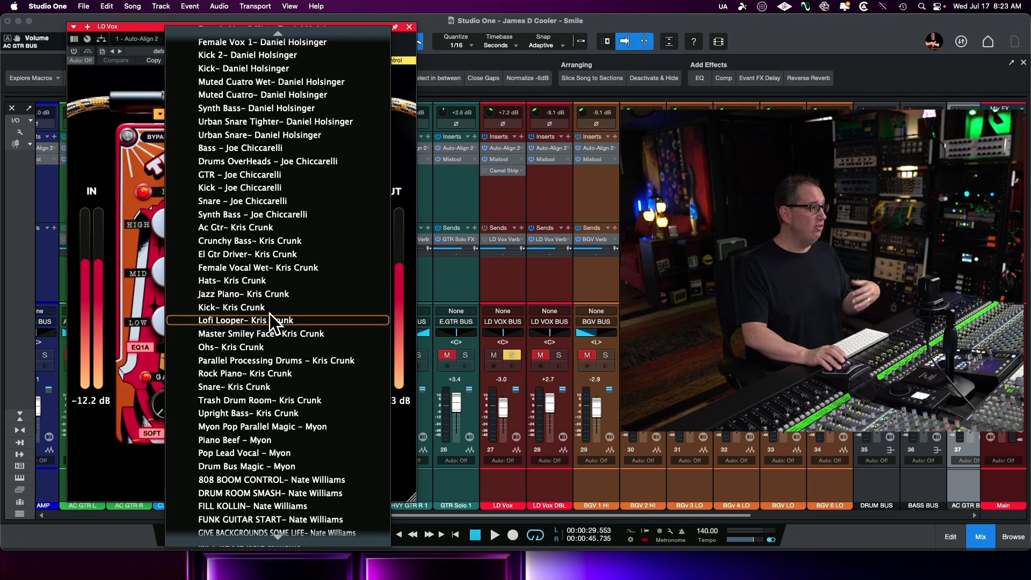
{"action": "scroll", "coordinate": [269, 314], "scroll_direction": "down", "scroll_amount": 2}
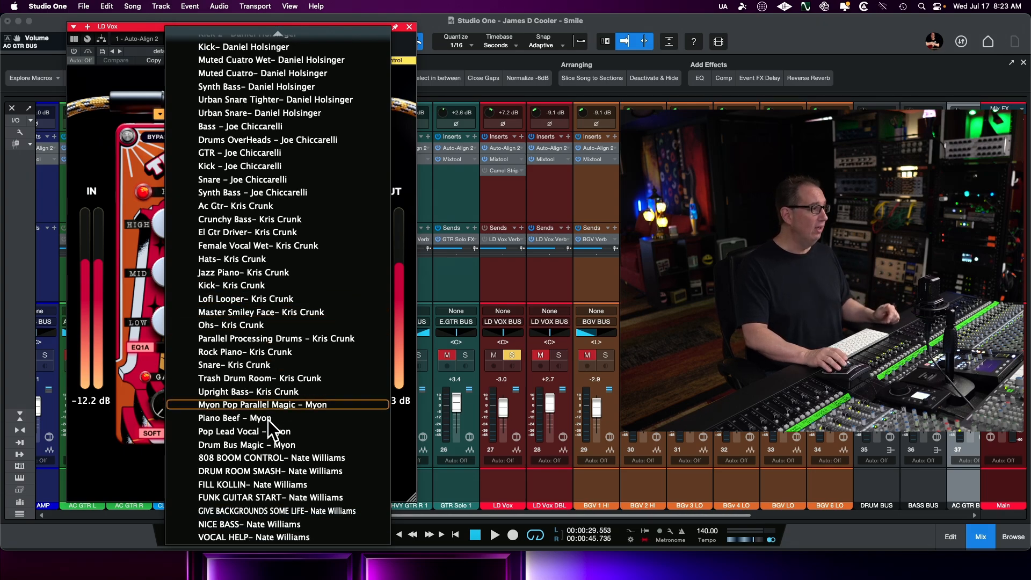
{"action": "left_click", "coordinate": [263, 536]}
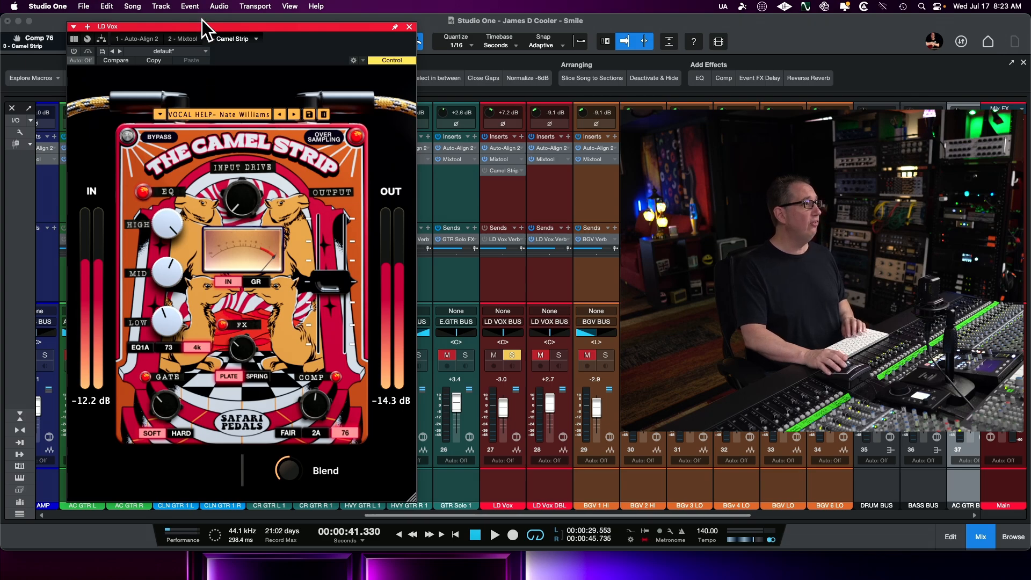
Turn on the LD Vox Camel Strip, start playback and set its meter to GR.
{"action": "left_click_drag", "start_coordinate": [200, 24], "coordinate": [189, 29]}
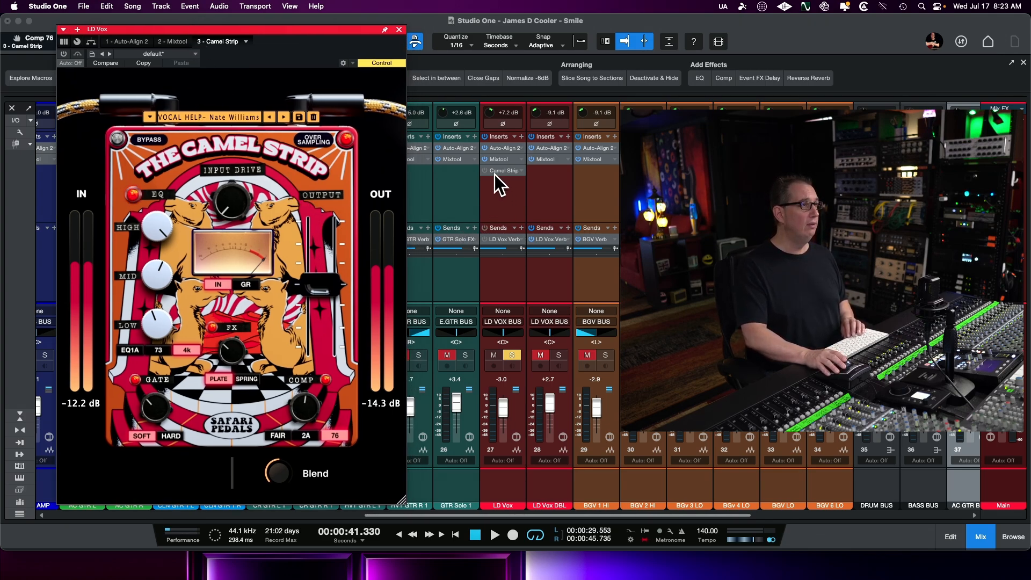
{"action": "left_click", "coordinate": [64, 53]}
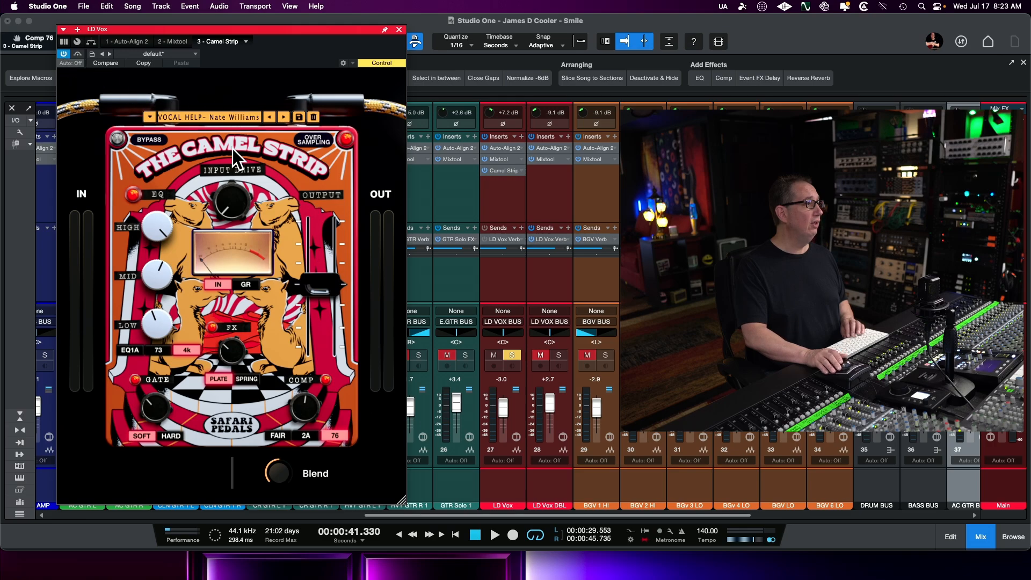
{"action": "key", "text": "space"}
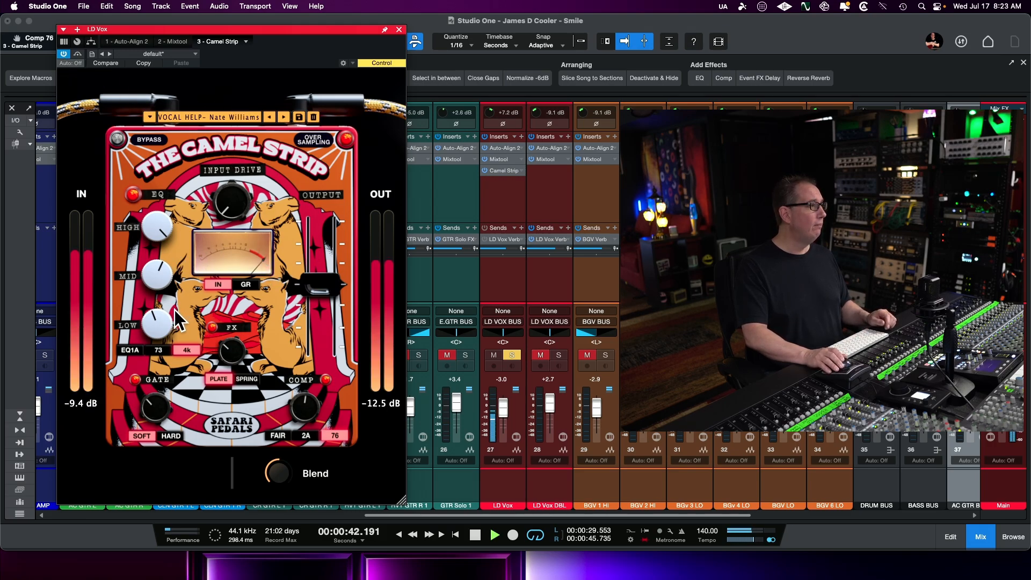
{"action": "left_click", "coordinate": [246, 285]}
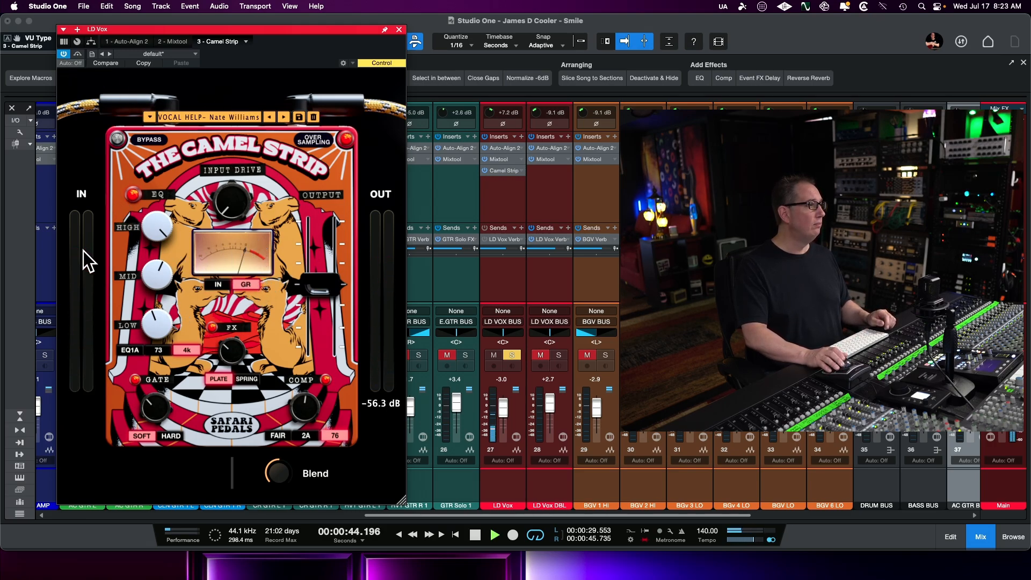
Compare the soloed lead vocal with the VOCAL HELP preset bypassed and active, and stop playback.
{"action": "left_click", "coordinate": [120, 141]}
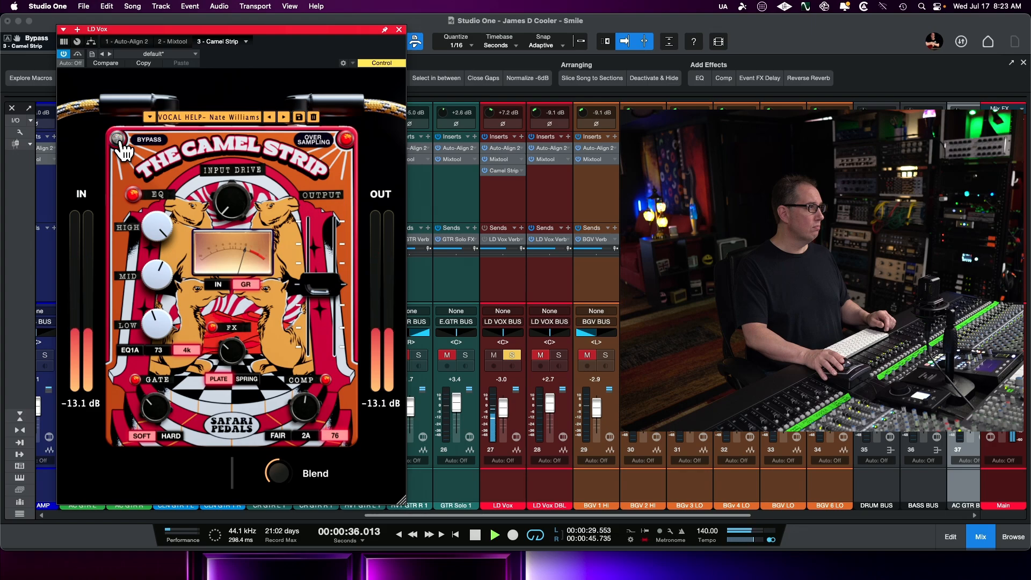
{"action": "left_click", "coordinate": [119, 141]}
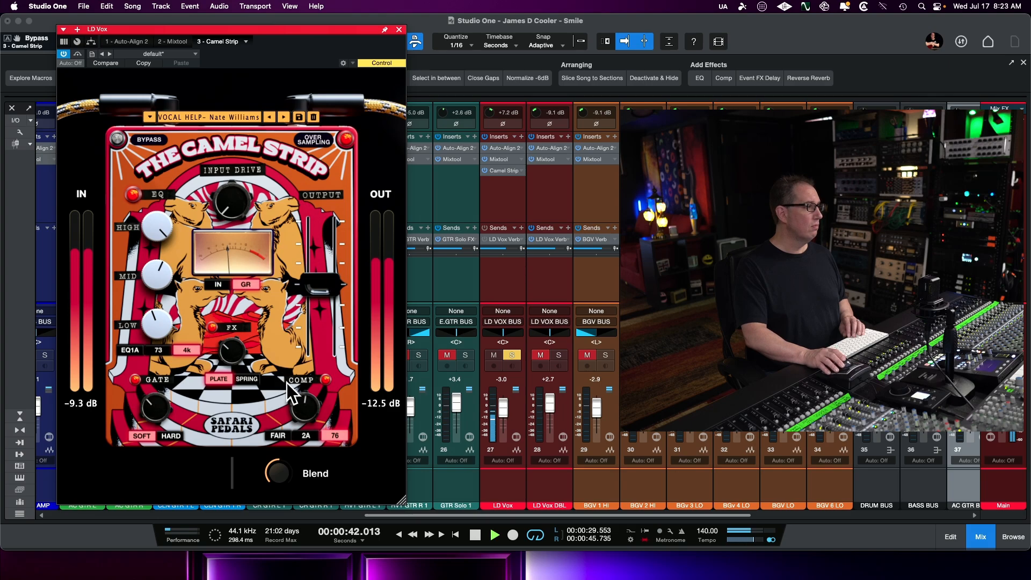
{"action": "key", "text": "space"}
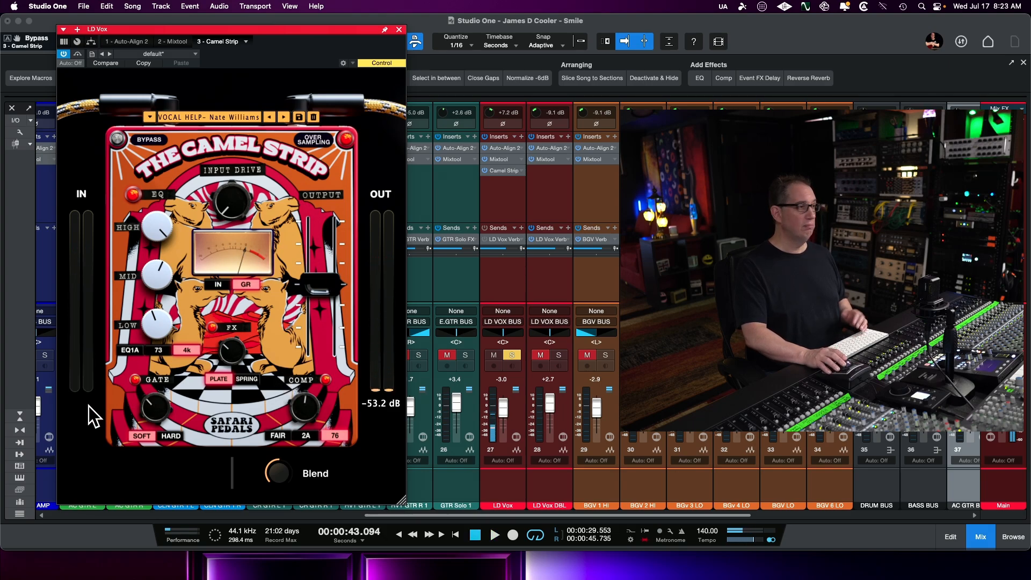
Lower the Camel Strip's gate amount, switch its EQ type to EQ1A and reduce the High EQ.
{"action": "mouse_move", "coordinate": [174, 412]}
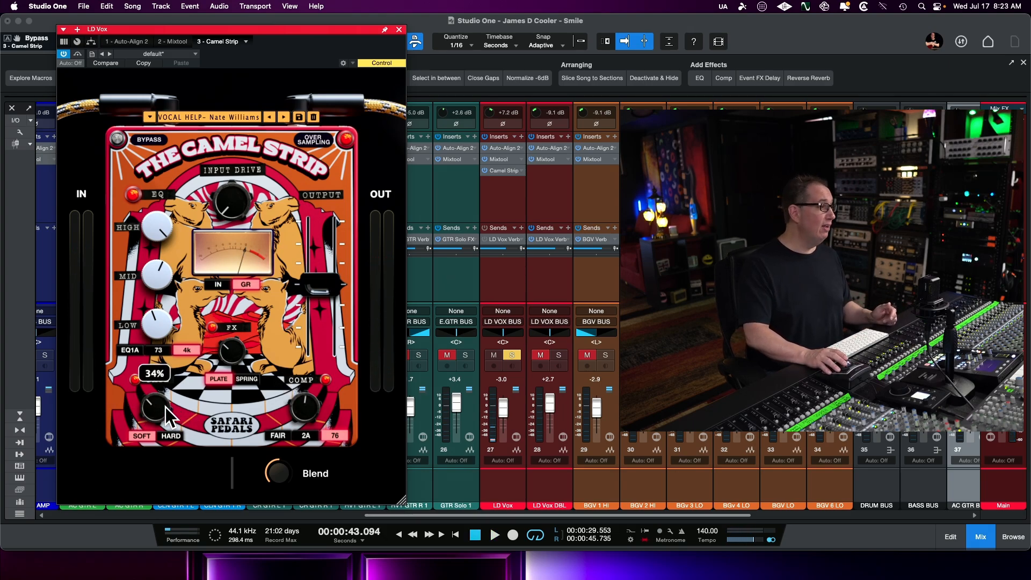
{"action": "left_click_drag", "start_coordinate": [171, 417], "coordinate": [153, 426]}
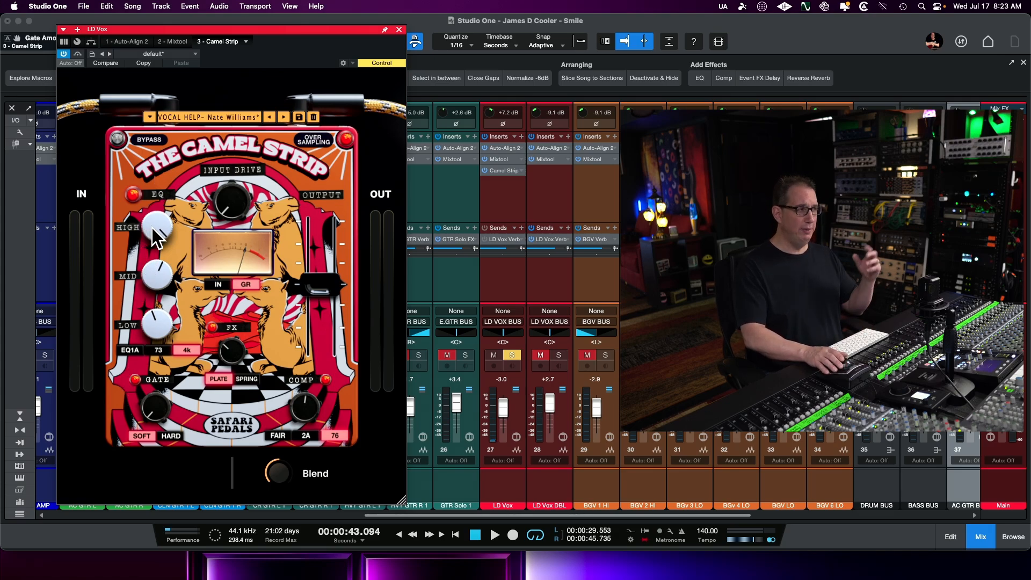
{"action": "left_click", "coordinate": [138, 351]}
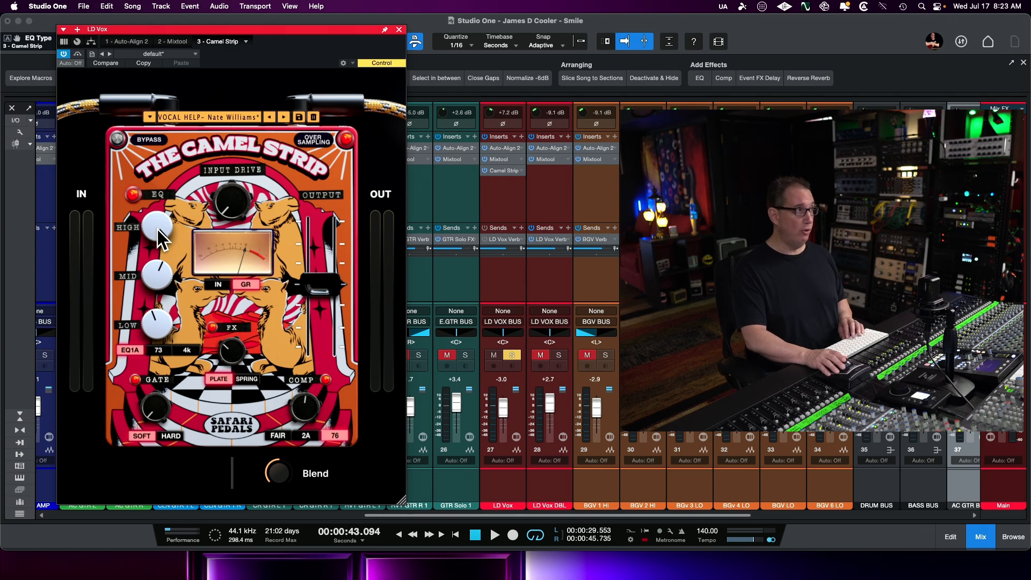
{"action": "left_click_drag", "start_coordinate": [158, 229], "coordinate": [152, 276]}
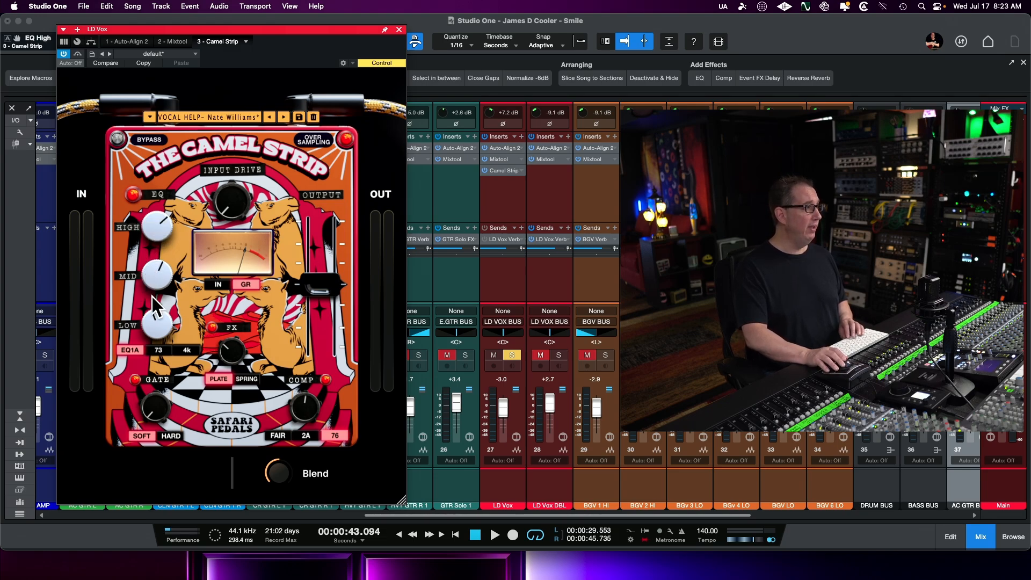
Play the soloed vocal and compare the adjusted EQ1A settings with Camel Strip bypassed and active.
{"action": "key", "text": "space"}
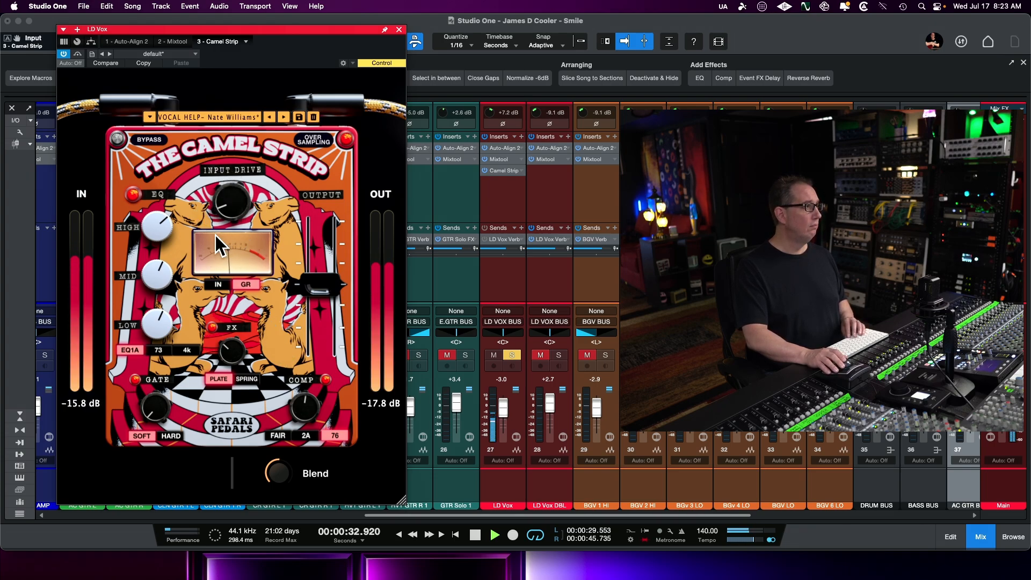
{"action": "left_click", "coordinate": [119, 140]}
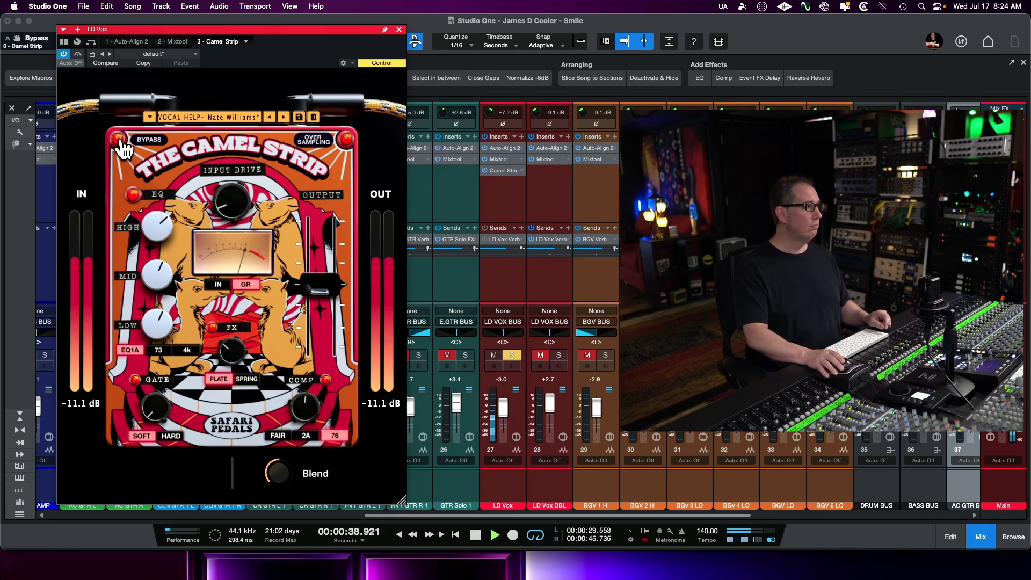
{"action": "left_click", "coordinate": [119, 139]}
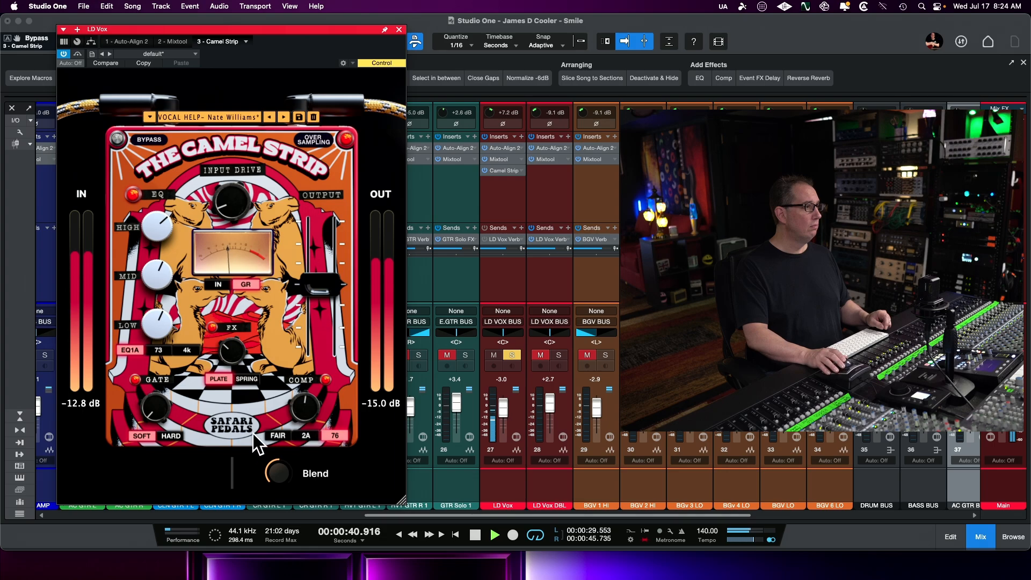
Switch the compressor type to 2A, lower the compression amount and raise the Blend.
{"action": "left_click", "coordinate": [306, 435]}
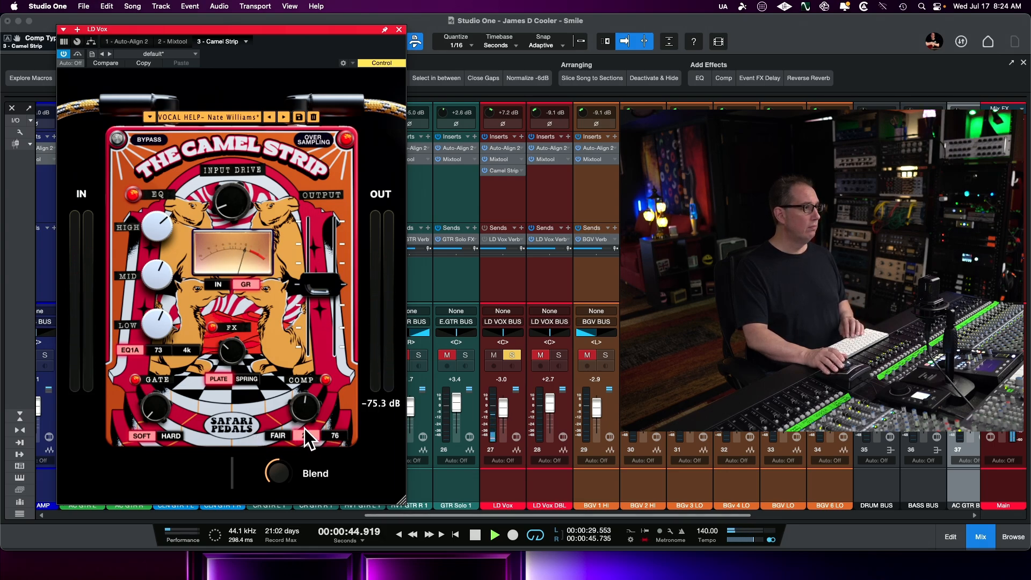
{"action": "mouse_move", "coordinate": [285, 469]}
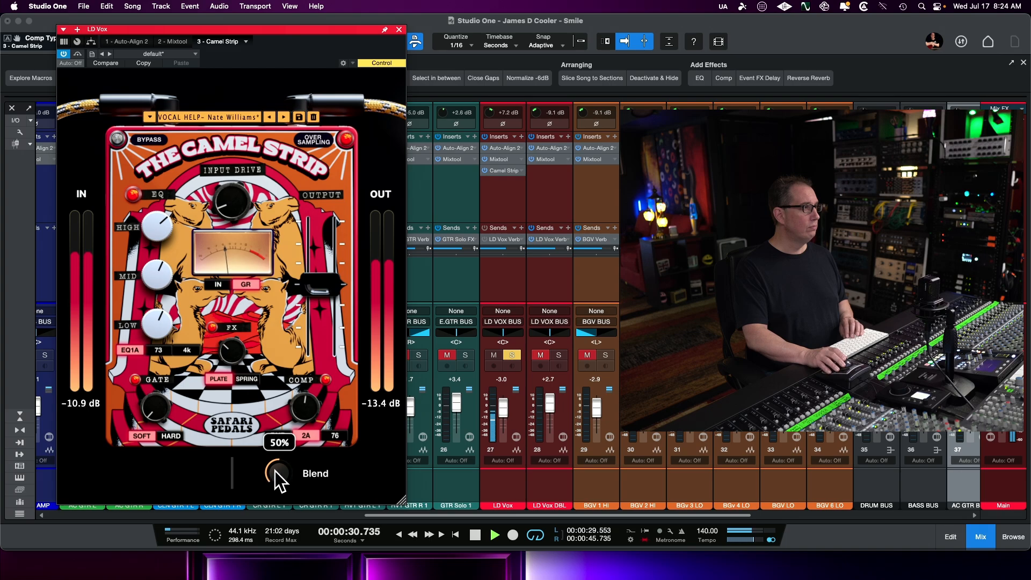
{"action": "left_click_drag", "start_coordinate": [275, 470], "coordinate": [292, 440]}
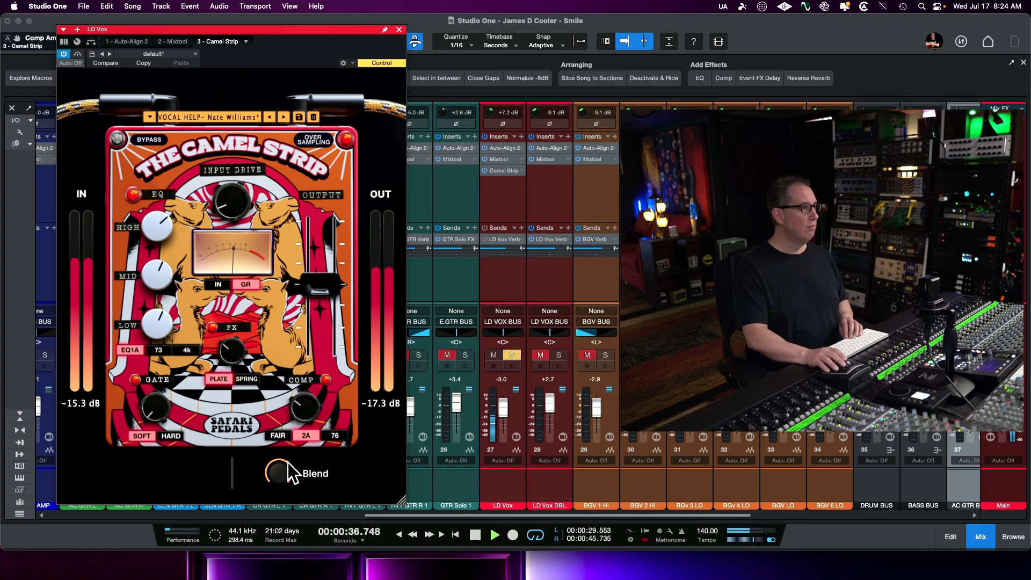
Adjust the FX amount, pull the Blend back partway and stop playback.
{"action": "left_click_drag", "start_coordinate": [228, 350], "coordinate": [226, 367]}
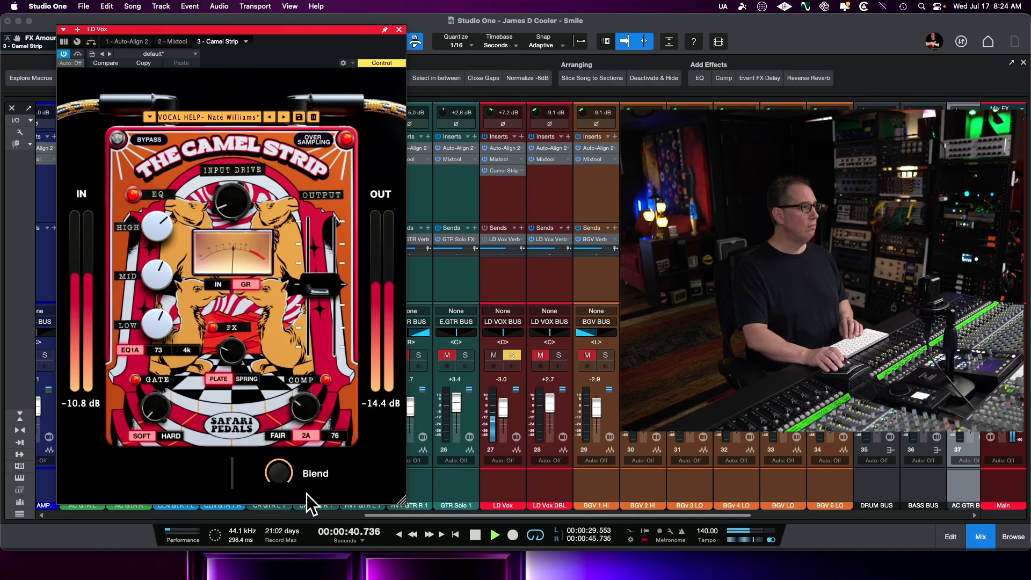
{"action": "left_click_drag", "start_coordinate": [276, 472], "coordinate": [265, 511]}
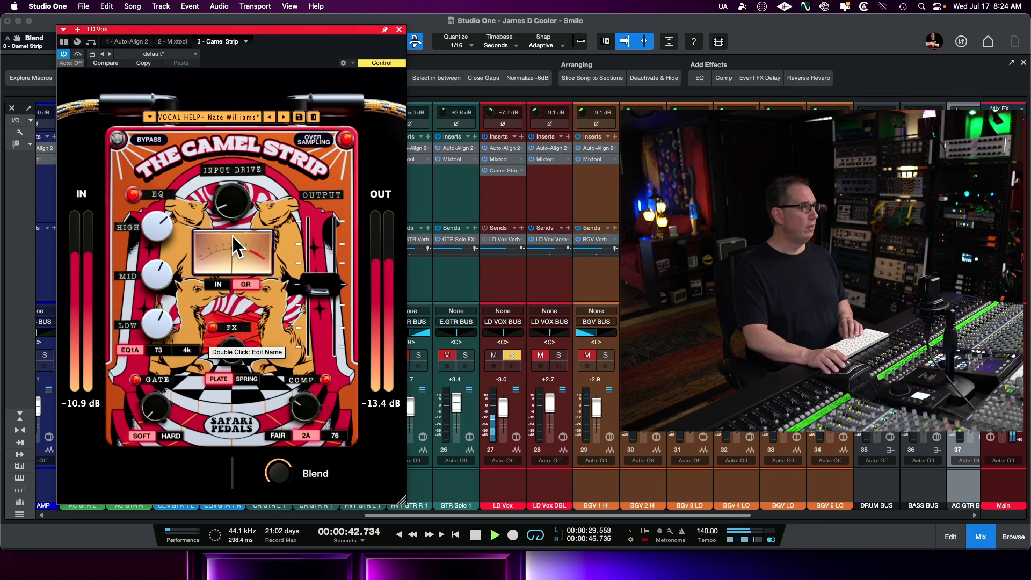
{"action": "key", "text": "space"}
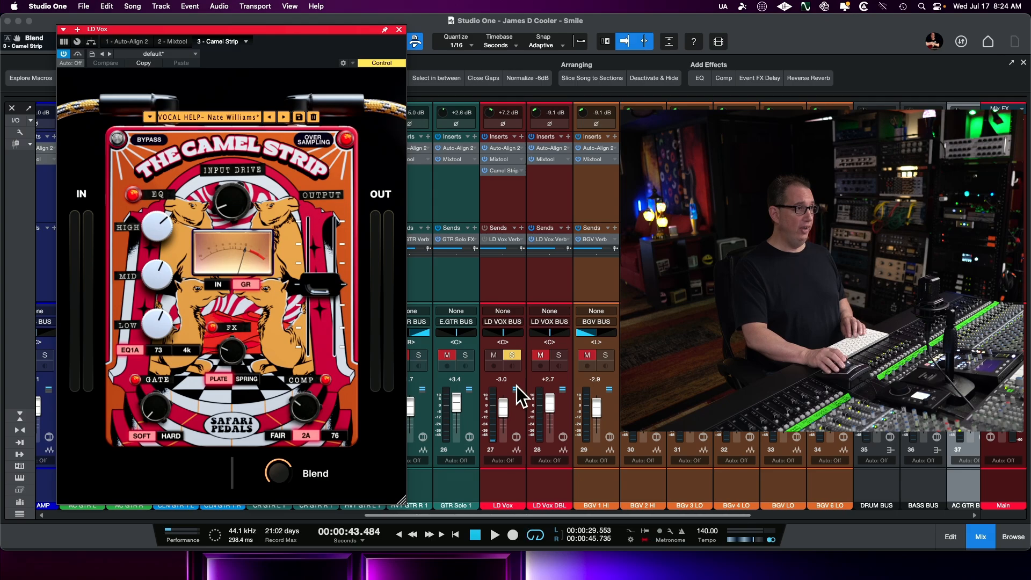
Clear the LD Vox solo and play the full mix with the vocal's Camel Strip active.
{"action": "left_click", "coordinate": [512, 354]}
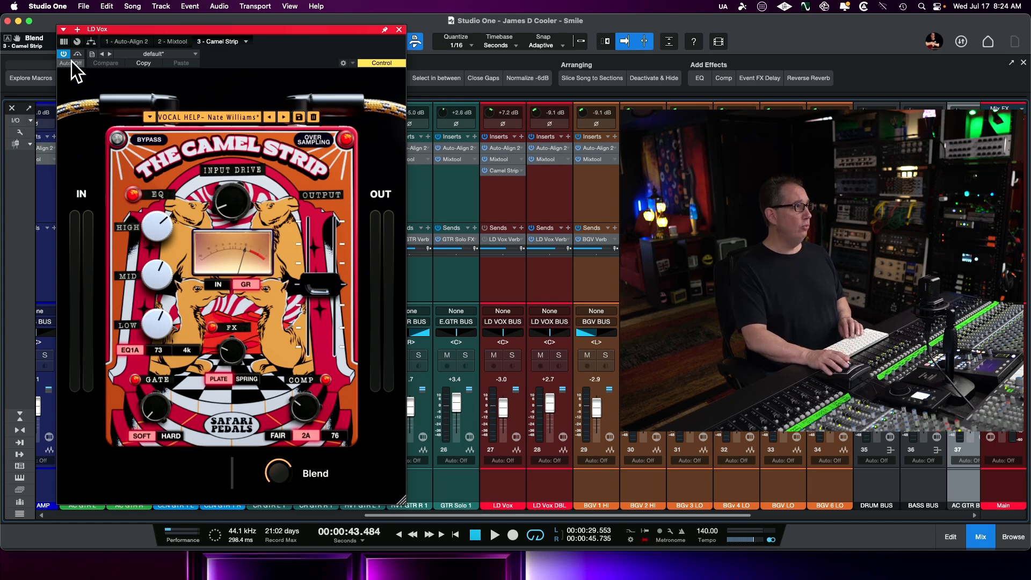
{"action": "left_click", "coordinate": [117, 139]}
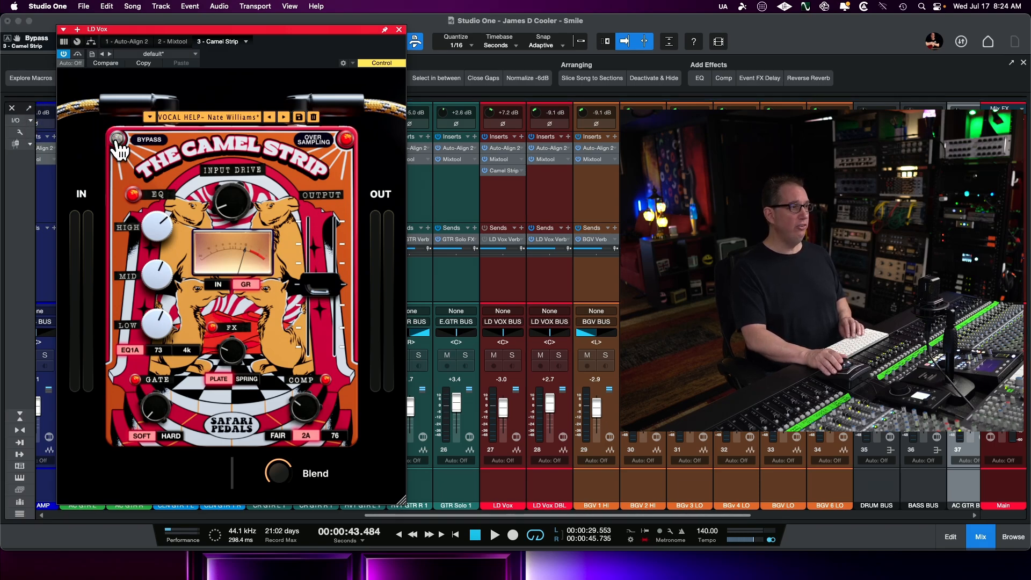
{"action": "key", "text": "space"}
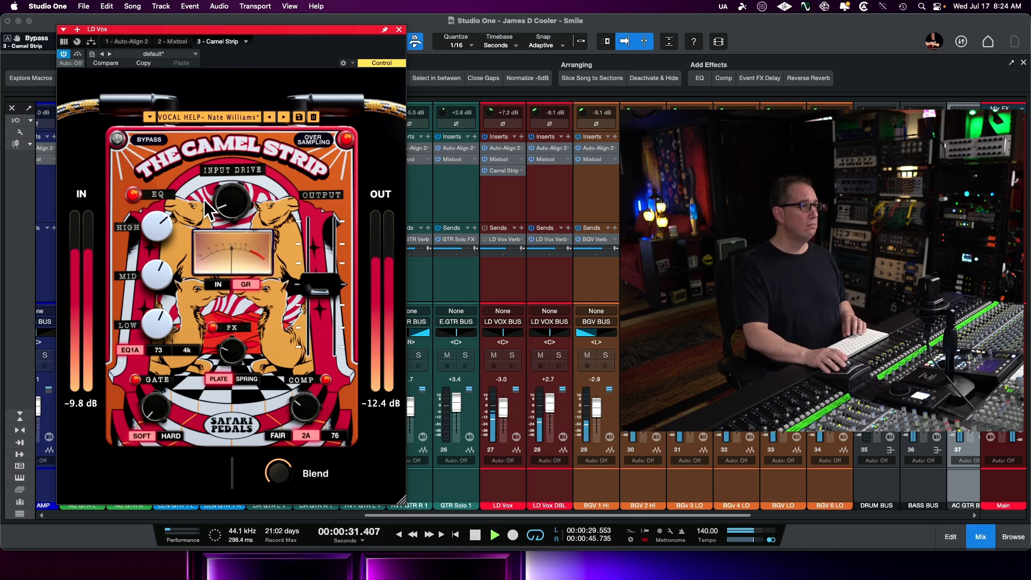
Restart the full mix and compare the lead vocal with its Camel Strip bypassed and active.
{"action": "key", "text": "space"}
{"action": "scroll", "coordinate": [474, 516], "scroll_direction": "right", "scroll_amount": 2}
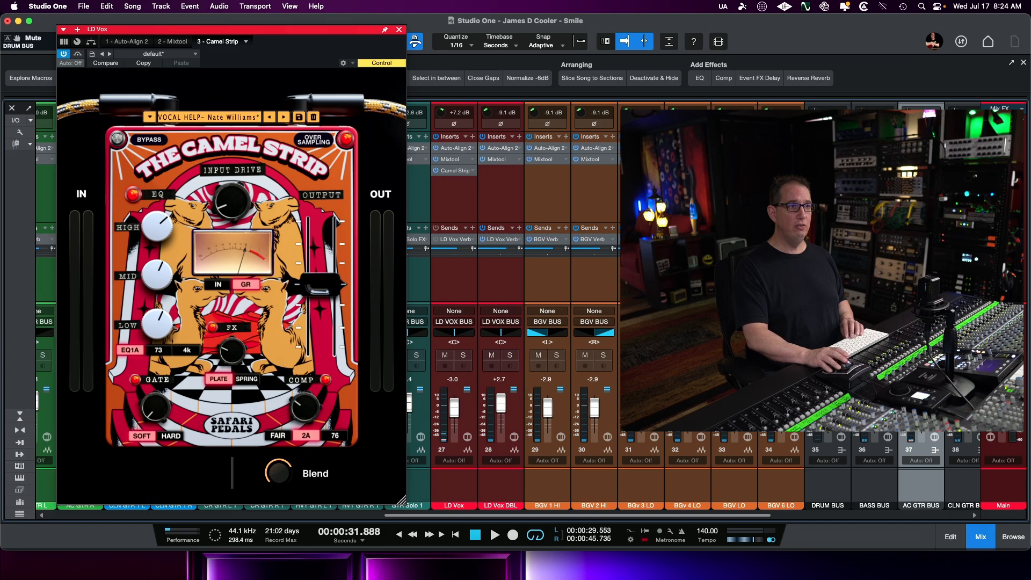
{"action": "key", "text": "space"}
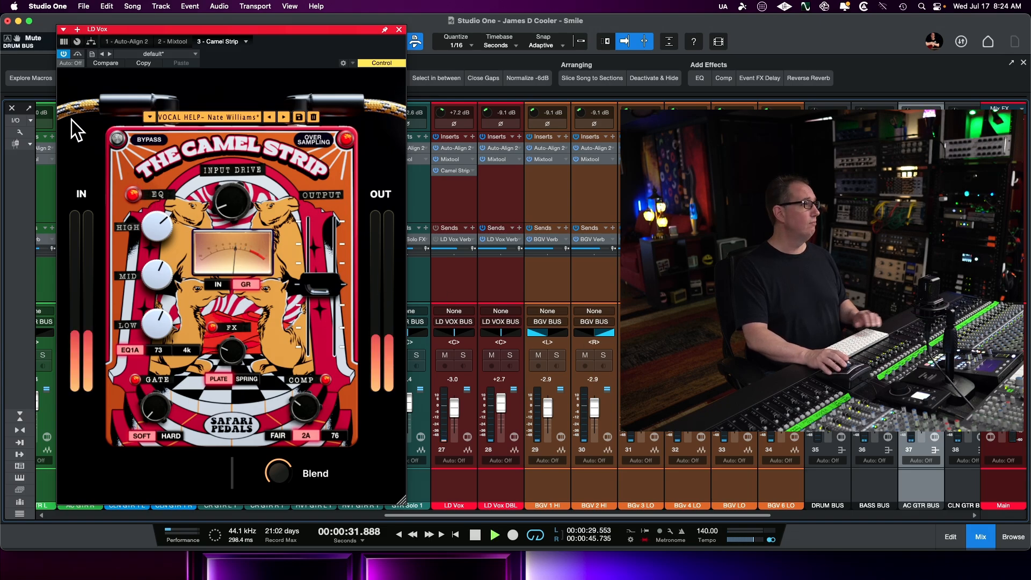
{"action": "left_click", "coordinate": [118, 142]}
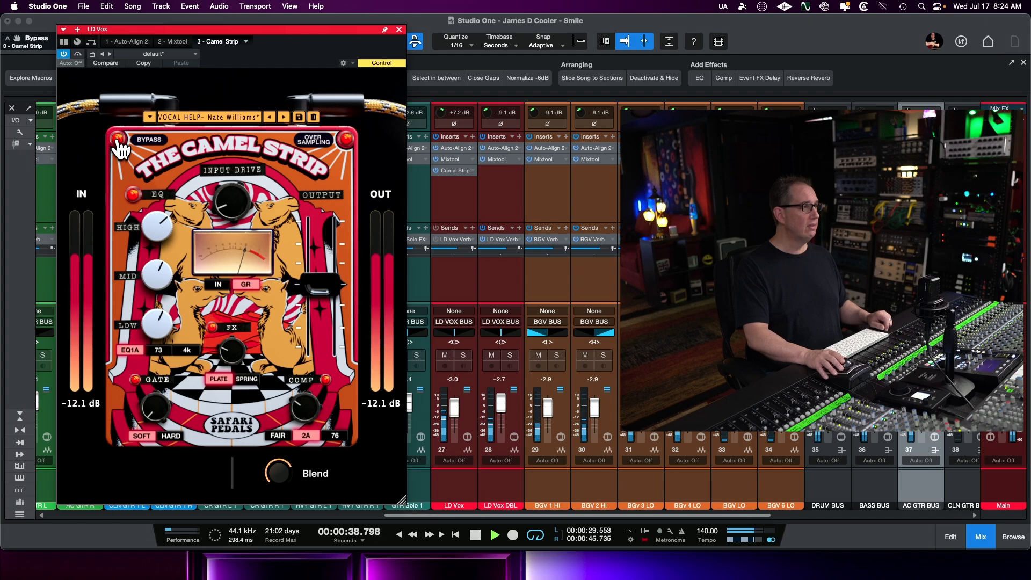
{"action": "left_click", "coordinate": [118, 141]}
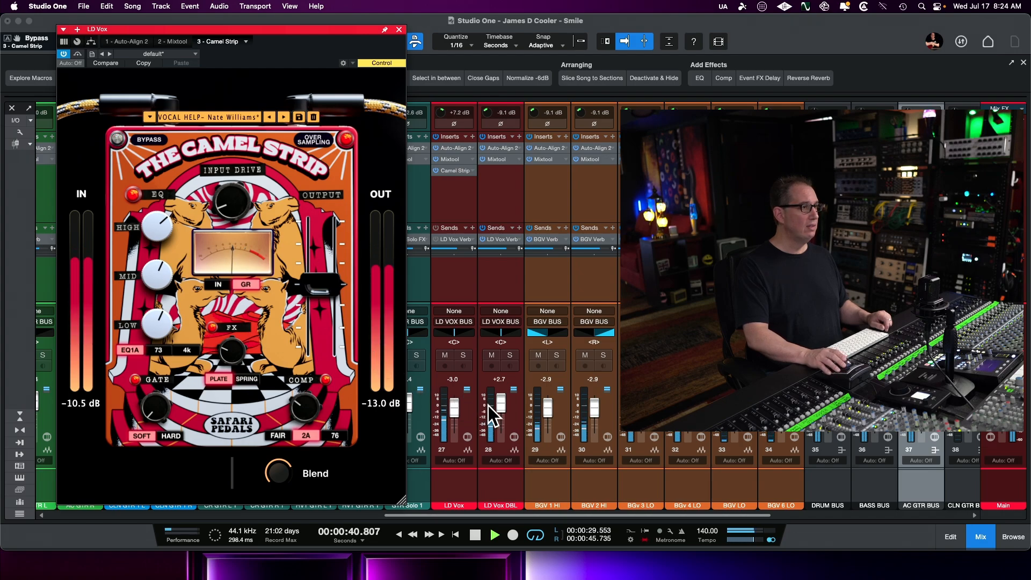
Set the LD Vox DBL fader to -1.7 and the LD Vox fader to -1.1, rechecking Camel Strip bypassed and active.
{"action": "left_click_drag", "start_coordinate": [500, 406], "coordinate": [499, 409]}
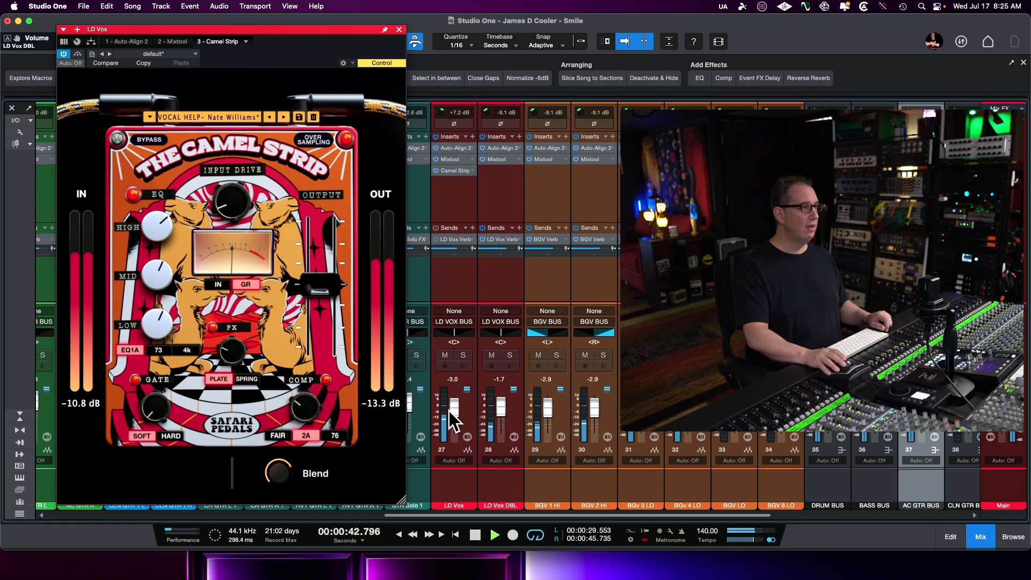
{"action": "left_click_drag", "start_coordinate": [453, 410], "coordinate": [453, 408]}
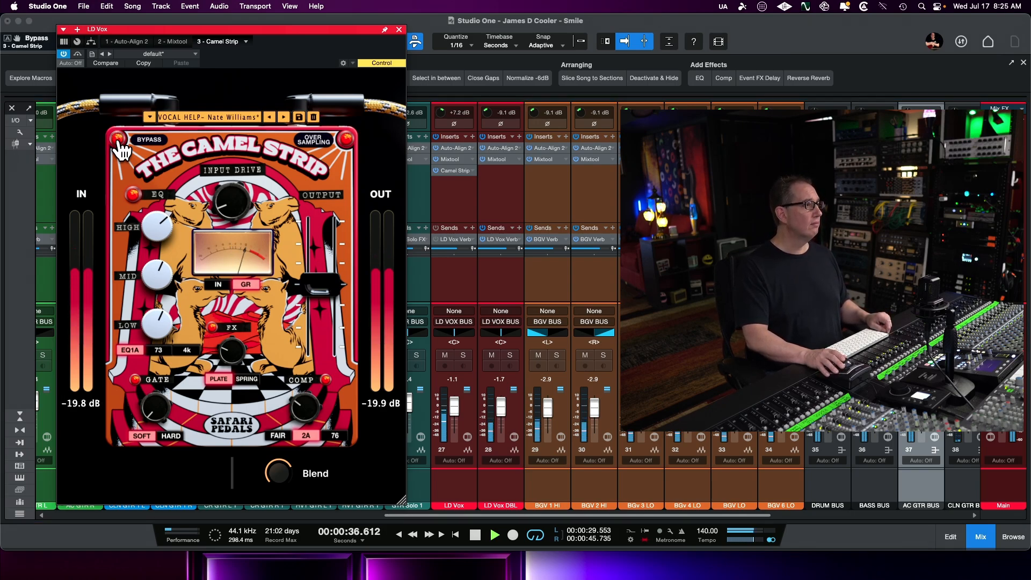
{"action": "left_click", "coordinate": [118, 139]}
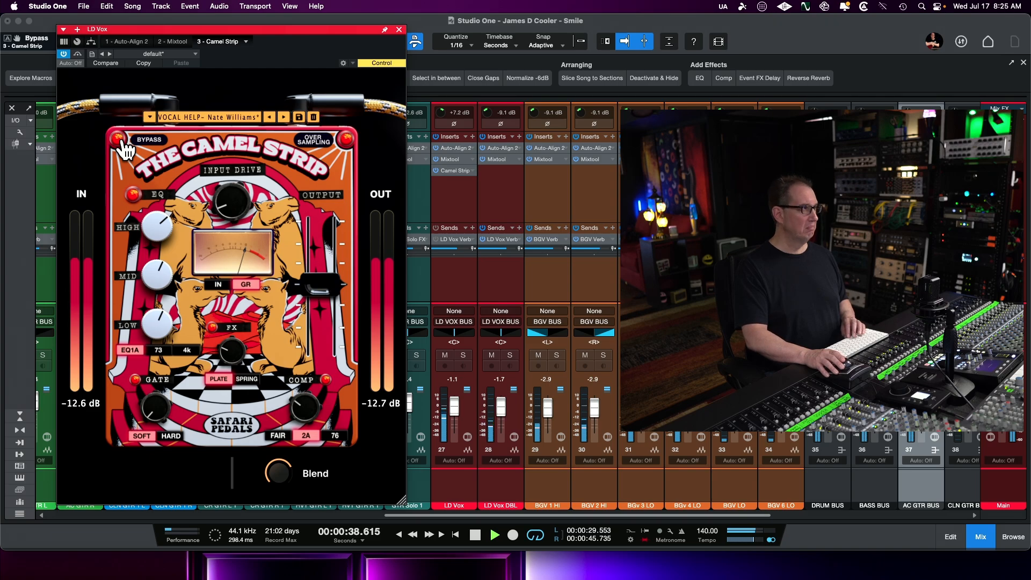
{"action": "left_click", "coordinate": [120, 141]}
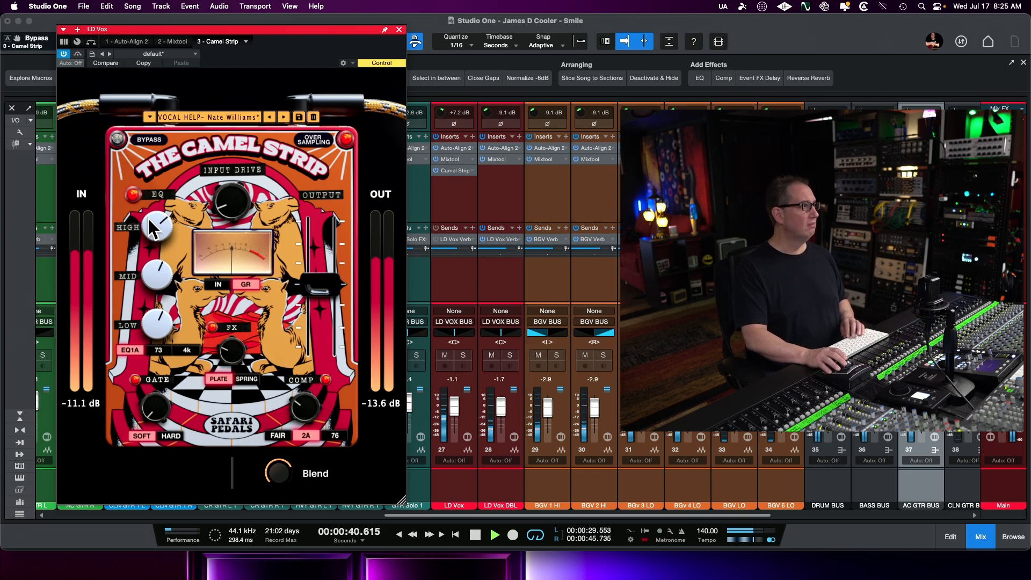
Raise the vocal Camel Strip's output to about 0.6, and save the song with playback stopped.
{"action": "left_click_drag", "start_coordinate": [323, 280], "coordinate": [323, 272]}
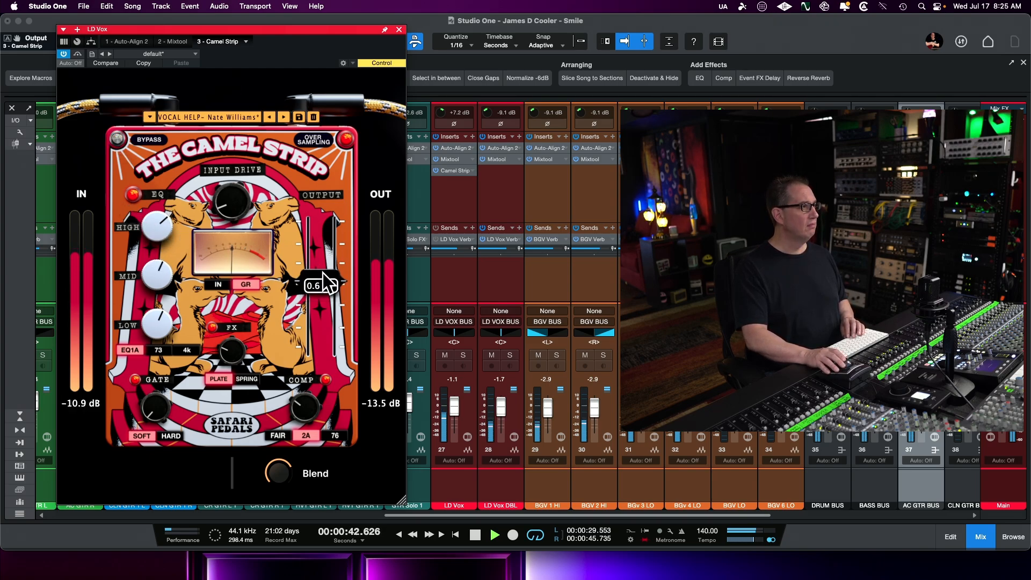
{"action": "key", "text": "space"}
{"action": "key", "text": "super+s"}
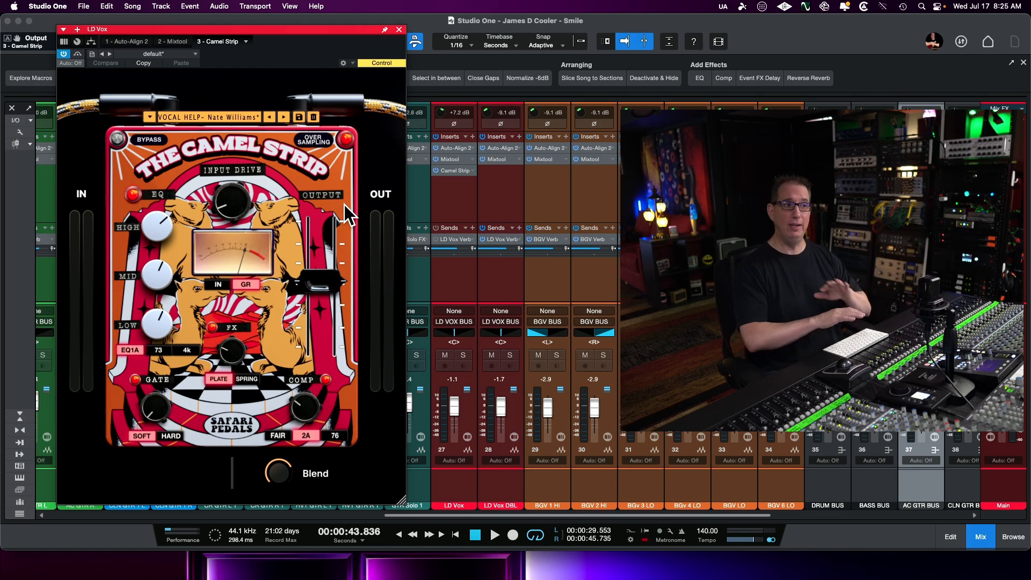
{"action": "left_click_drag", "start_coordinate": [286, 31], "coordinate": [279, 24]}
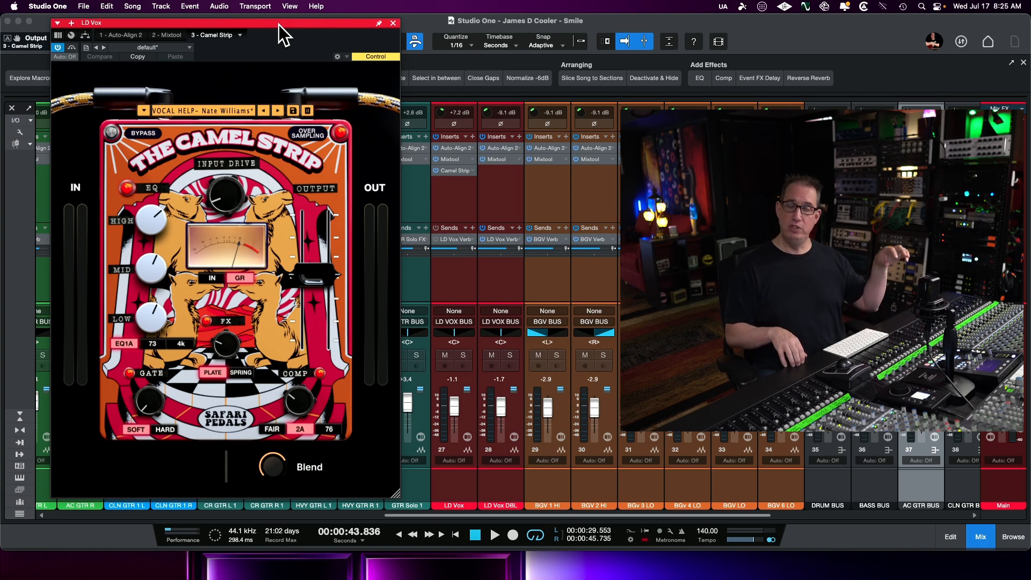